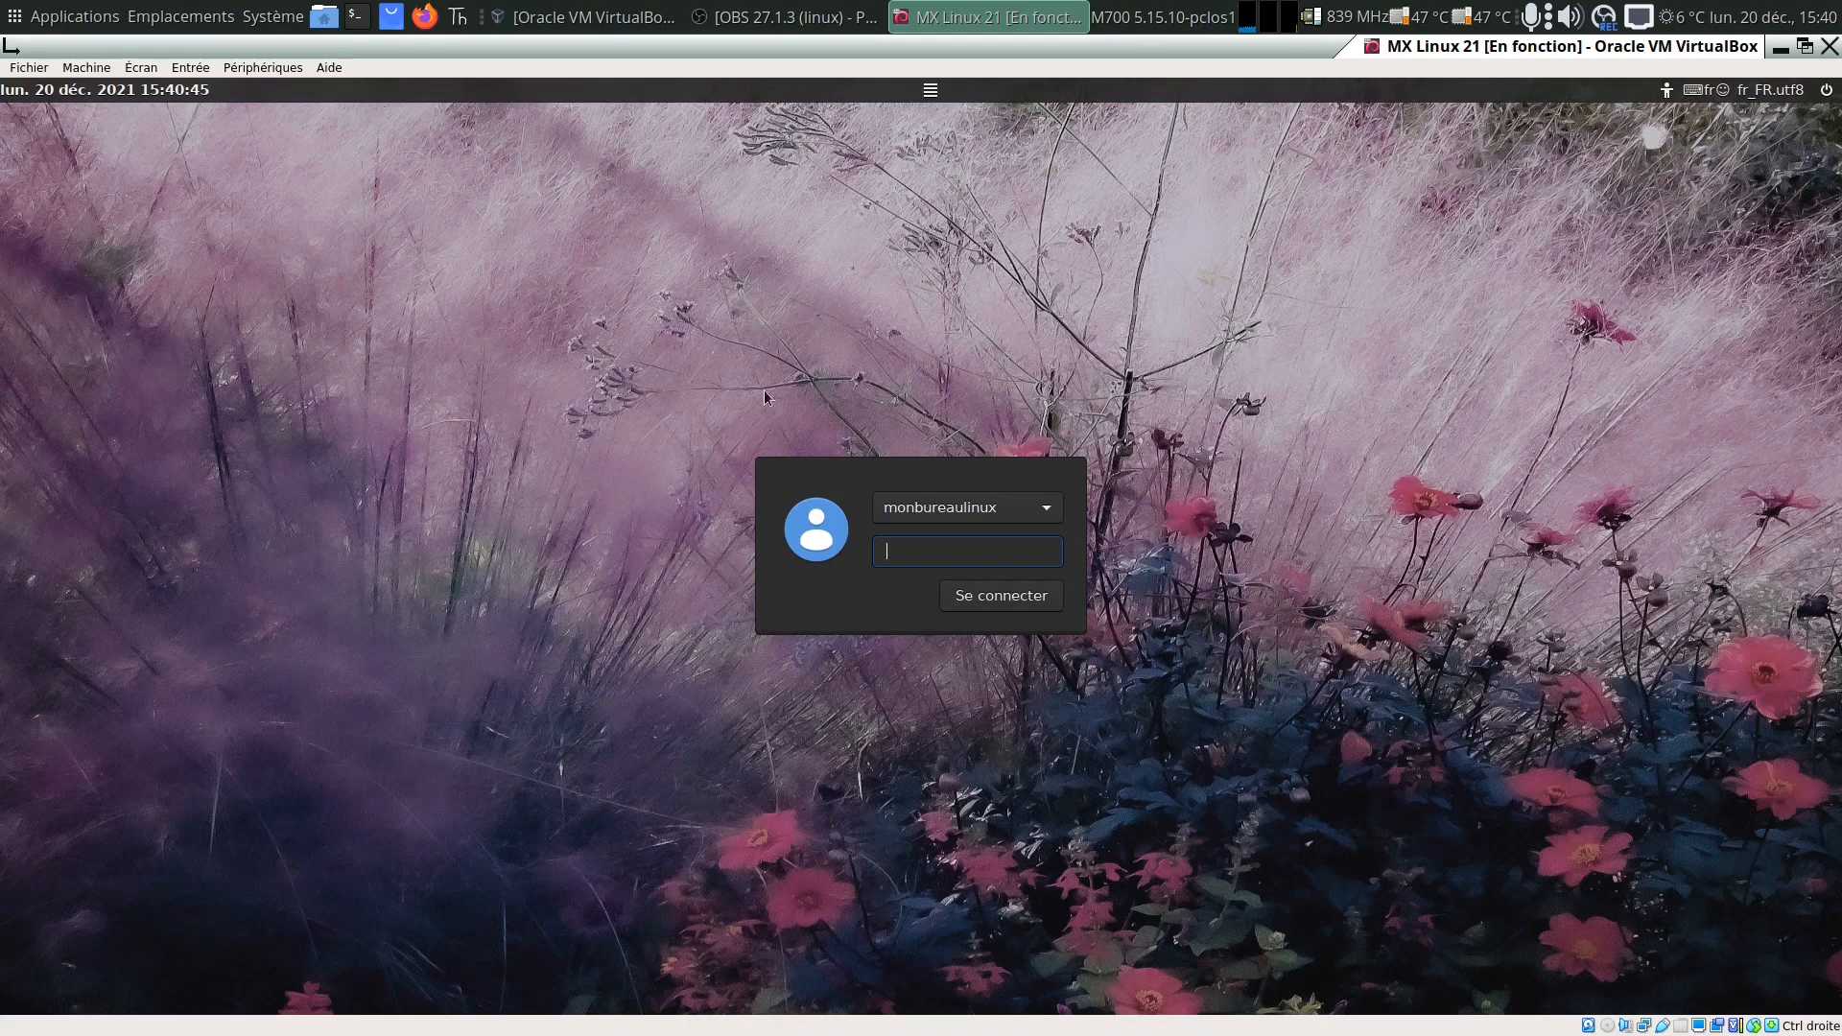
# - Check the available desktop sessions, then log in to the Cinnamon session with the account password
pyautogui.click(933, 90)
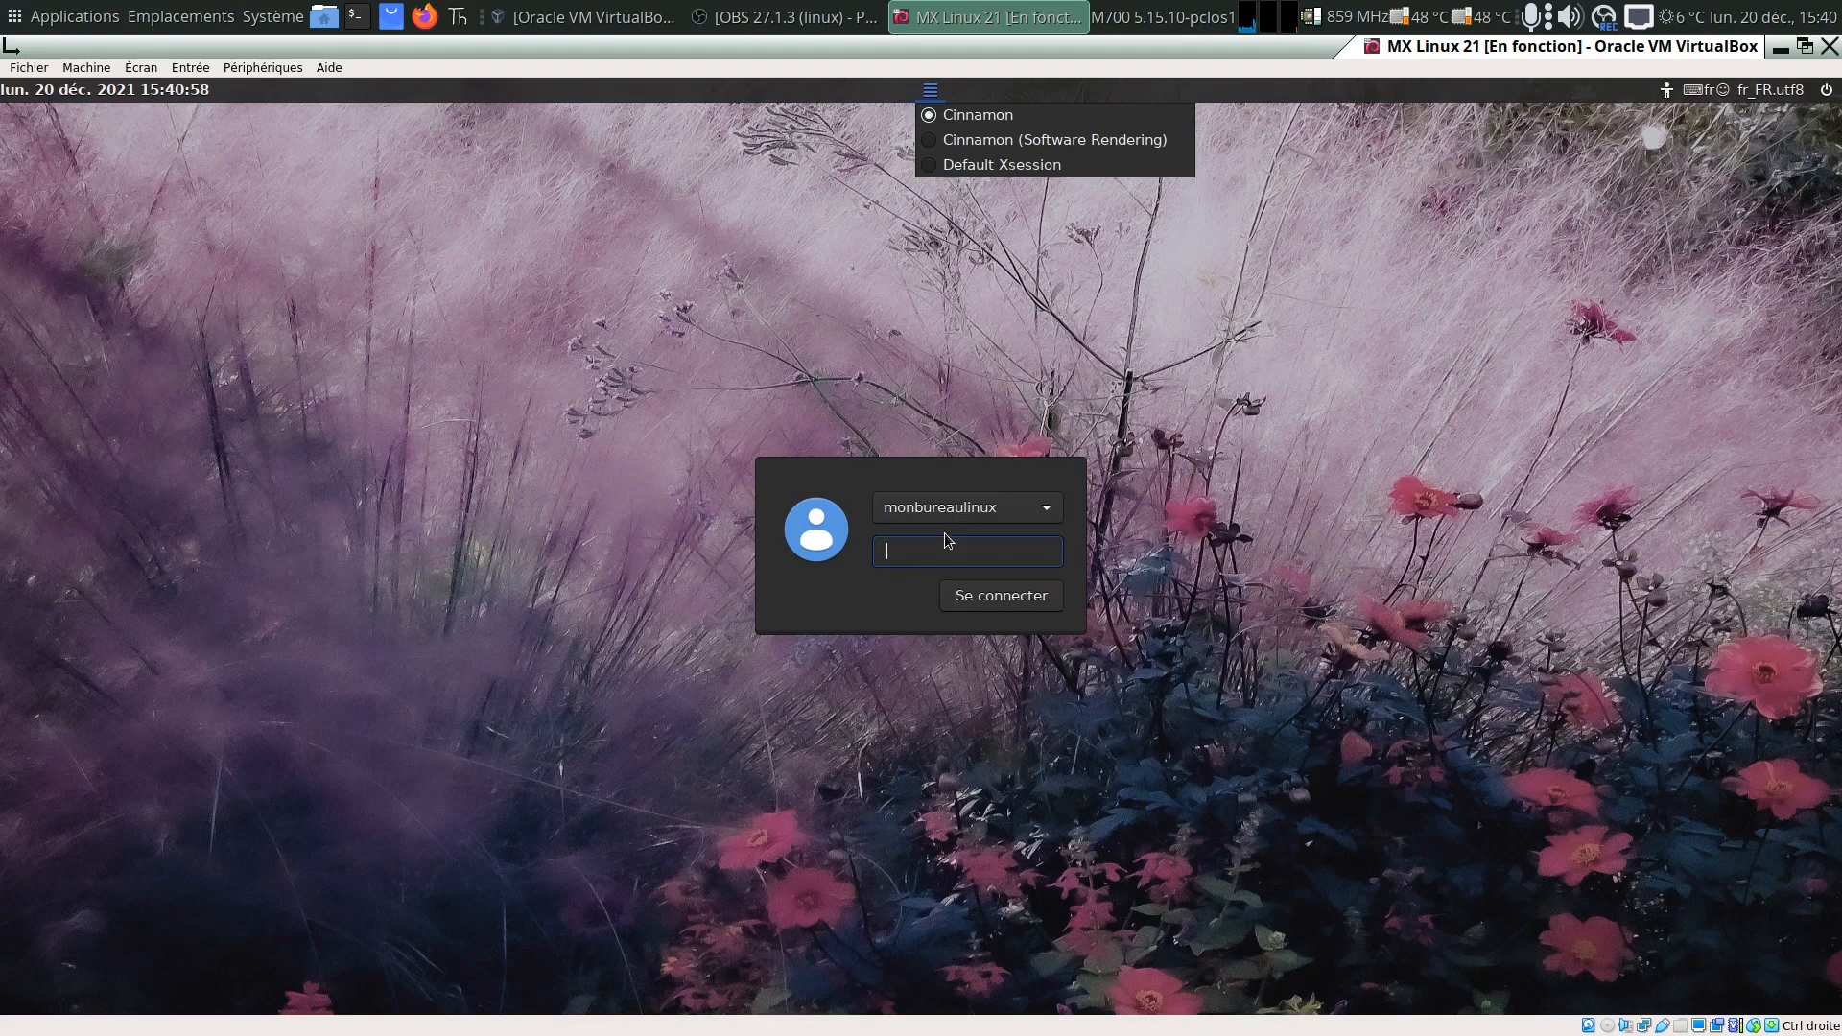
pyautogui.click(932, 557)
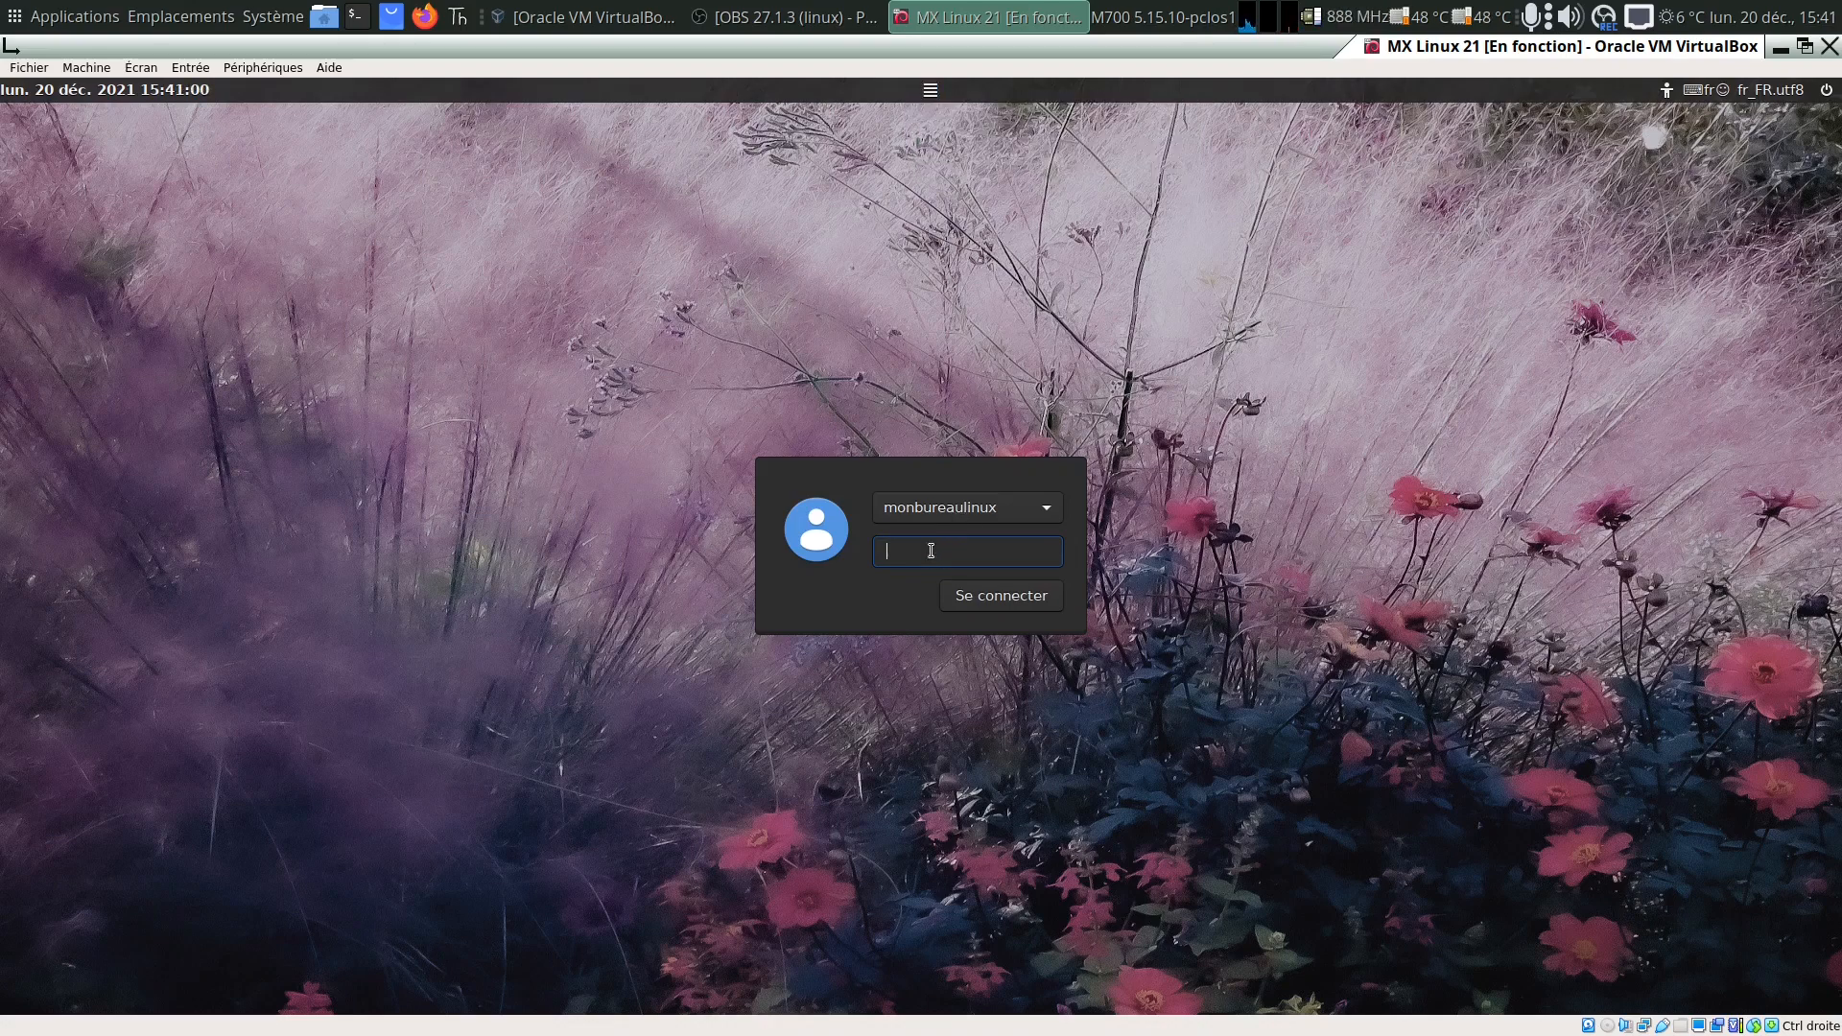
pyautogui.write('****')
pyautogui.press('Return')
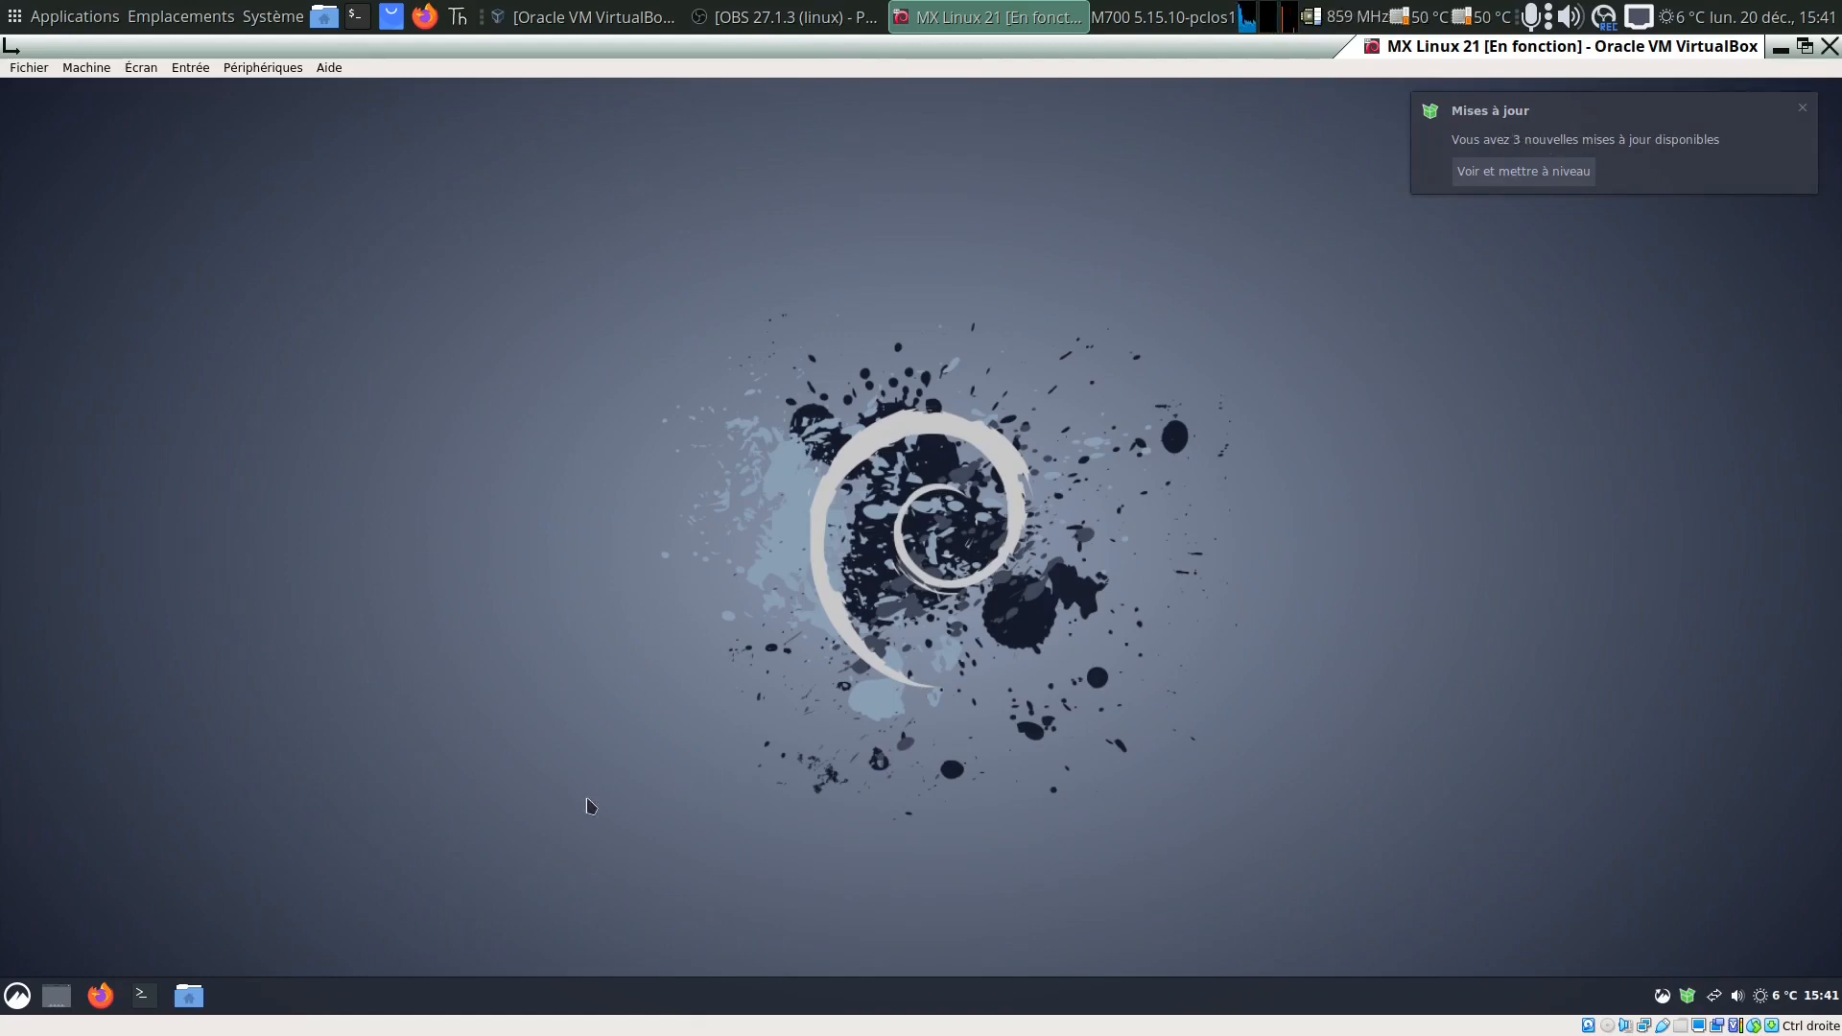
# - View the system information page in the system settings, then close the settings
pyautogui.click(17, 998)
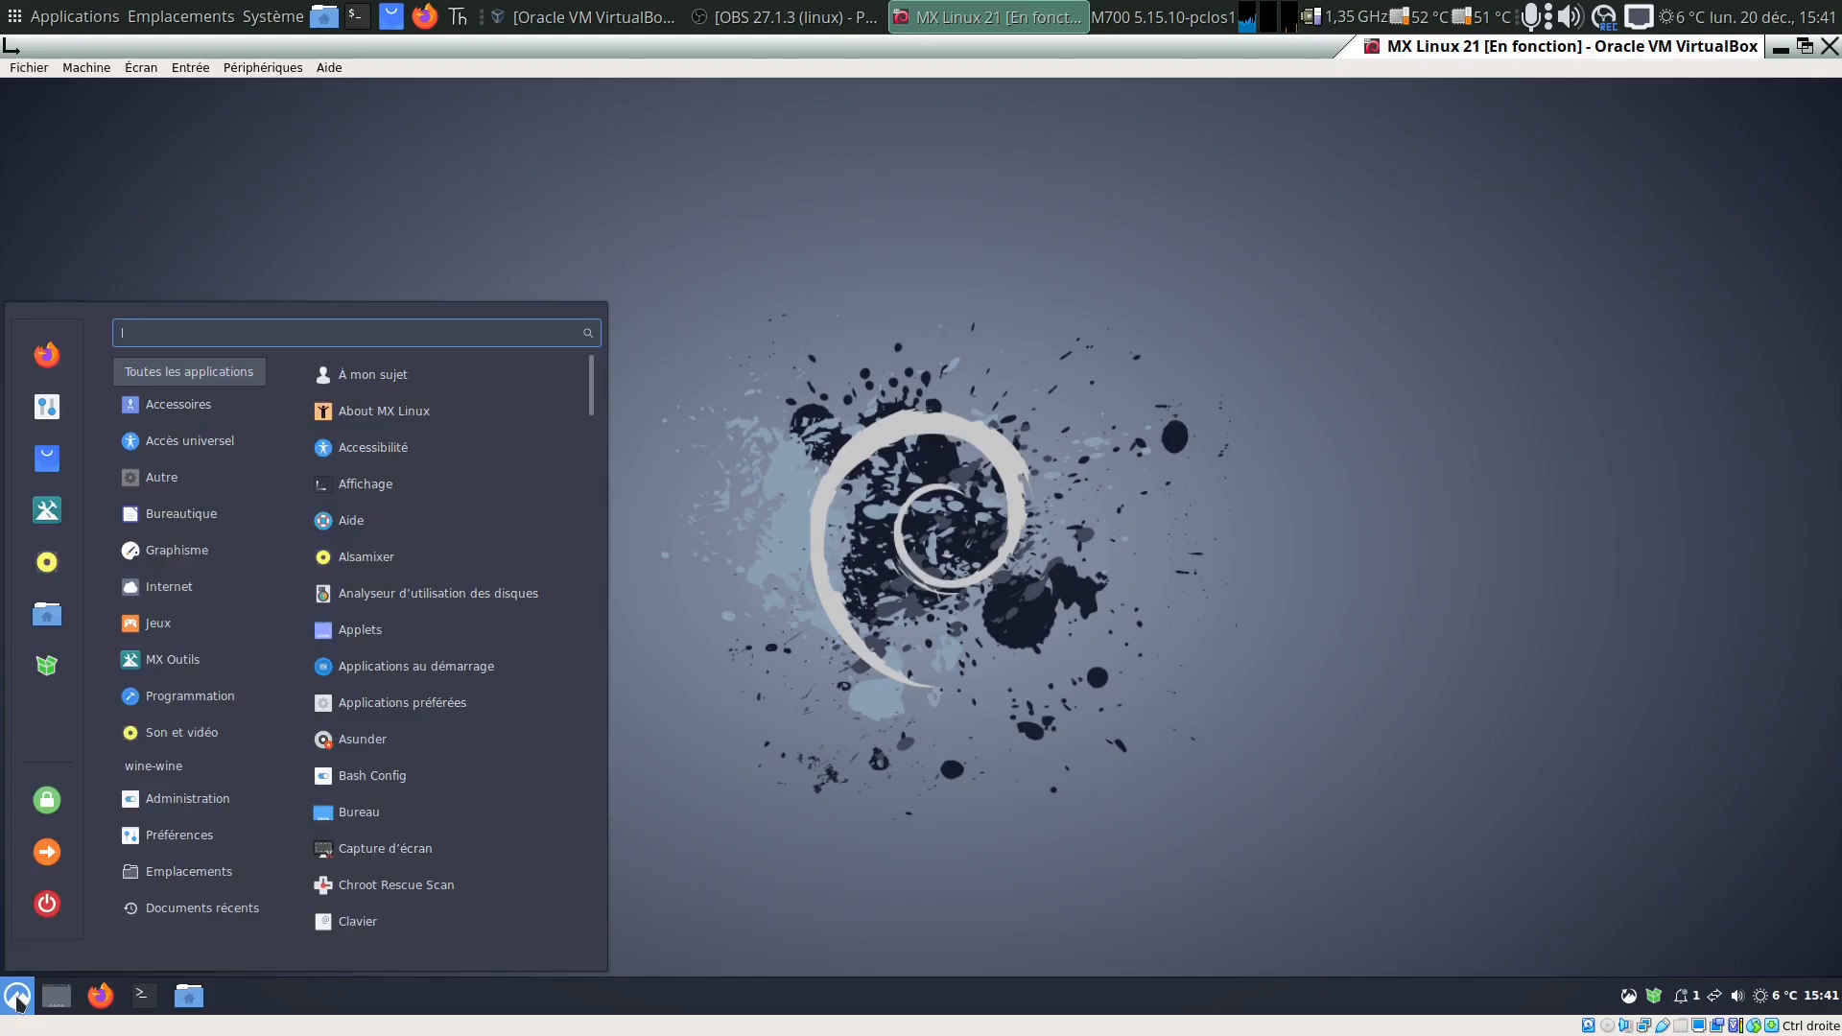
pyautogui.click(44, 411)
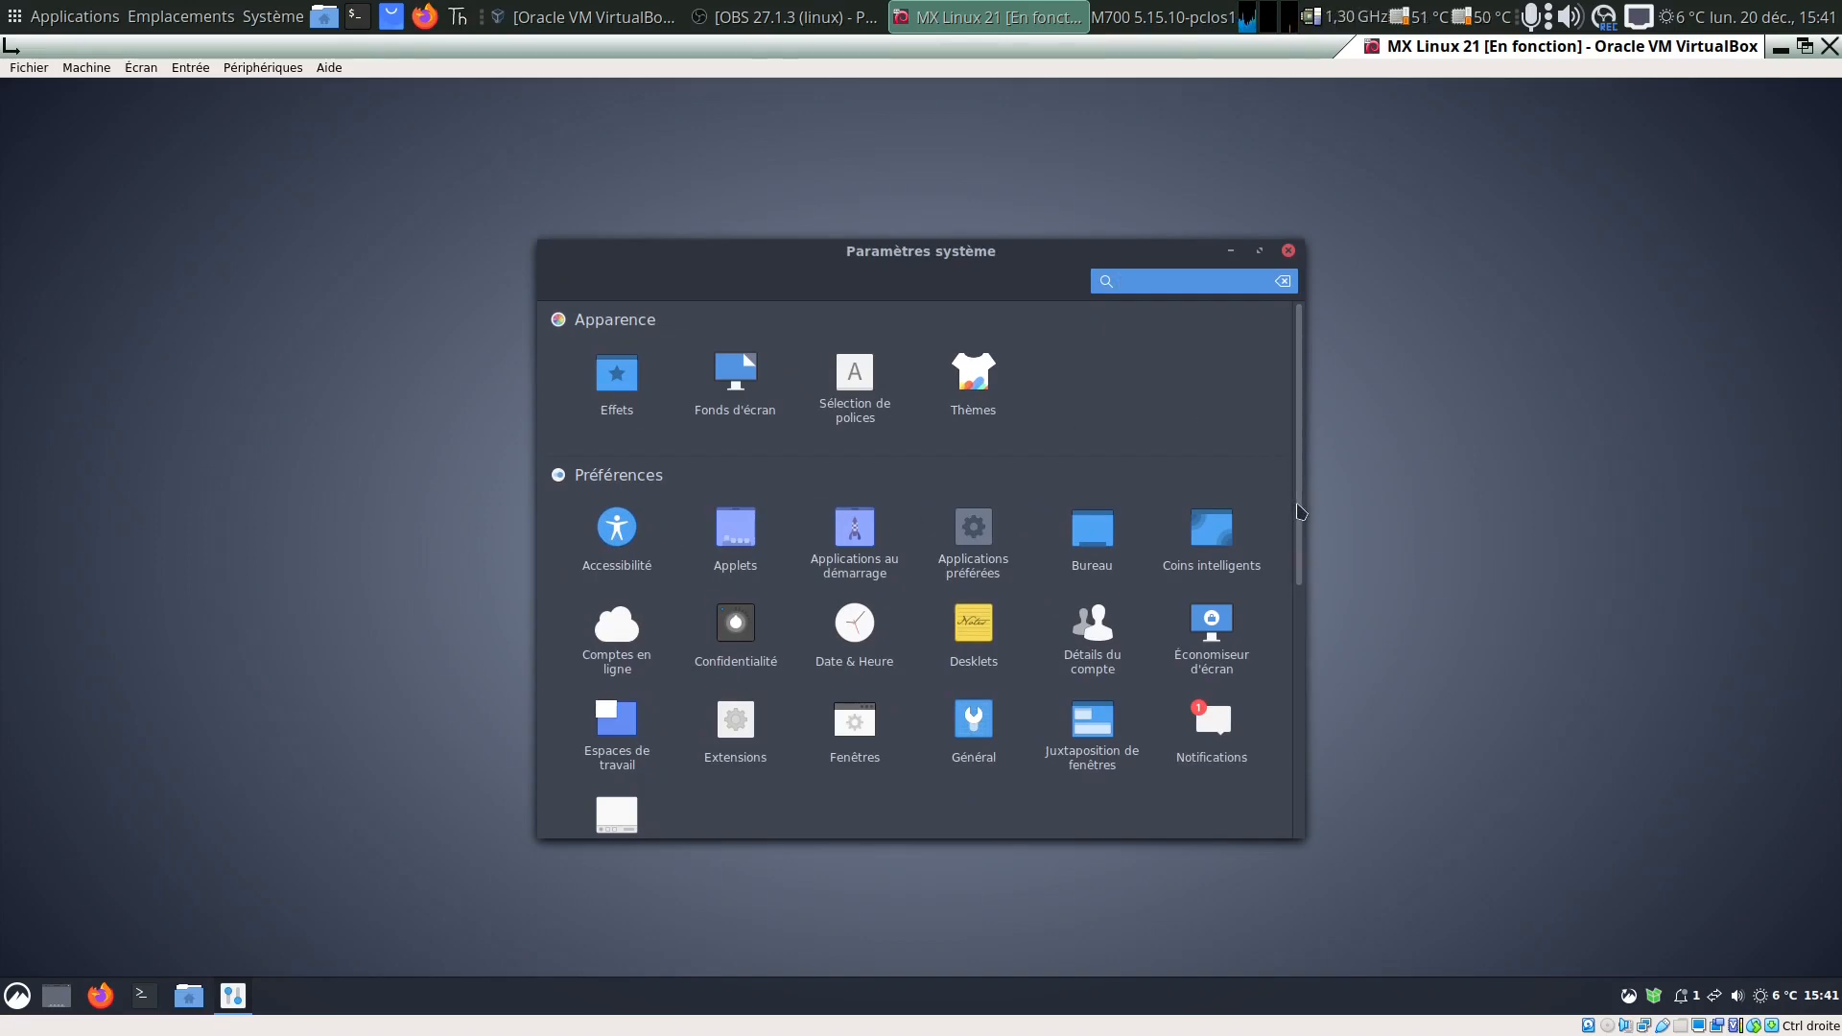
pyautogui.moveTo(1299, 535); pyautogui.dragTo(1308, 754)
pyautogui.click(590, 622)
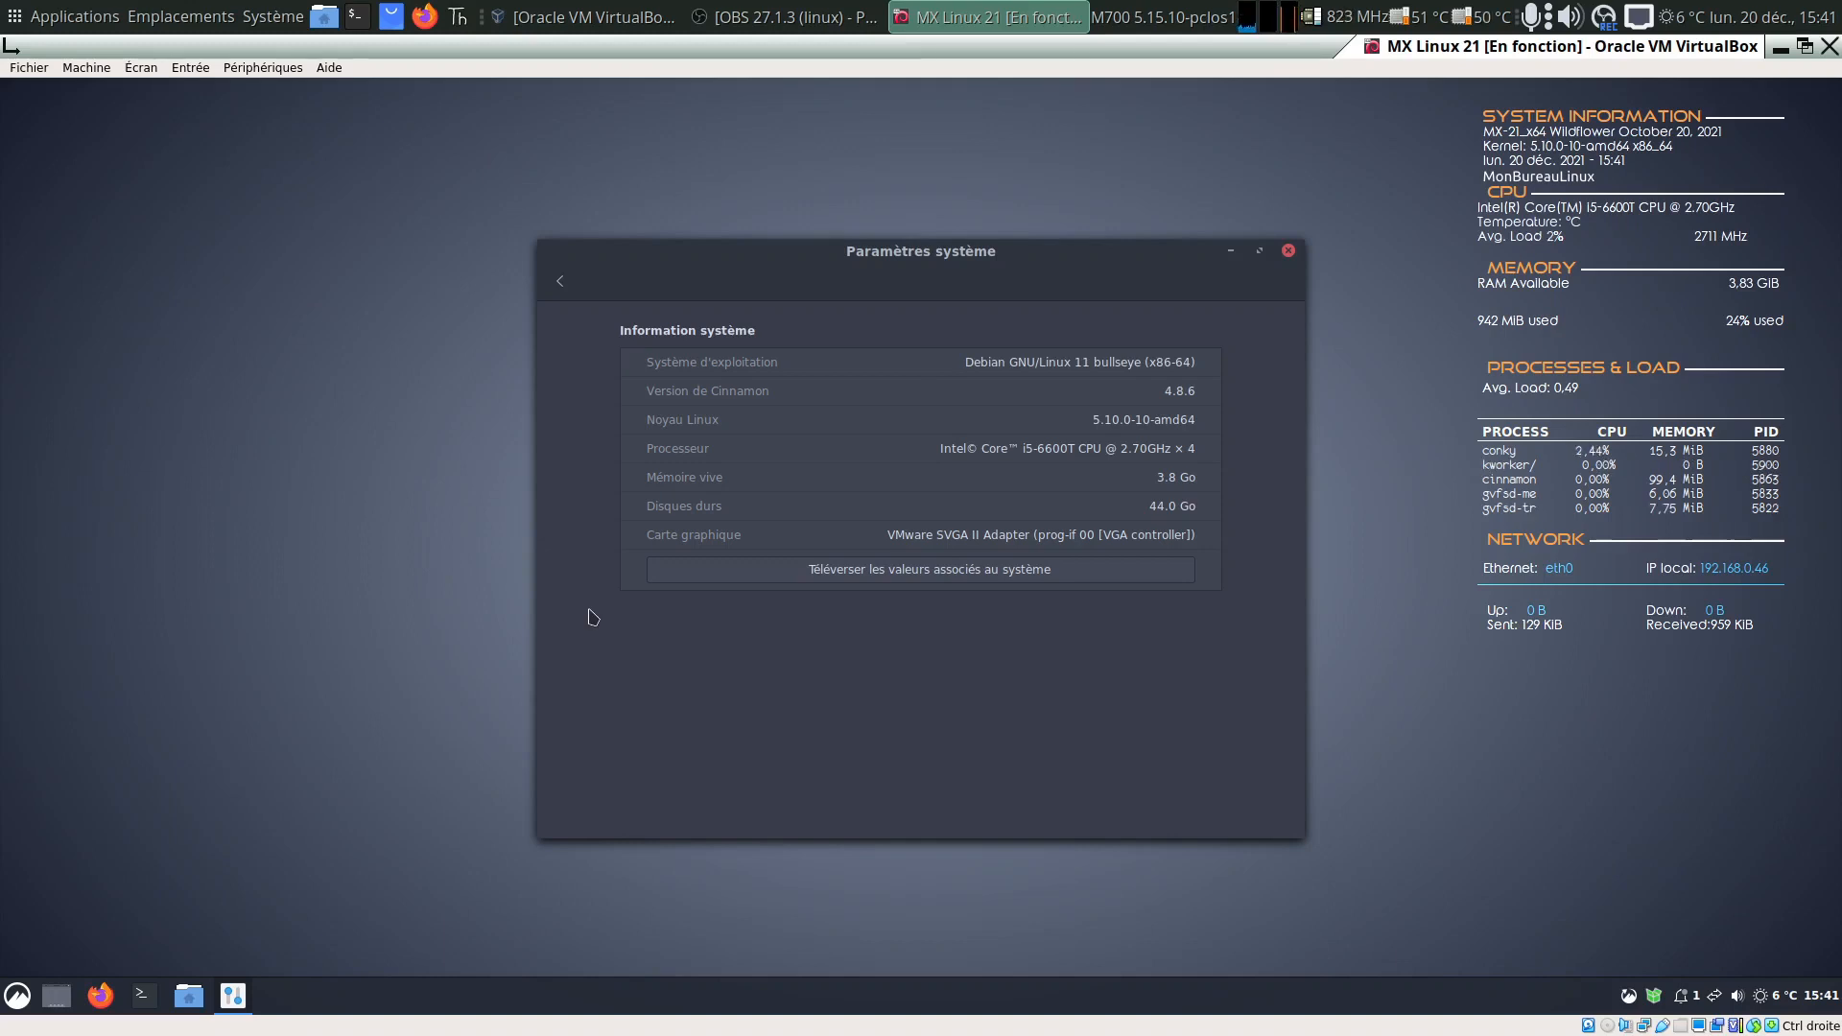
pyautogui.click(561, 281)
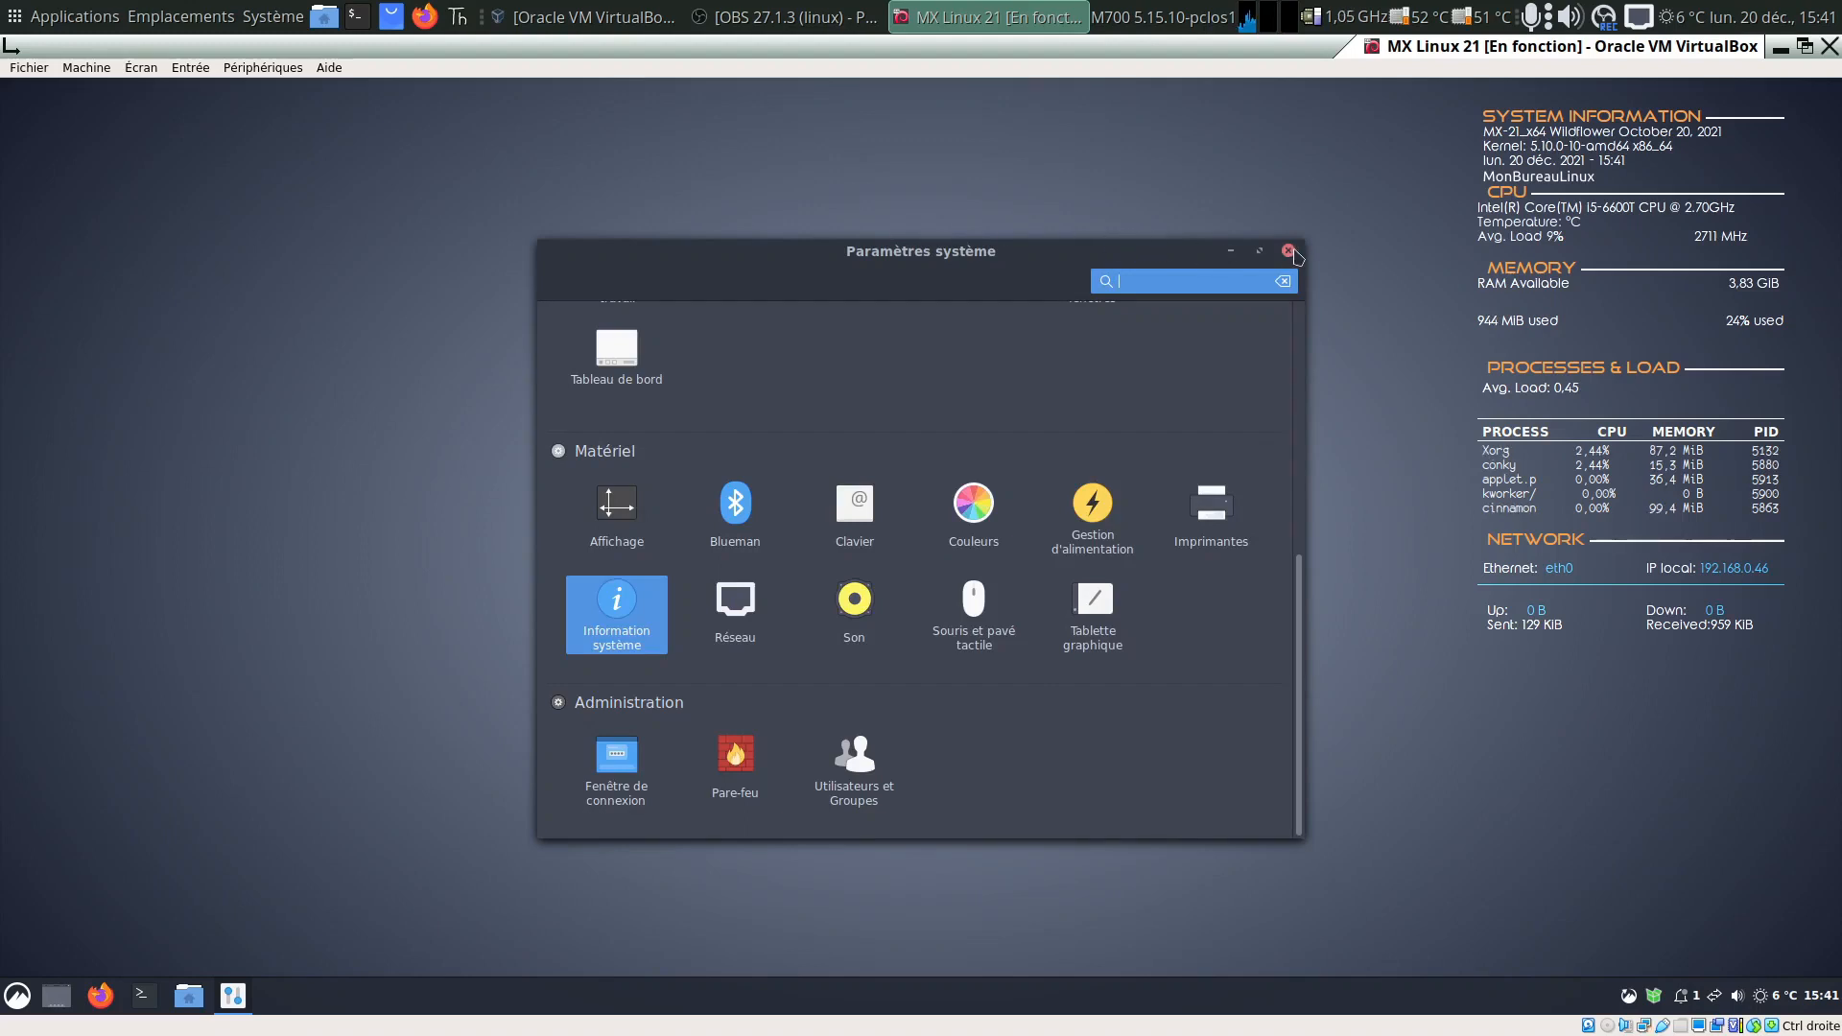
pyautogui.click(1289, 250)
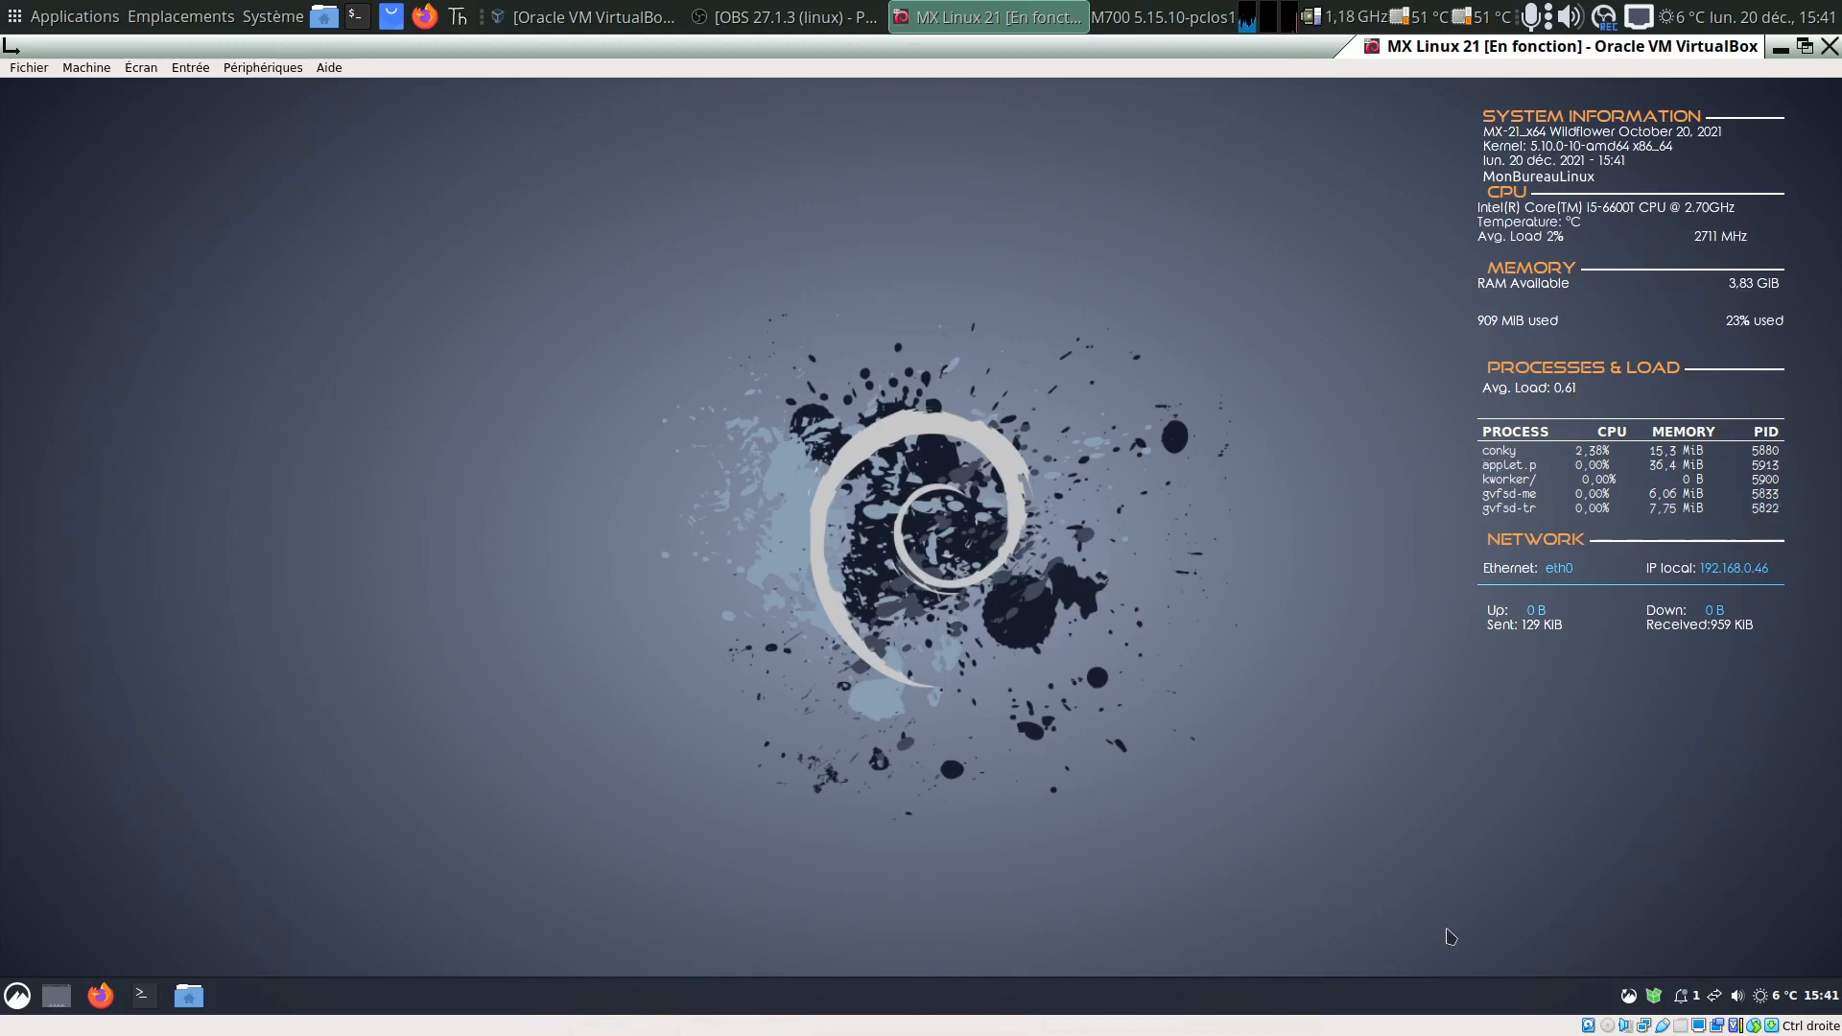
# - Look at the downloadable Cinnamon extensions through the Spices Update applet, then close the Extensions window
pyautogui.rightClick(1630, 1002)
pyautogui.click(1629, 1003)
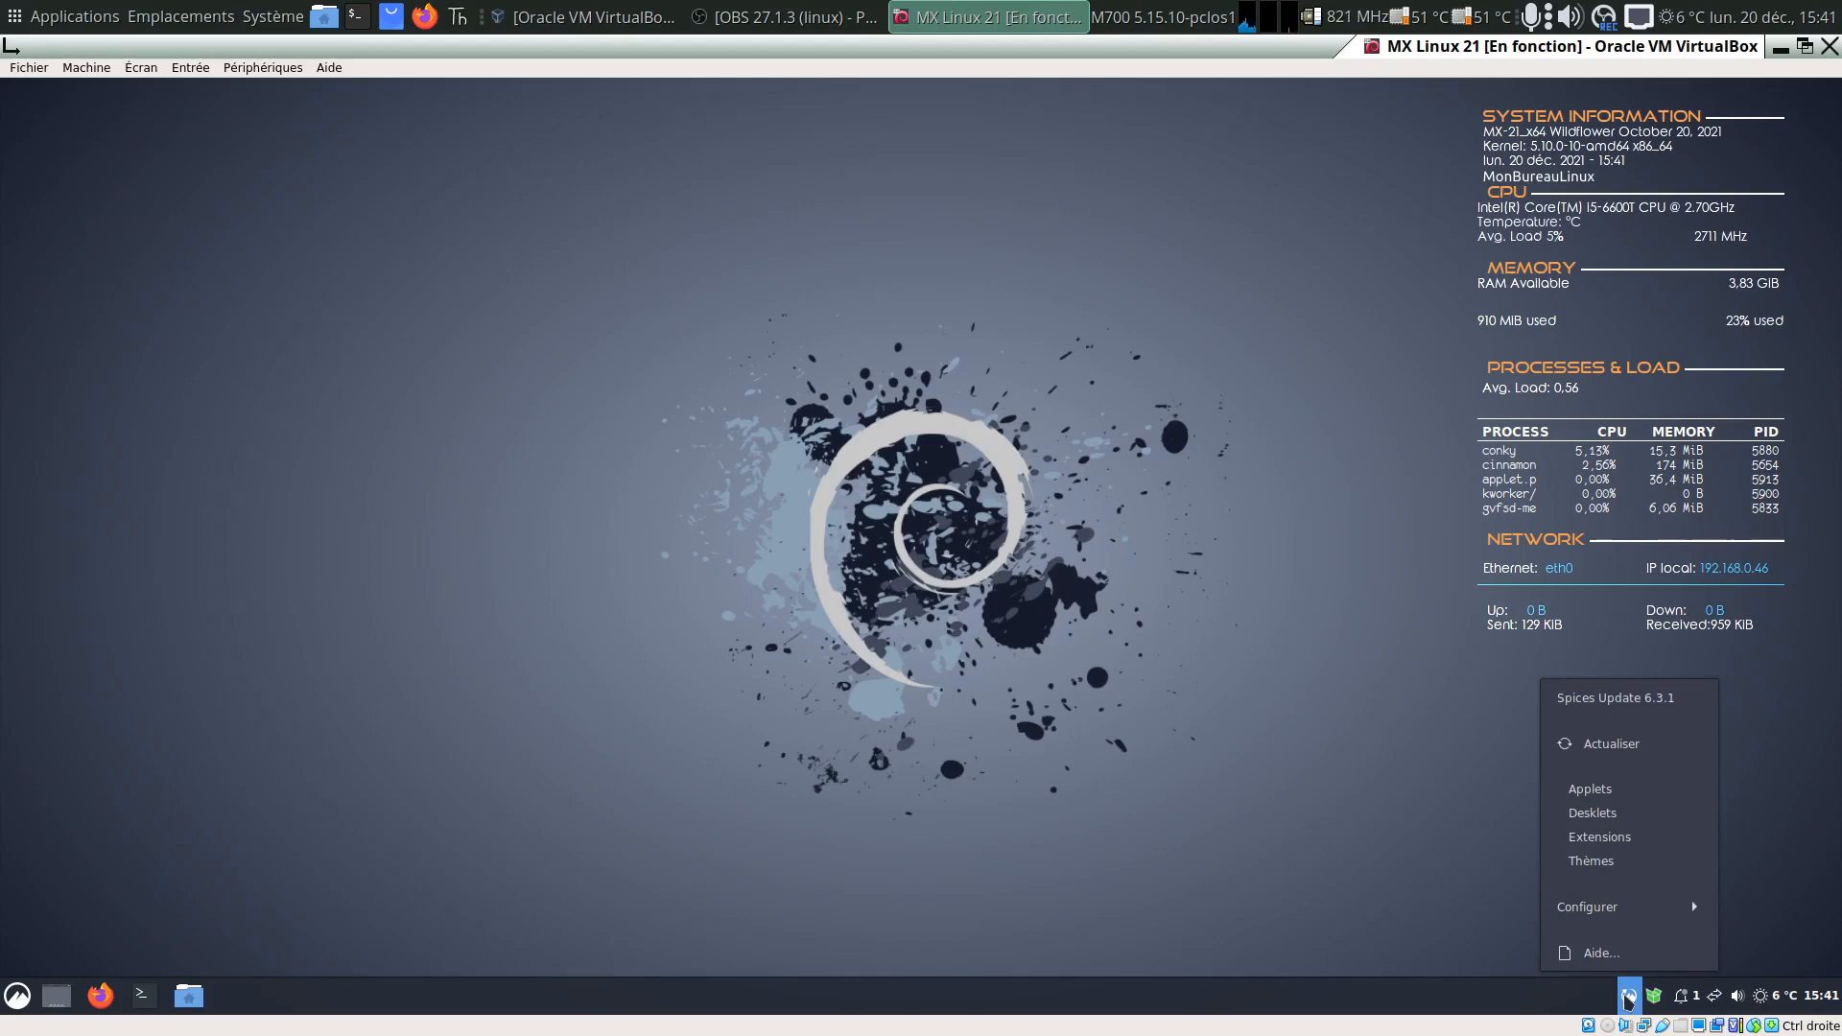
pyautogui.click(1595, 842)
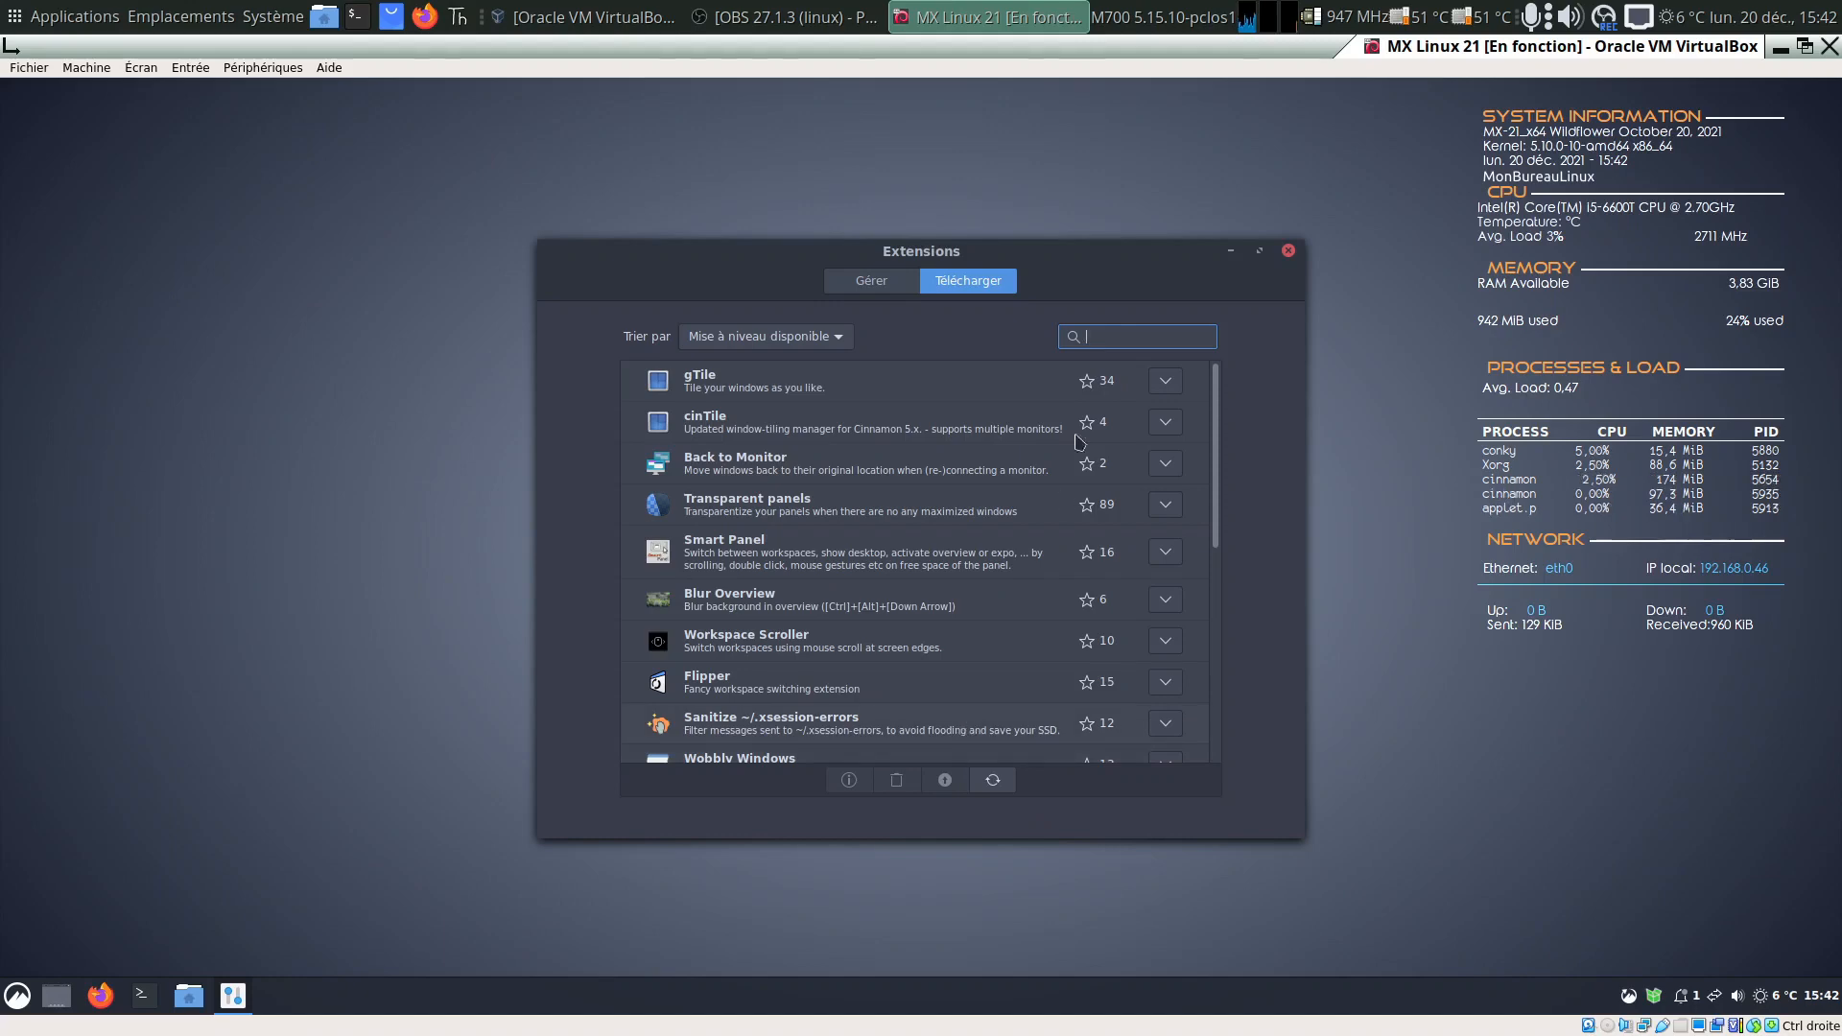
pyautogui.click(1289, 252)
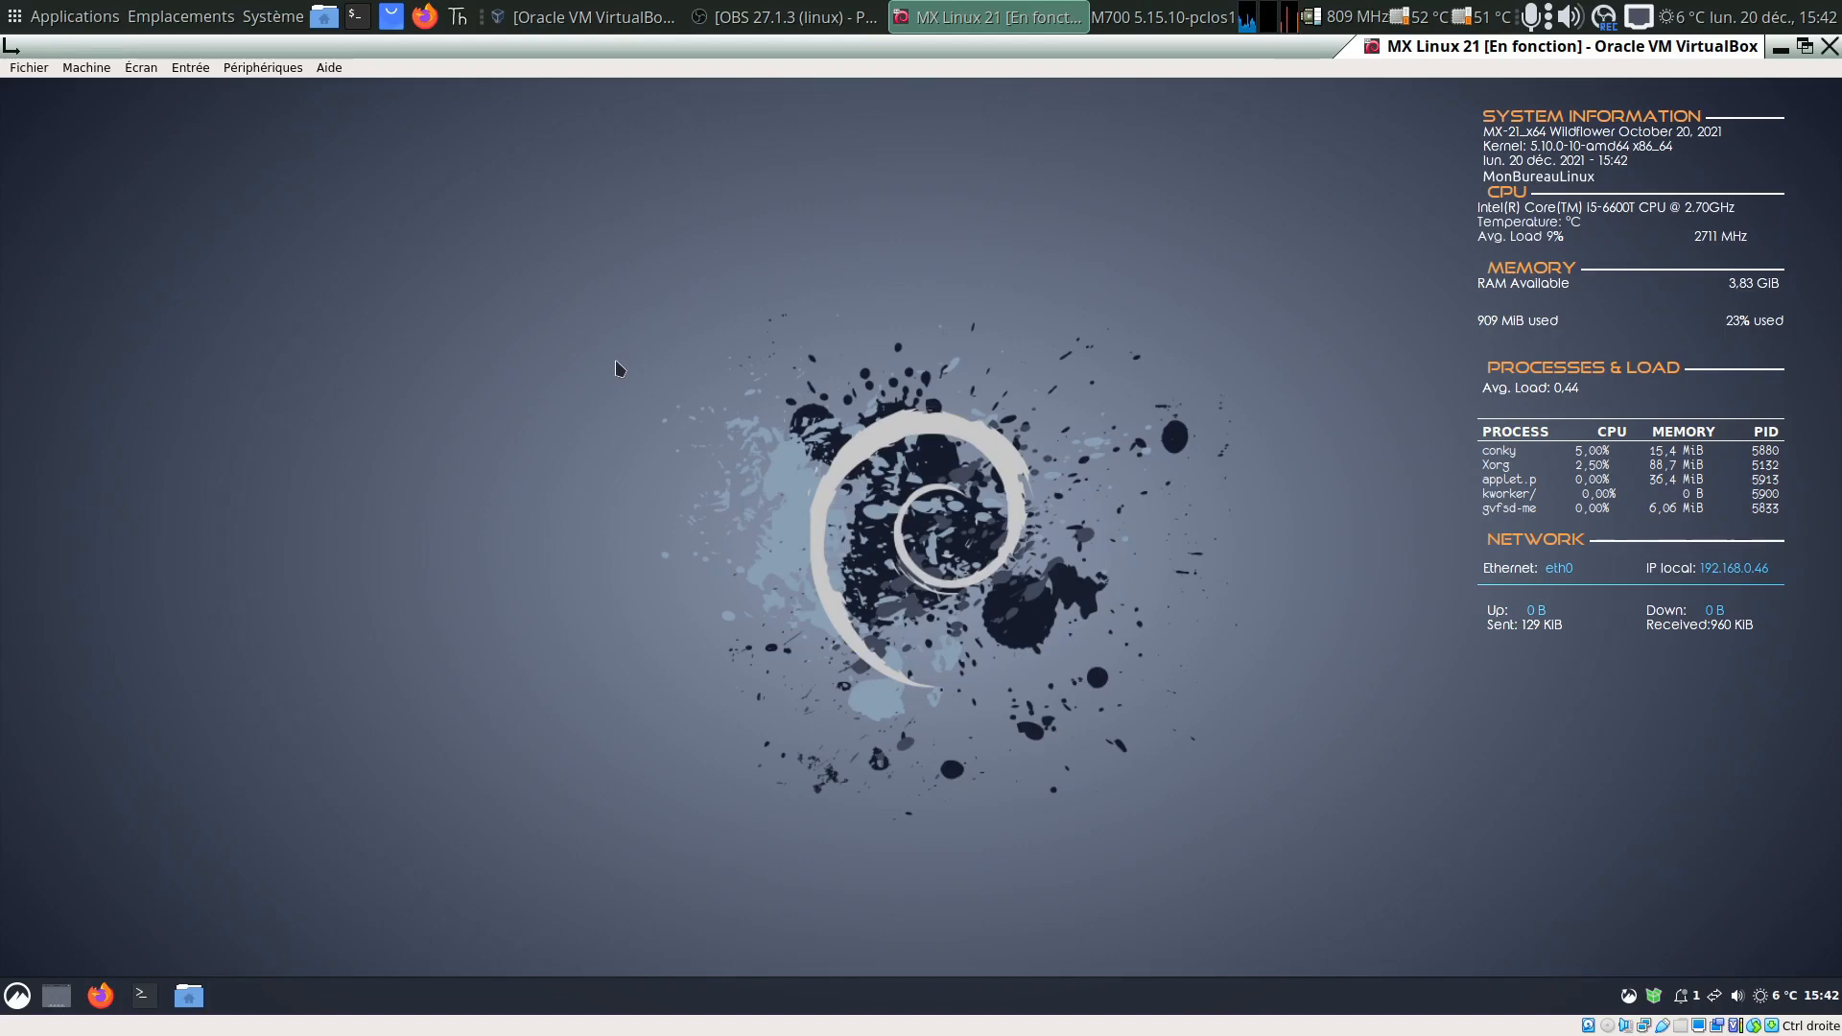
# - Check the Nemo file manager's version in its about information, then close the file manager
pyautogui.click(189, 1001)
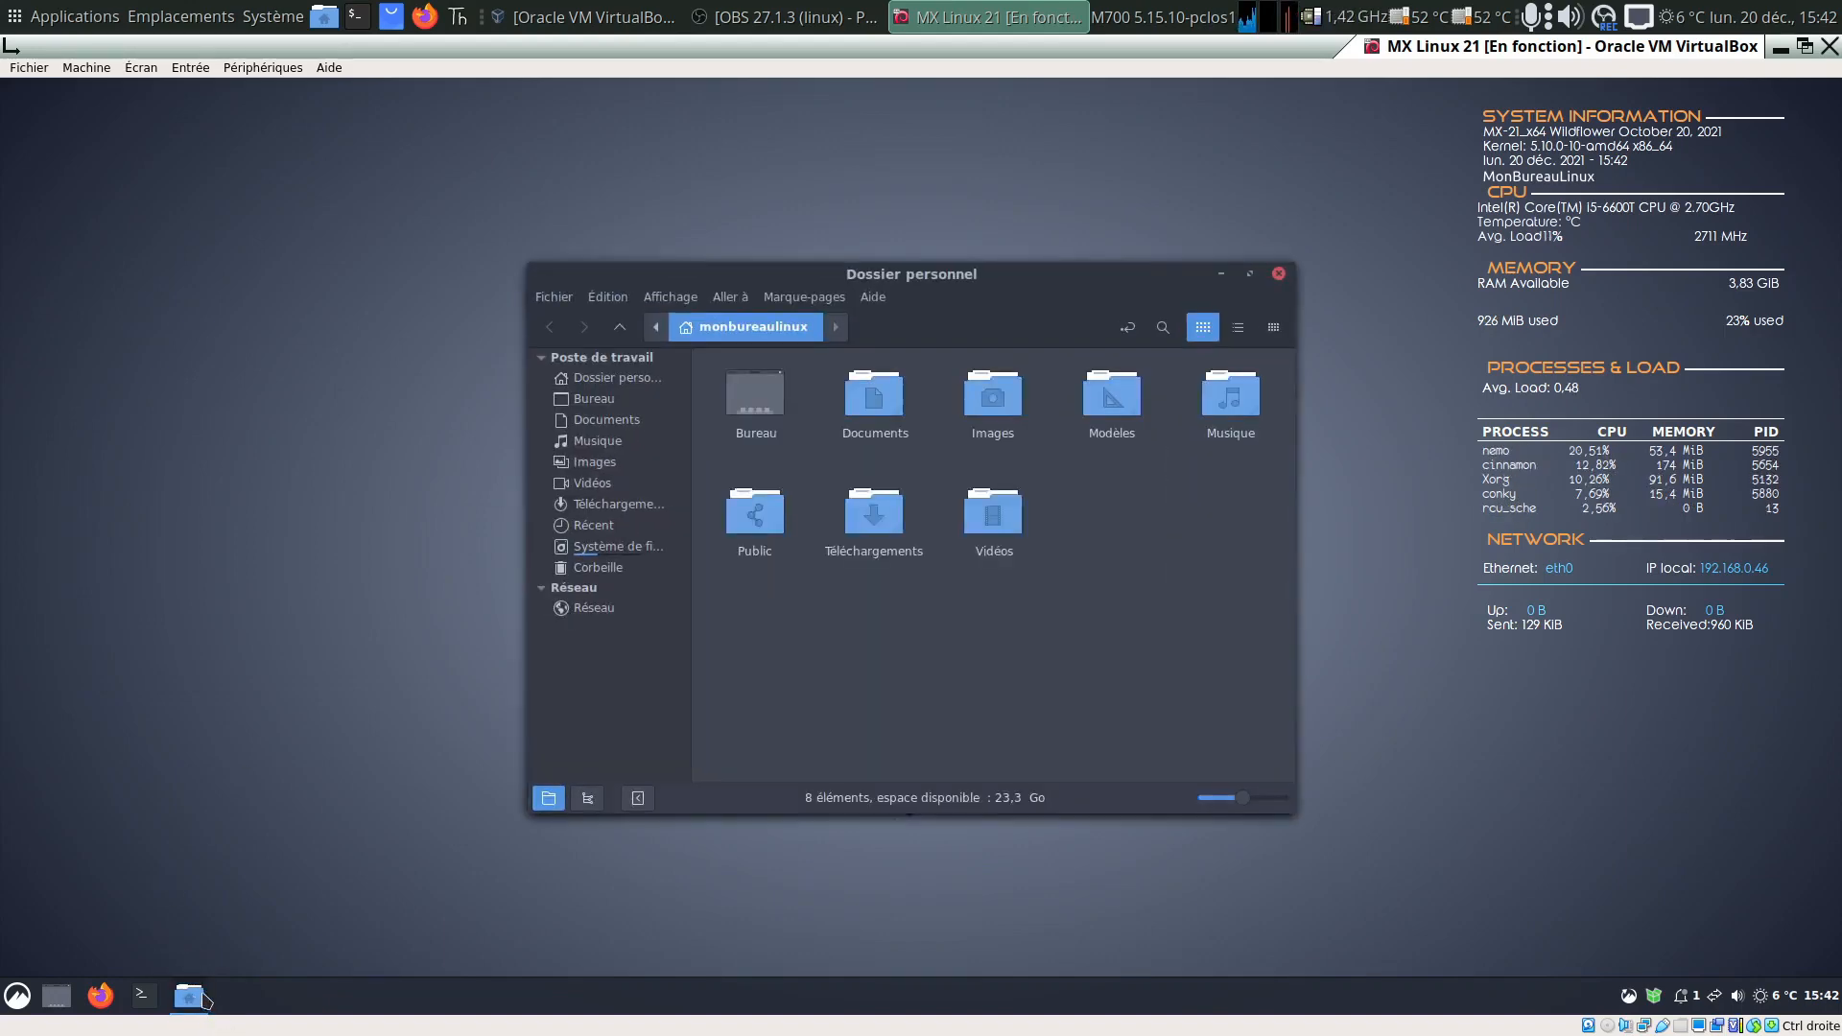
pyautogui.click(869, 299)
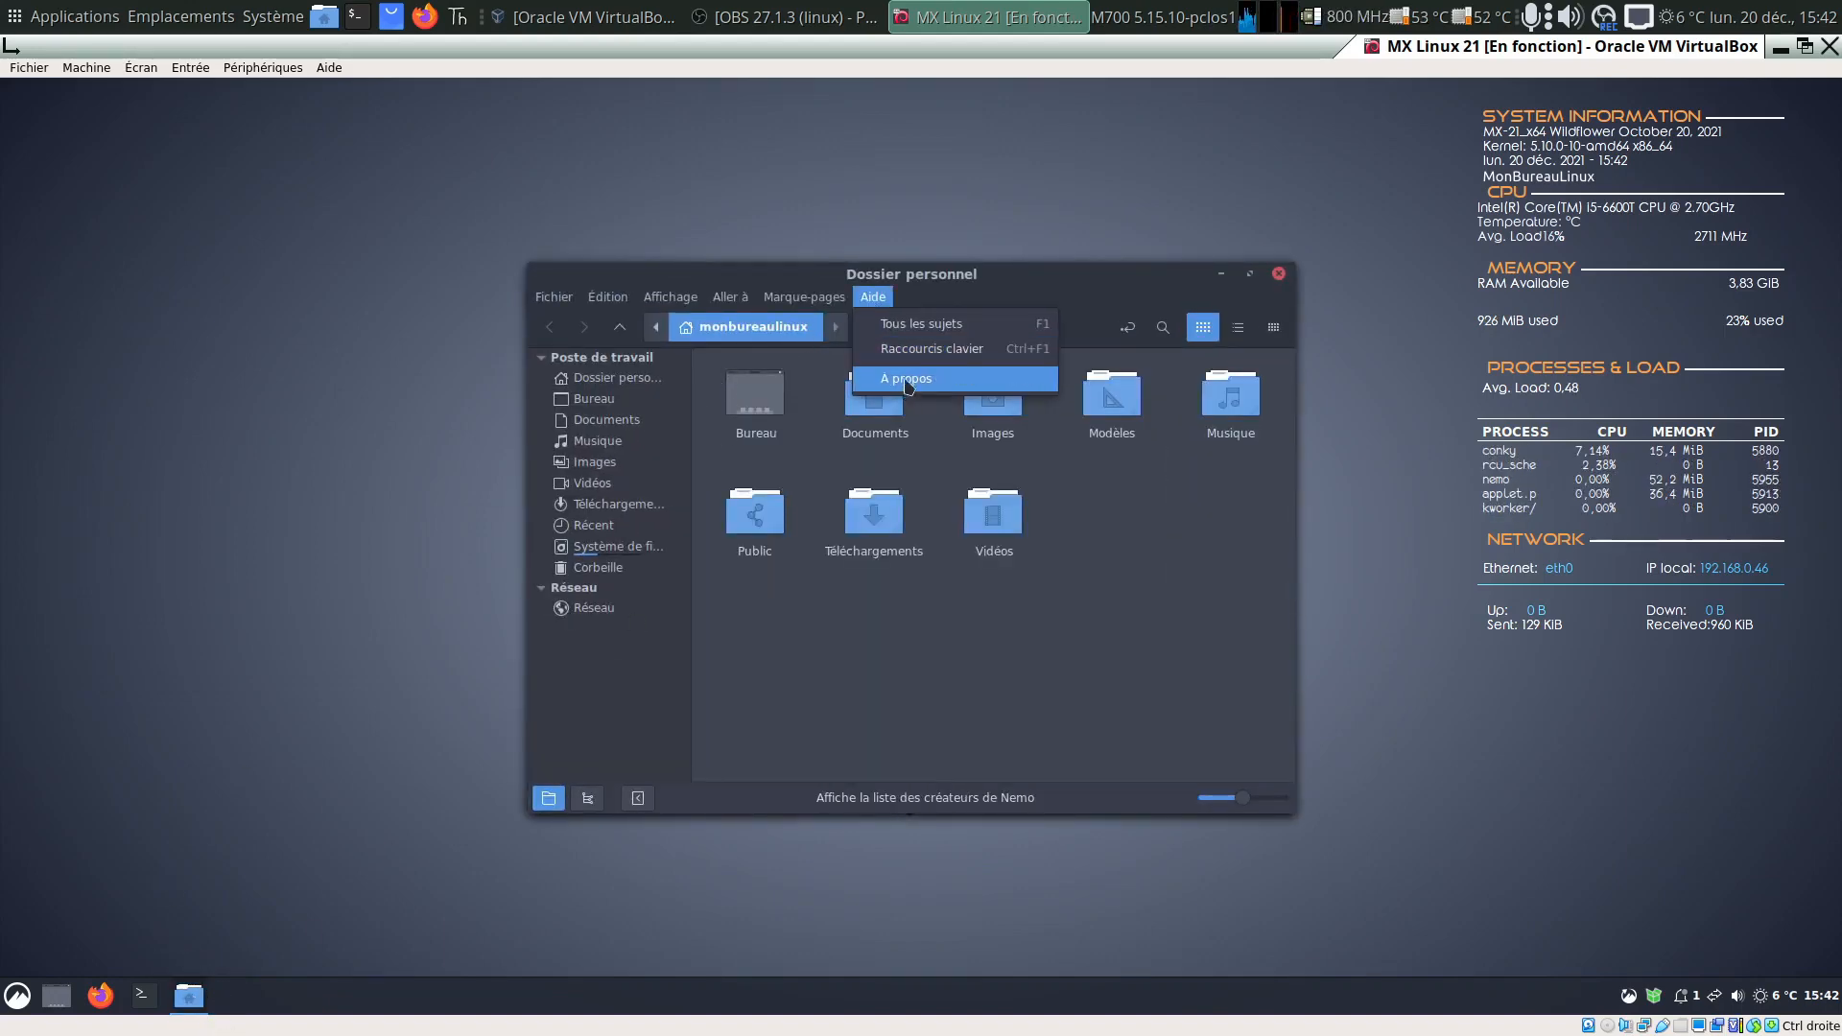
pyautogui.click(907, 383)
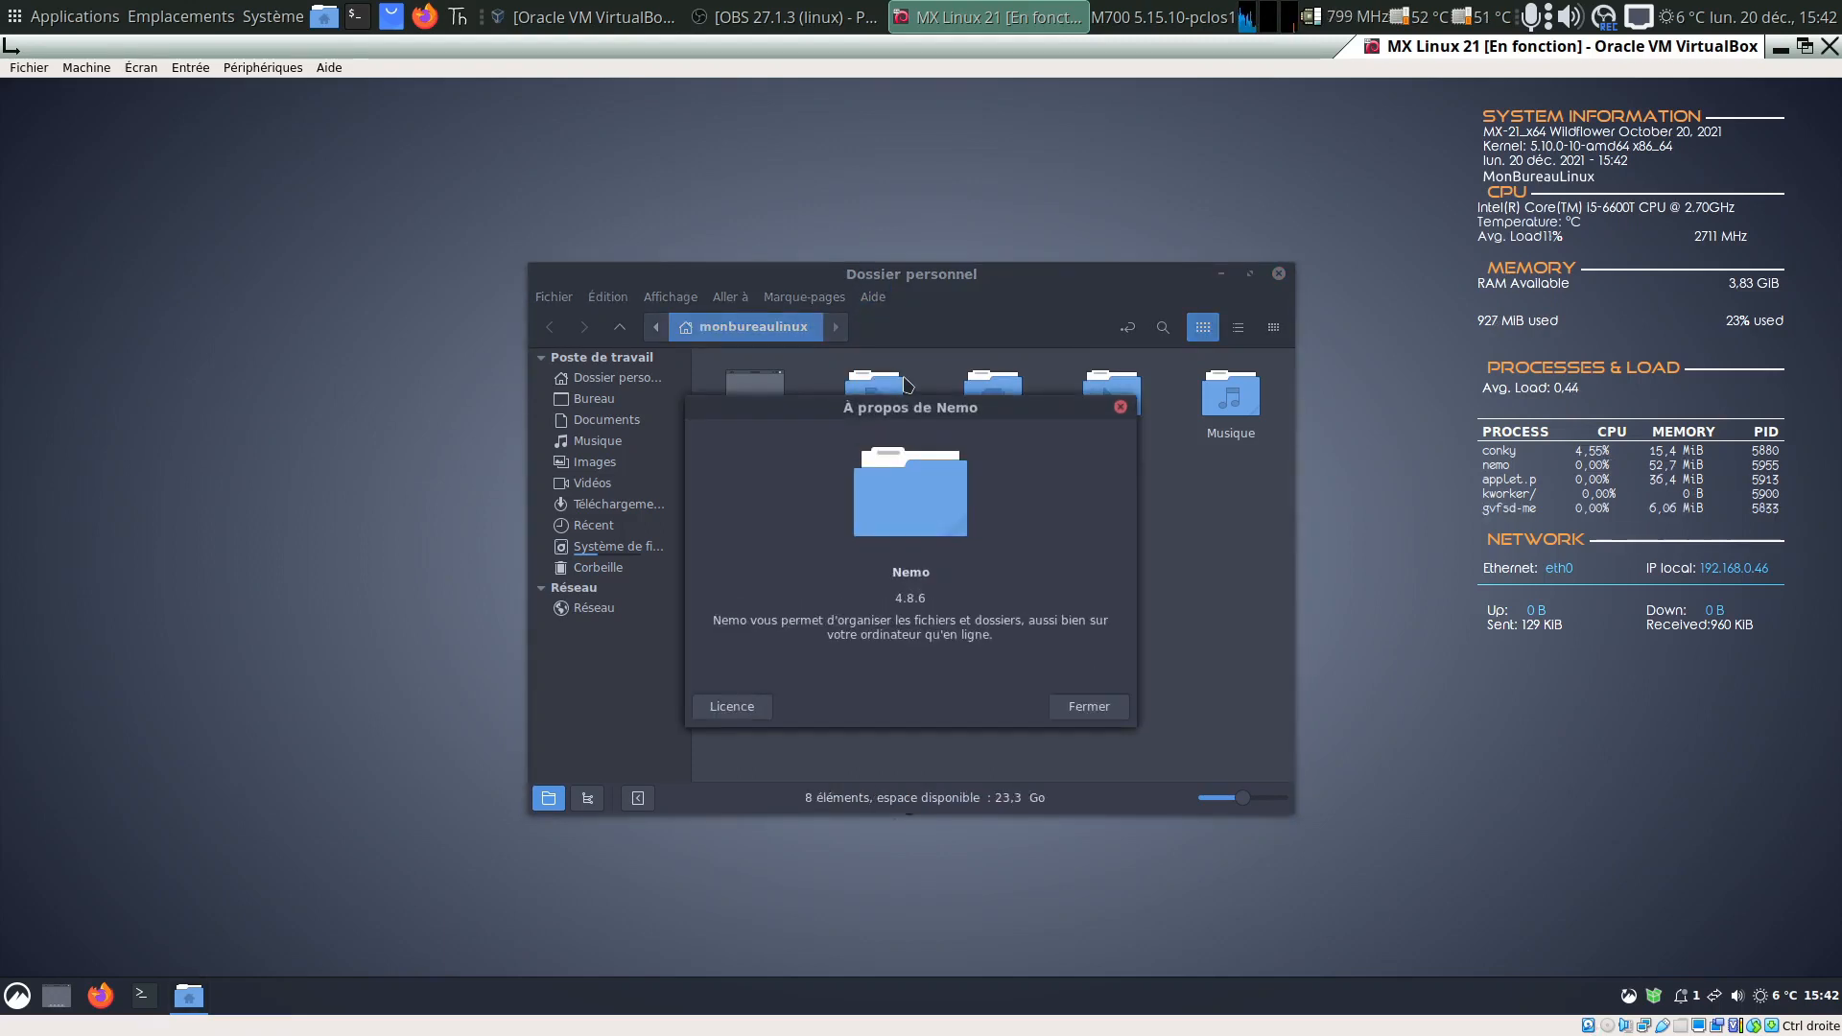
pyautogui.click(1086, 716)
pyautogui.click(1277, 277)
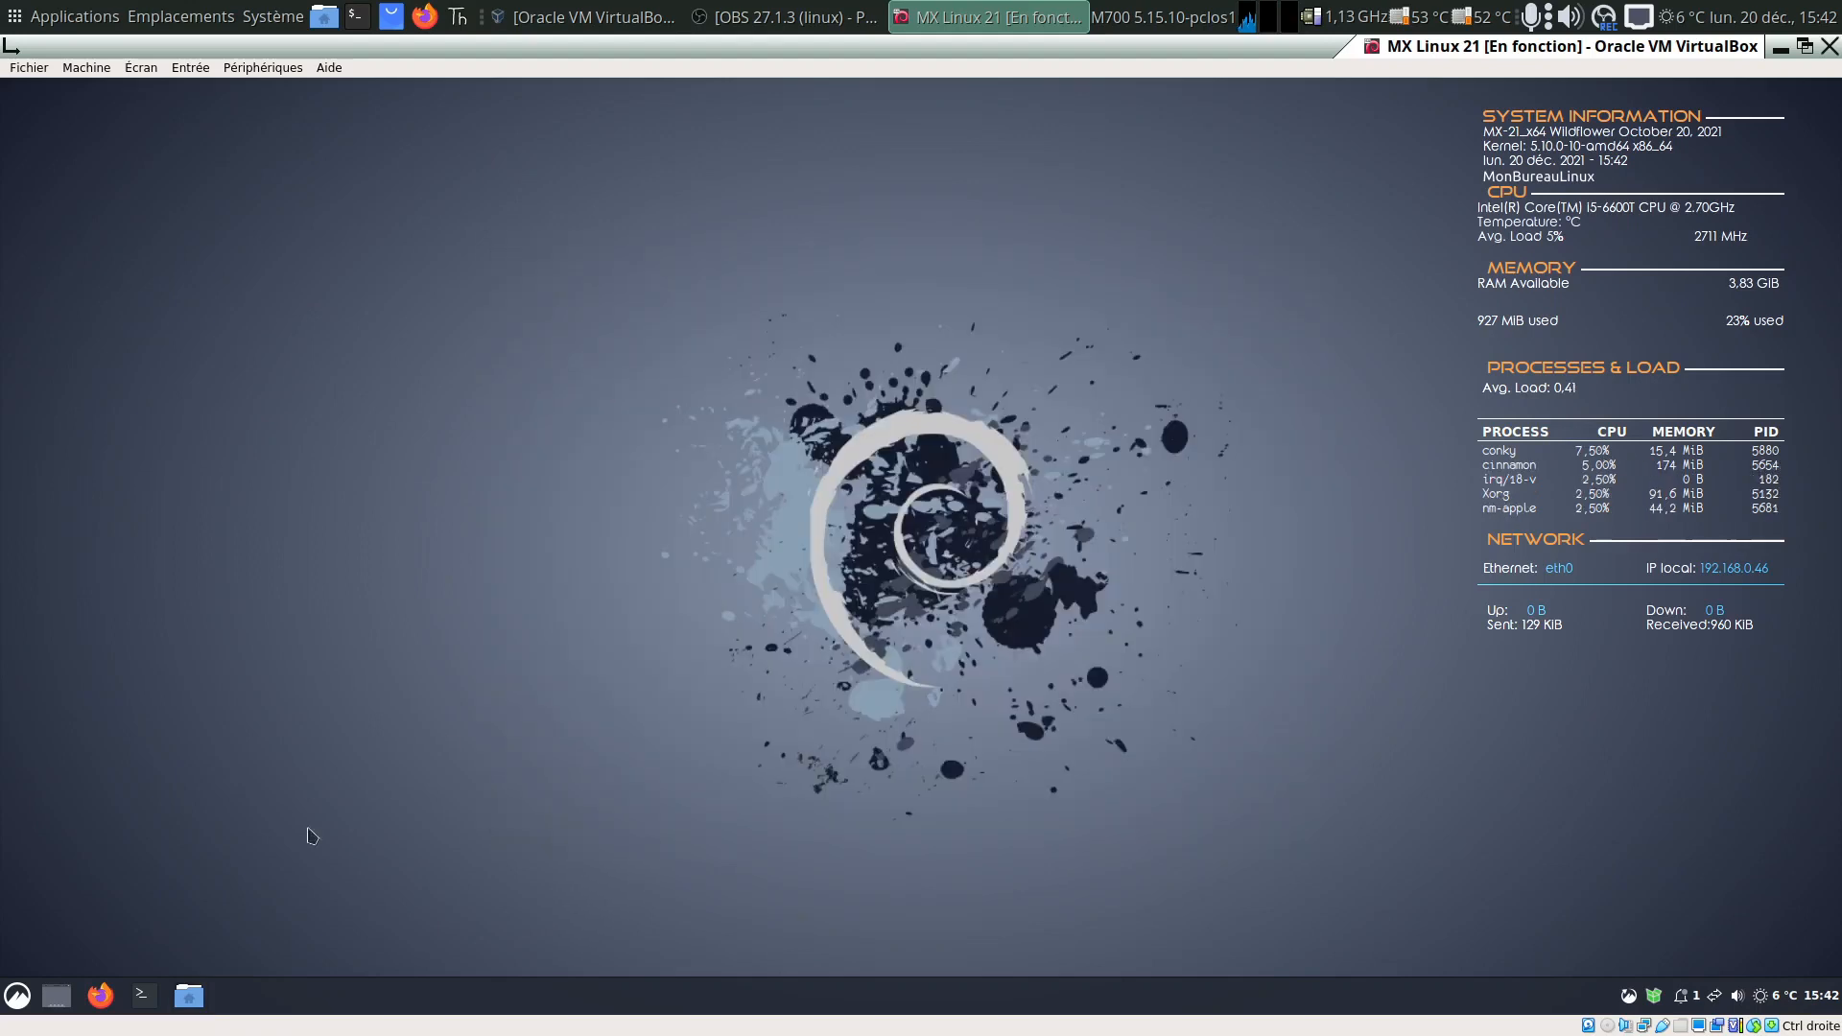
# - Browse the application categories in the Cinnamon main menu, including Internet, MX Outils, Programmation and Bureautique
pyautogui.click(18, 996)
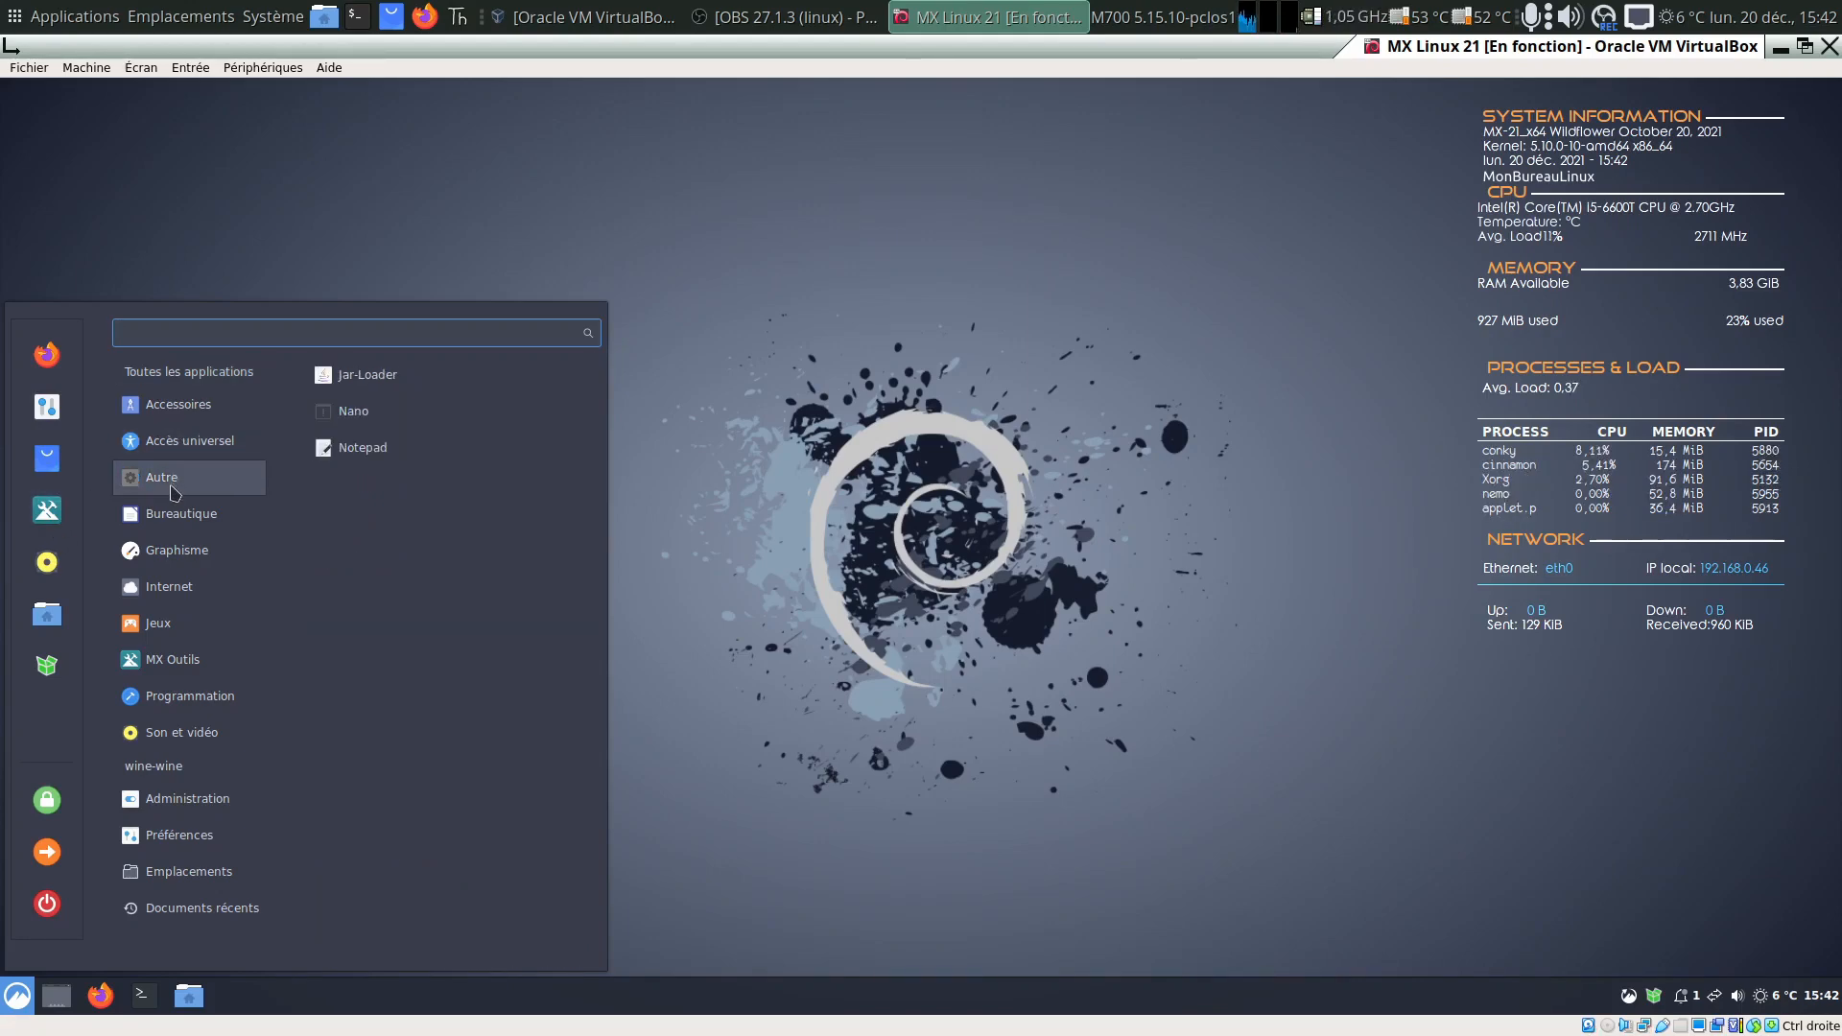
pyautogui.moveTo(175, 528)
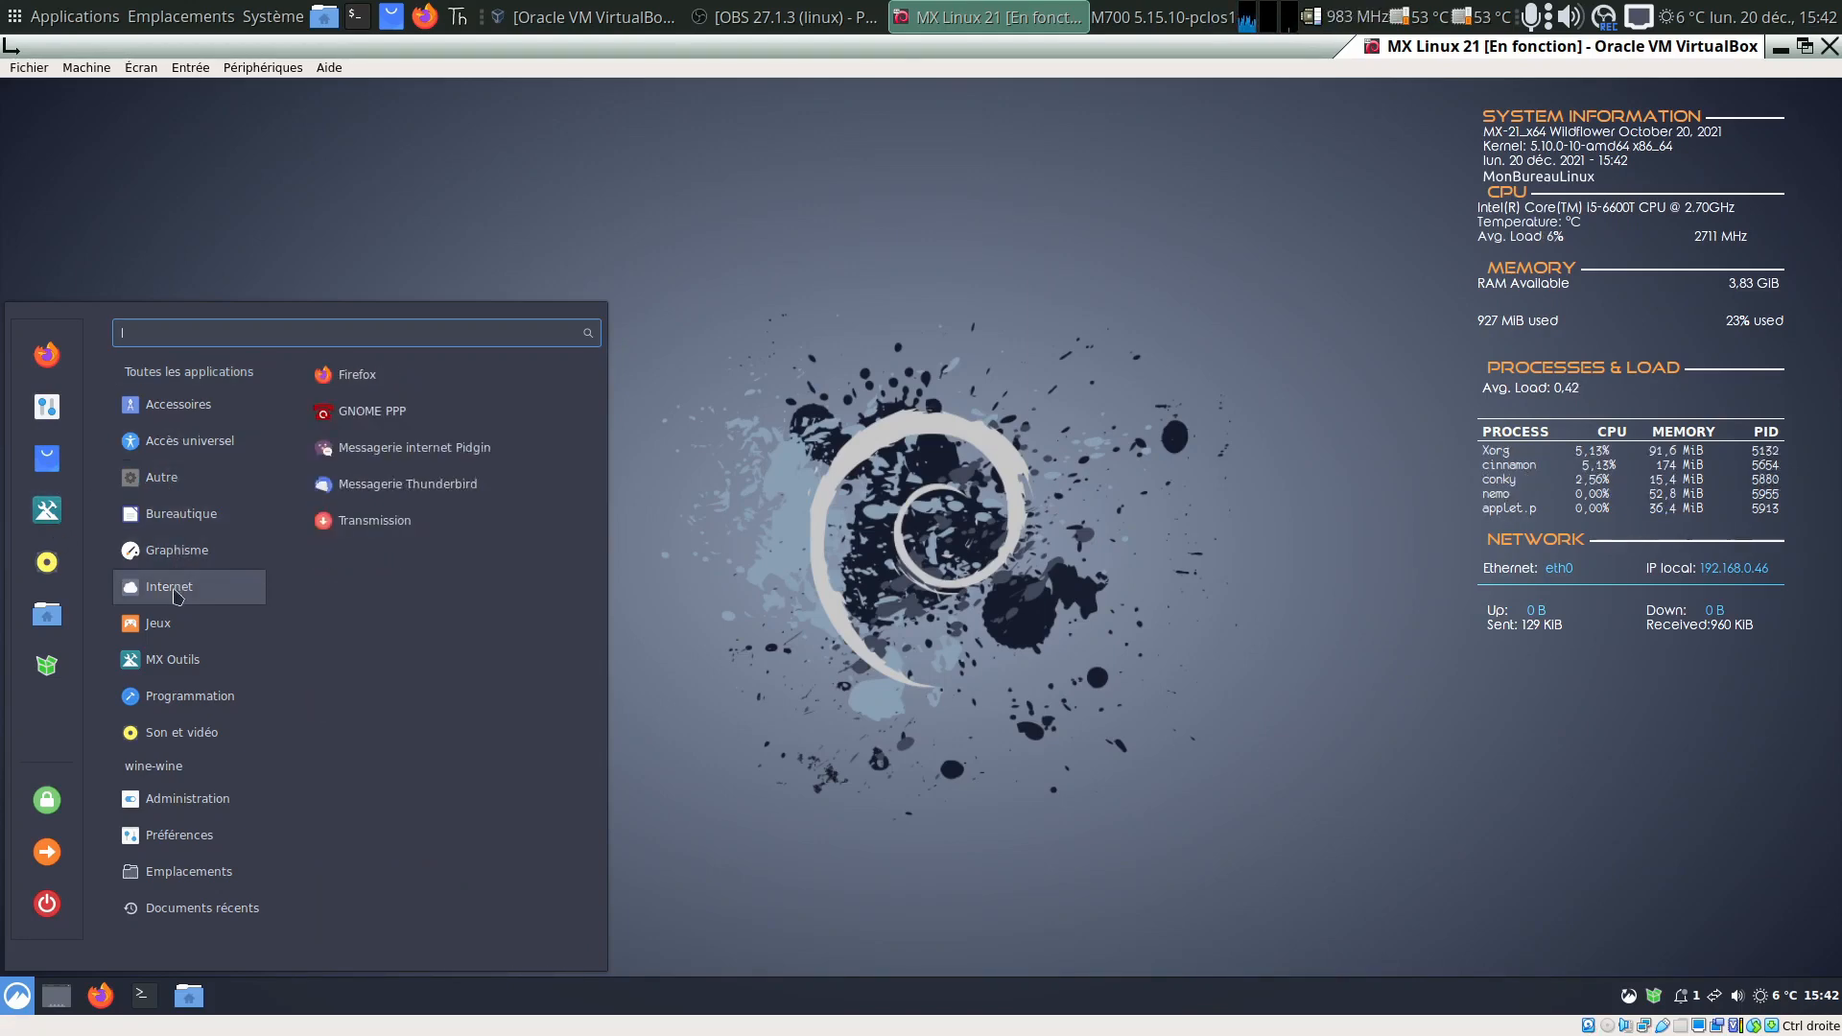
pyautogui.moveTo(188, 638)
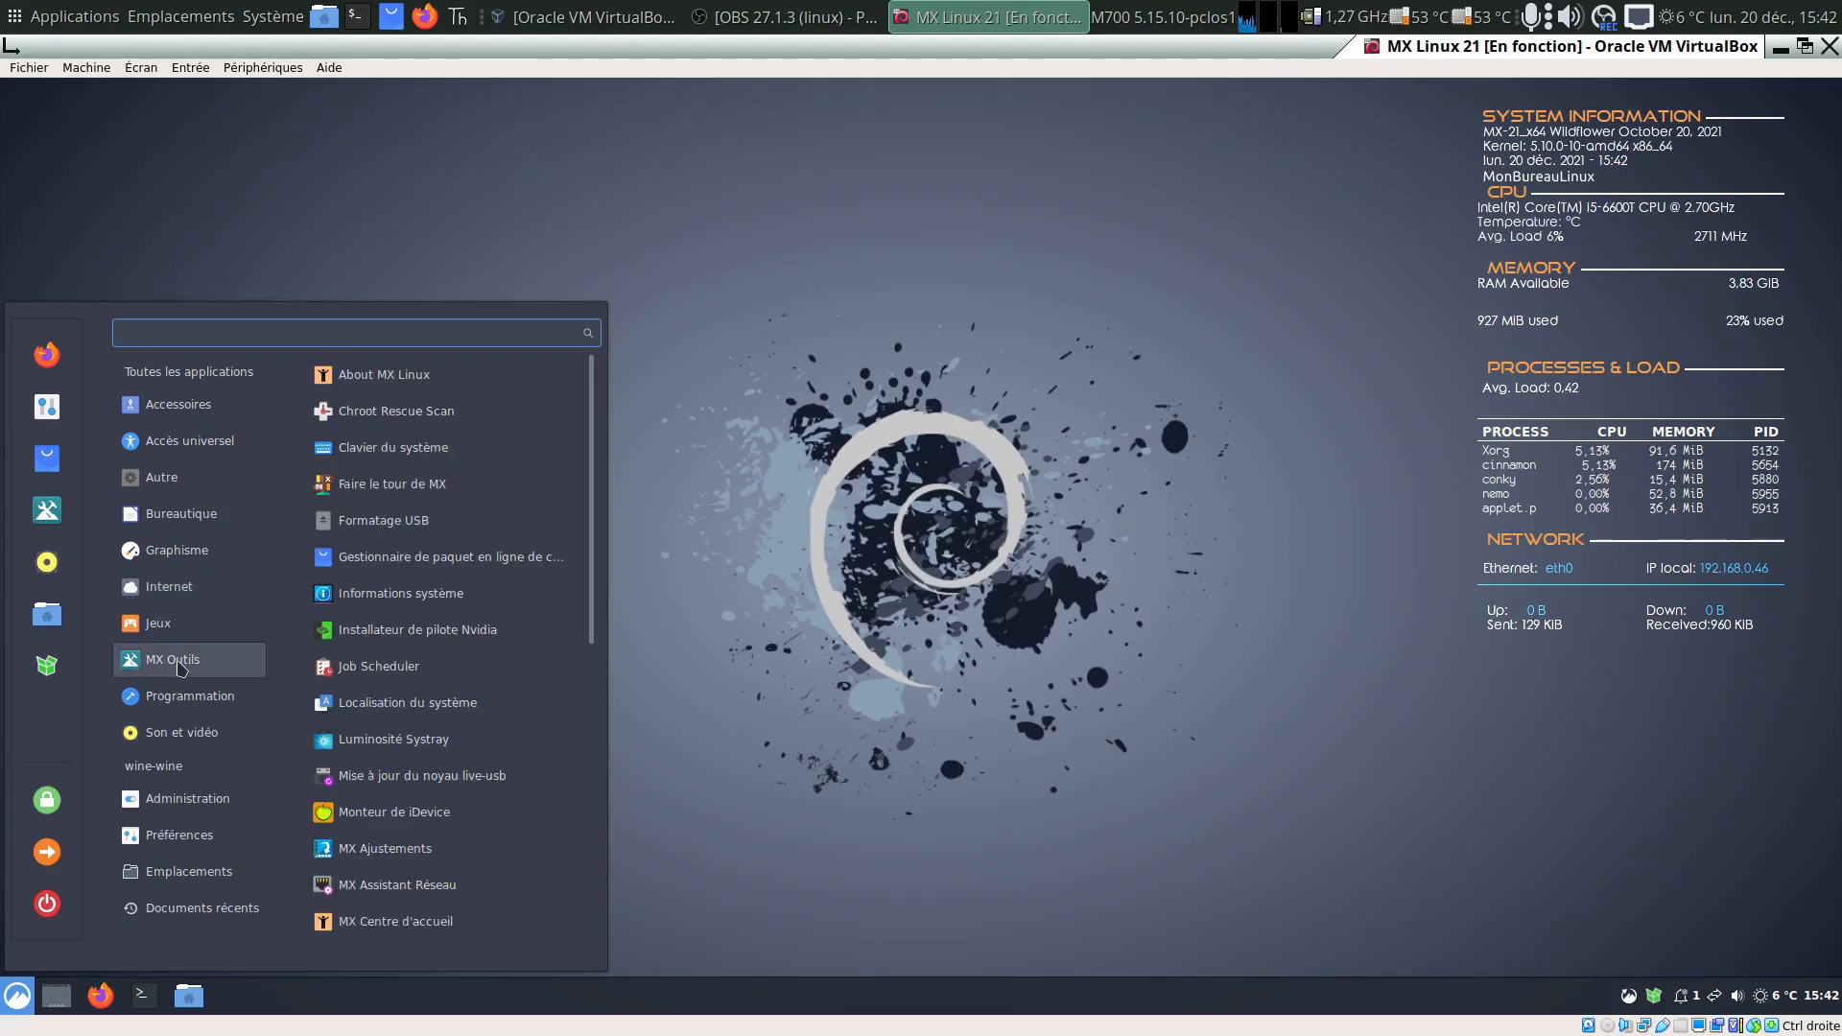
pyautogui.moveTo(184, 703)
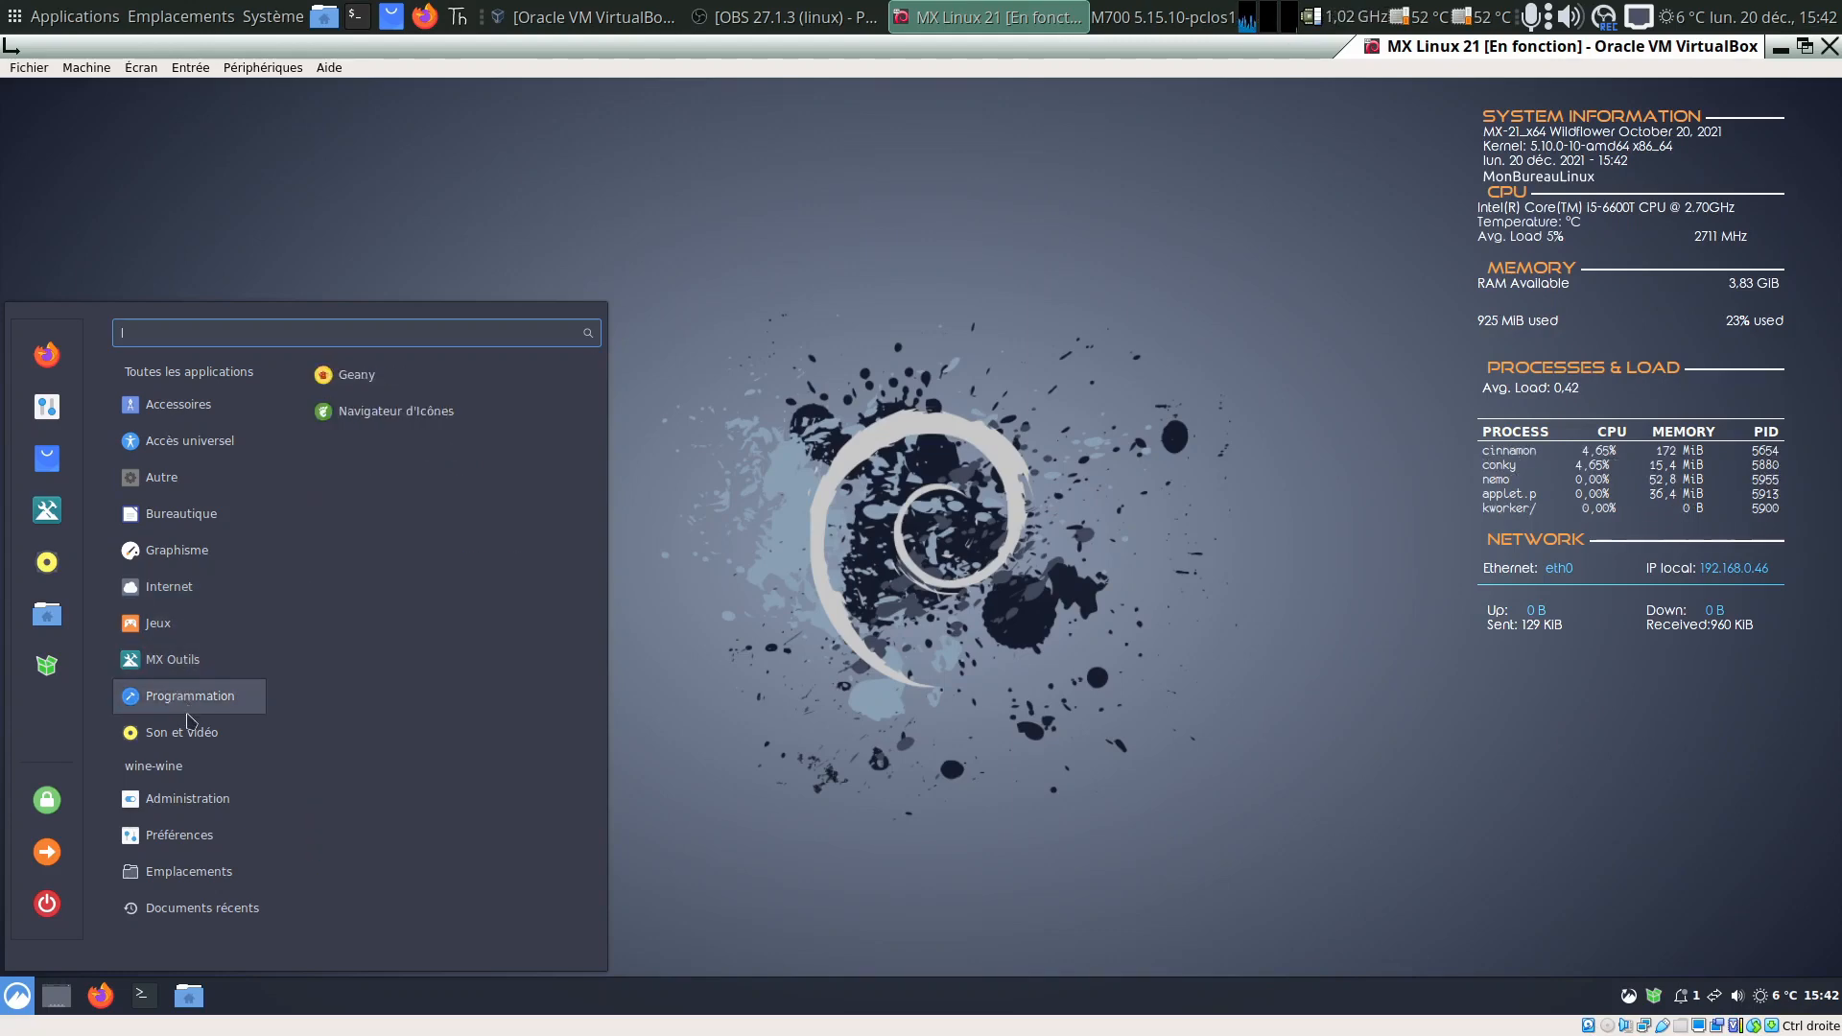
pyautogui.moveTo(171, 577)
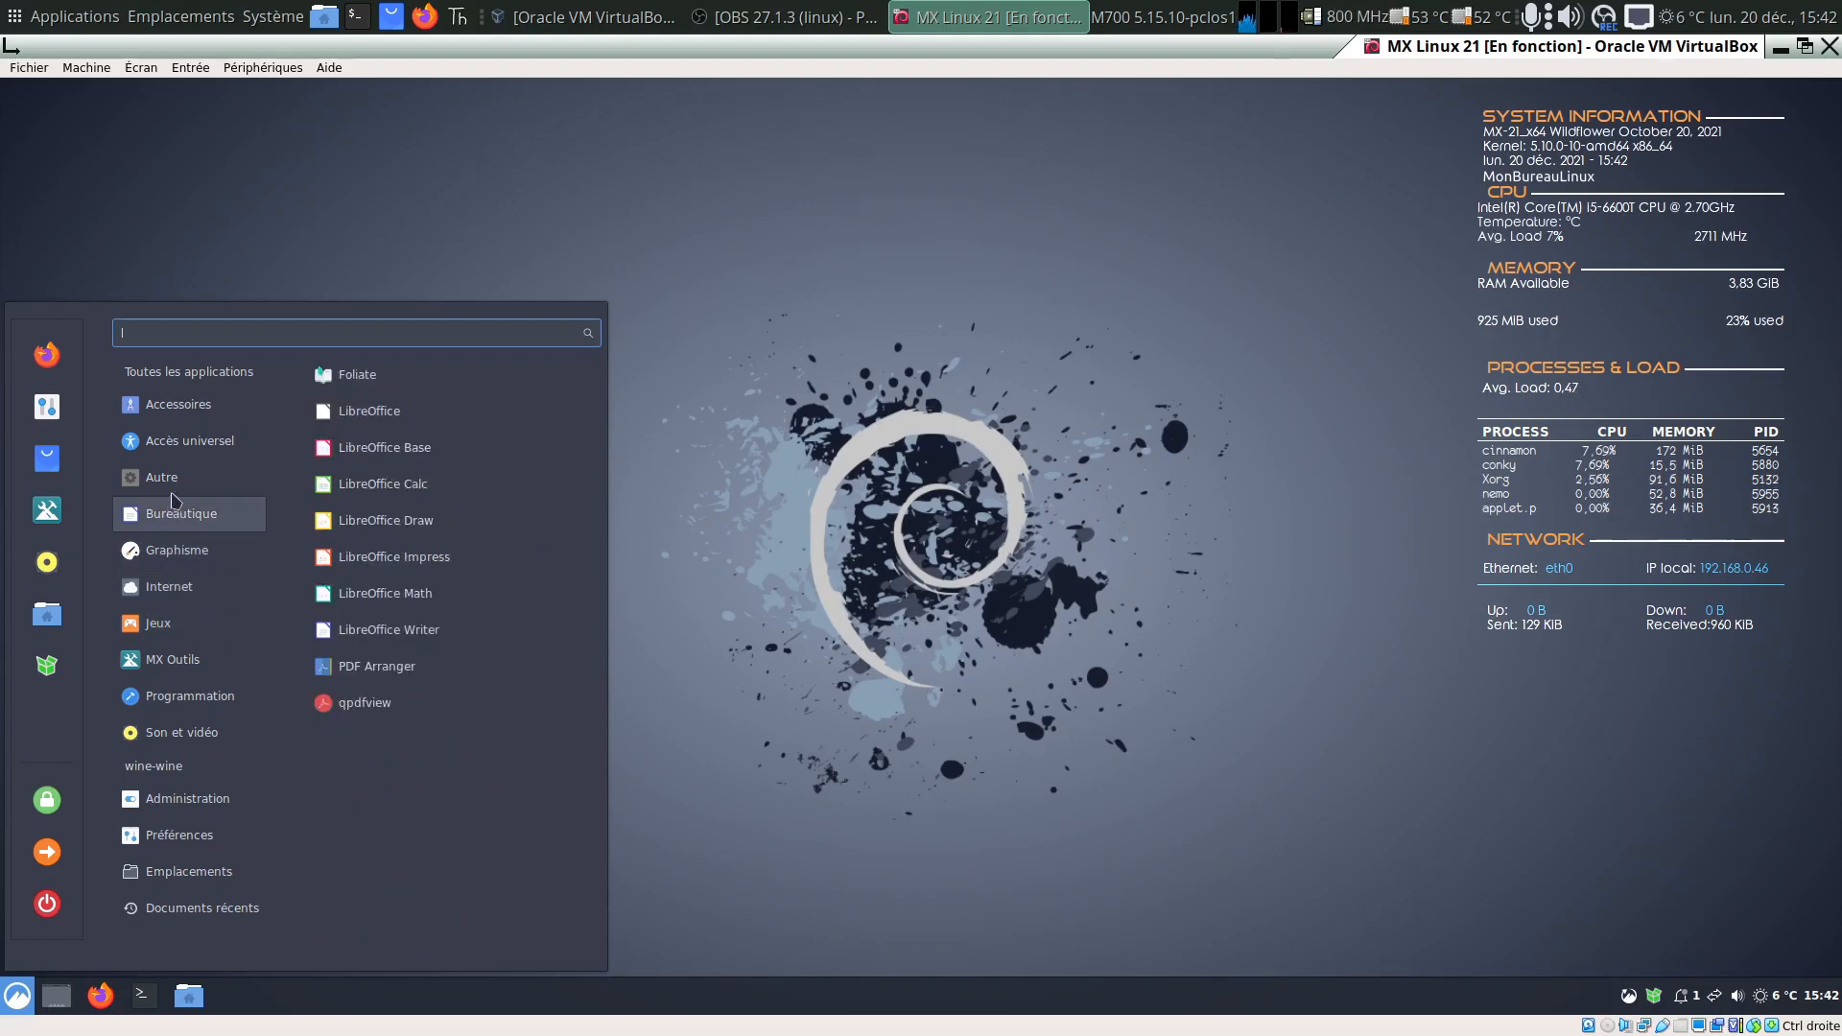
pyautogui.moveTo(205, 440)
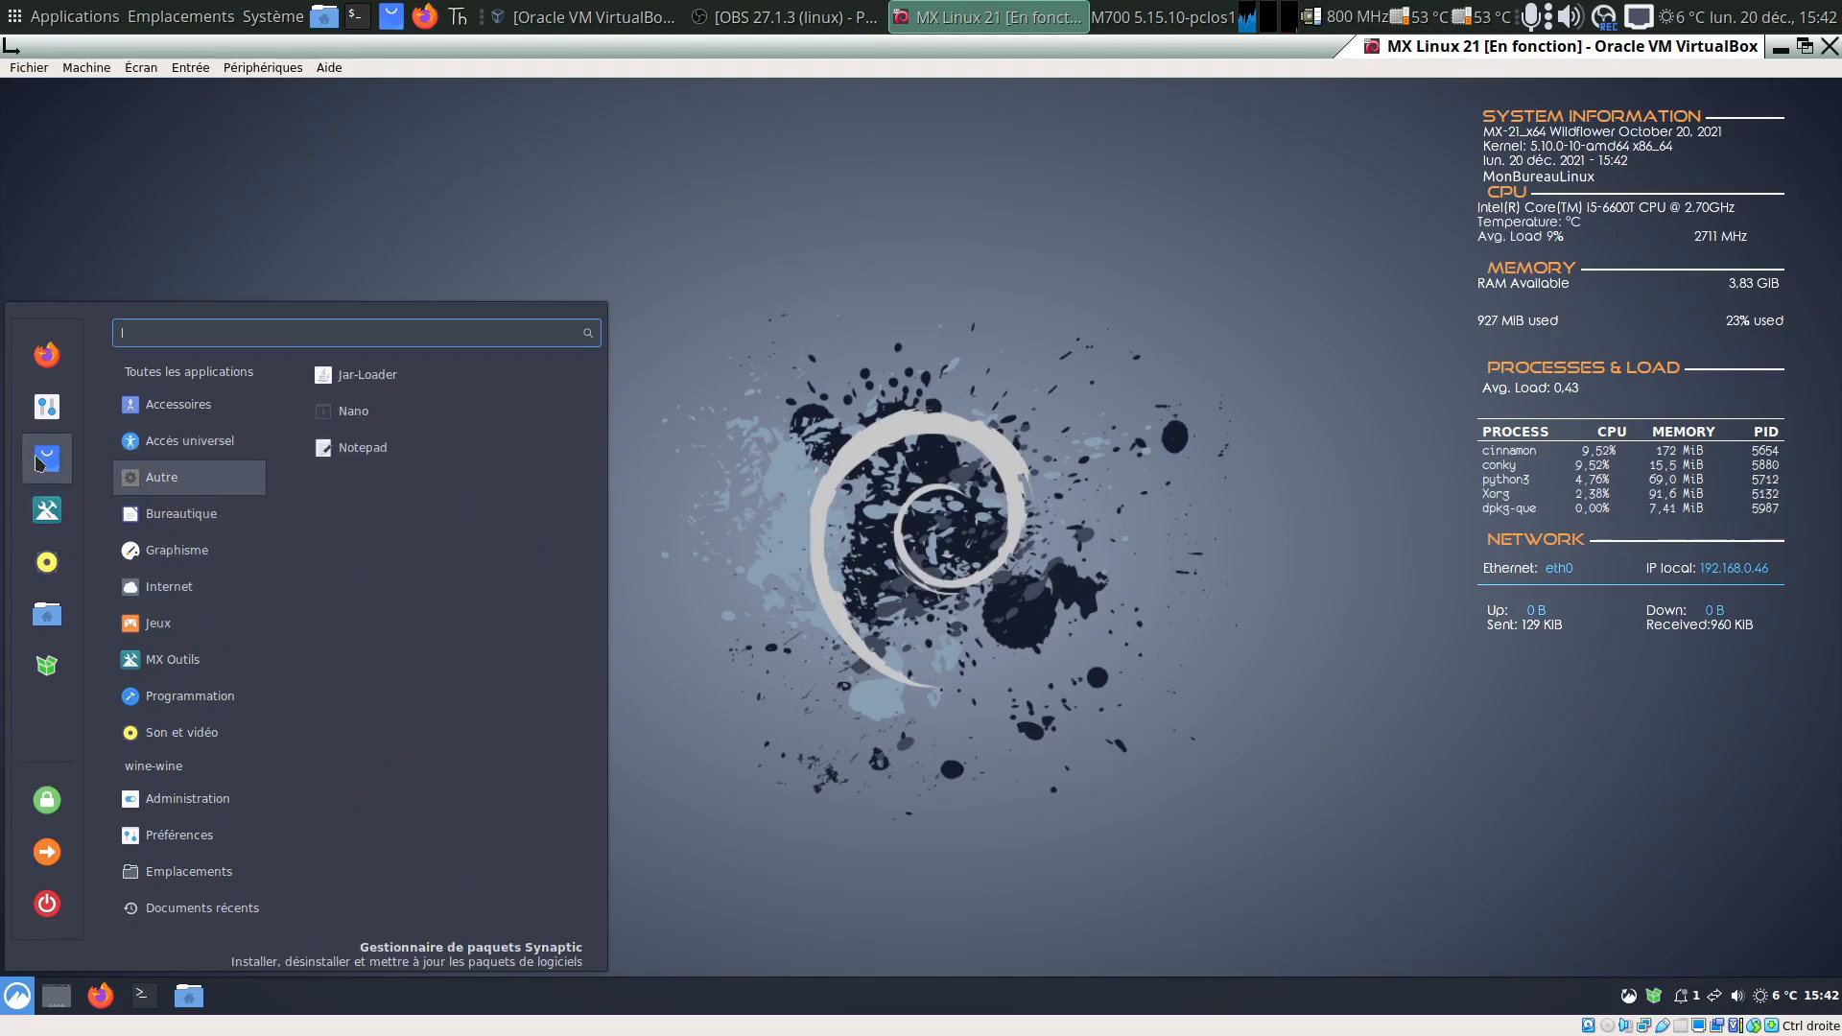
# - Launch the Synaptic package manager, authenticating with the account password
pyautogui.click(48, 459)
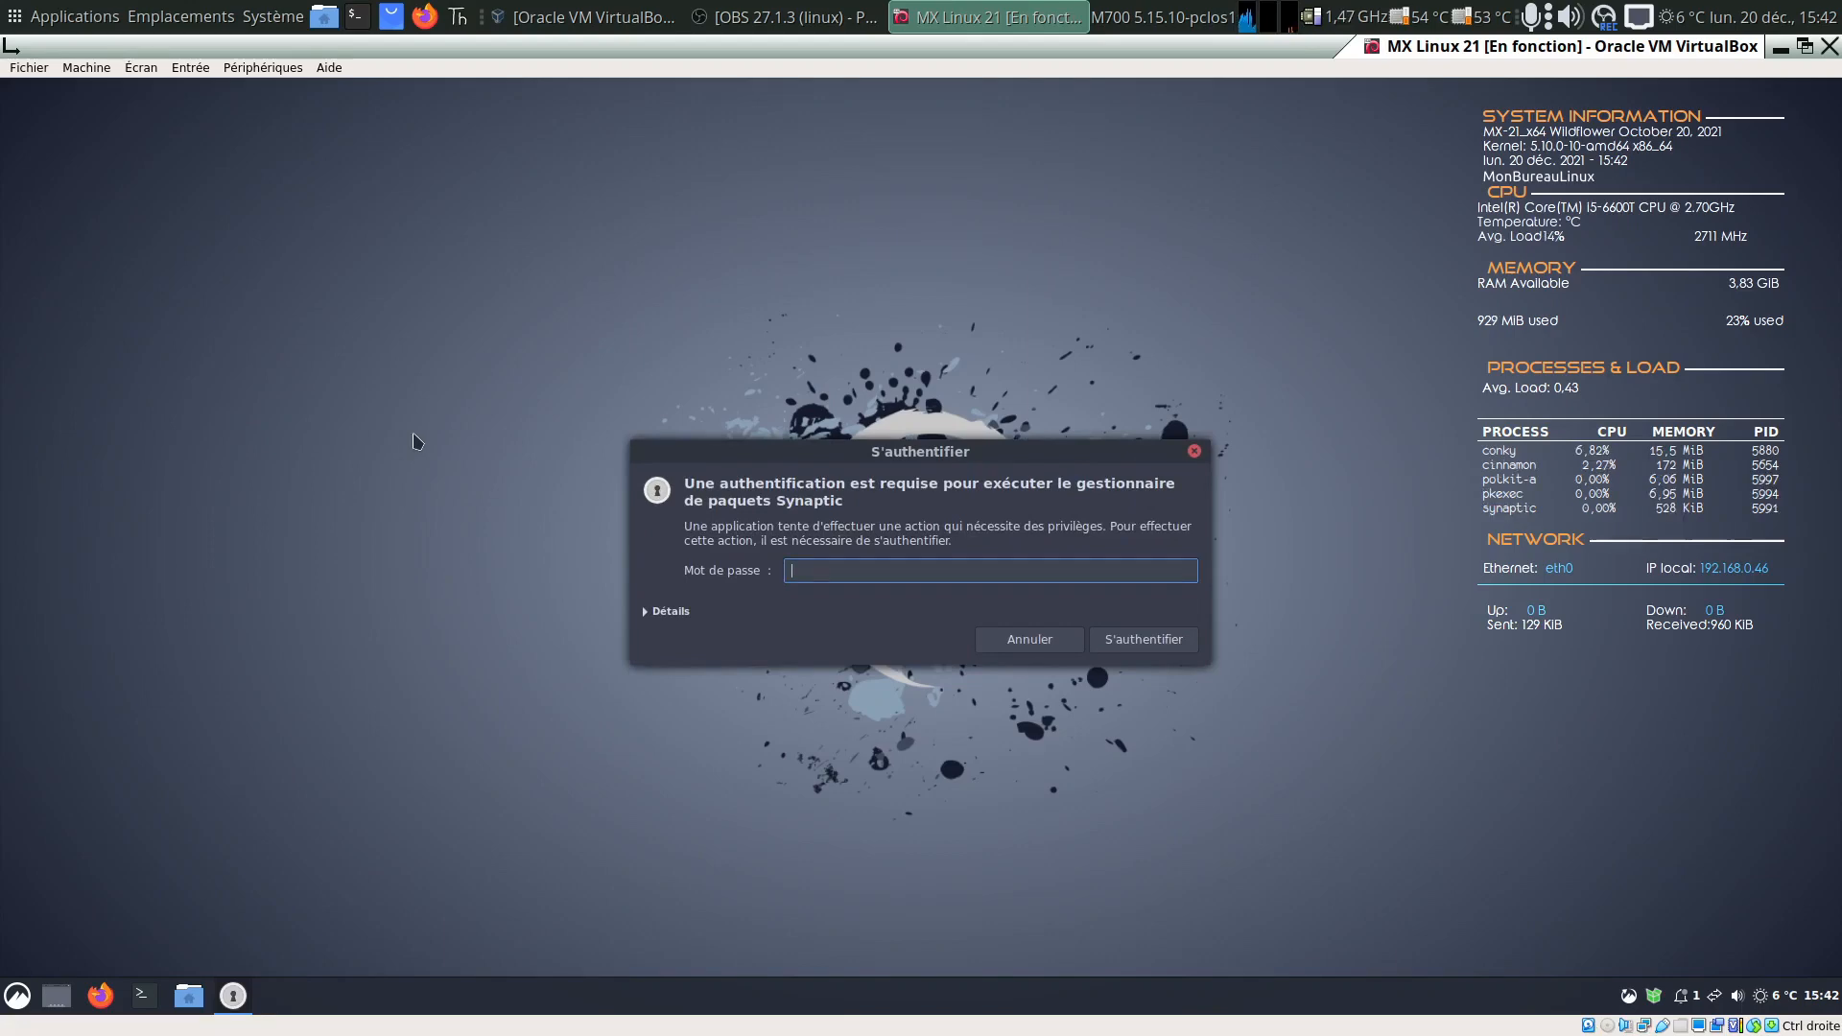
pyautogui.write('••••')
pyautogui.press('Return')
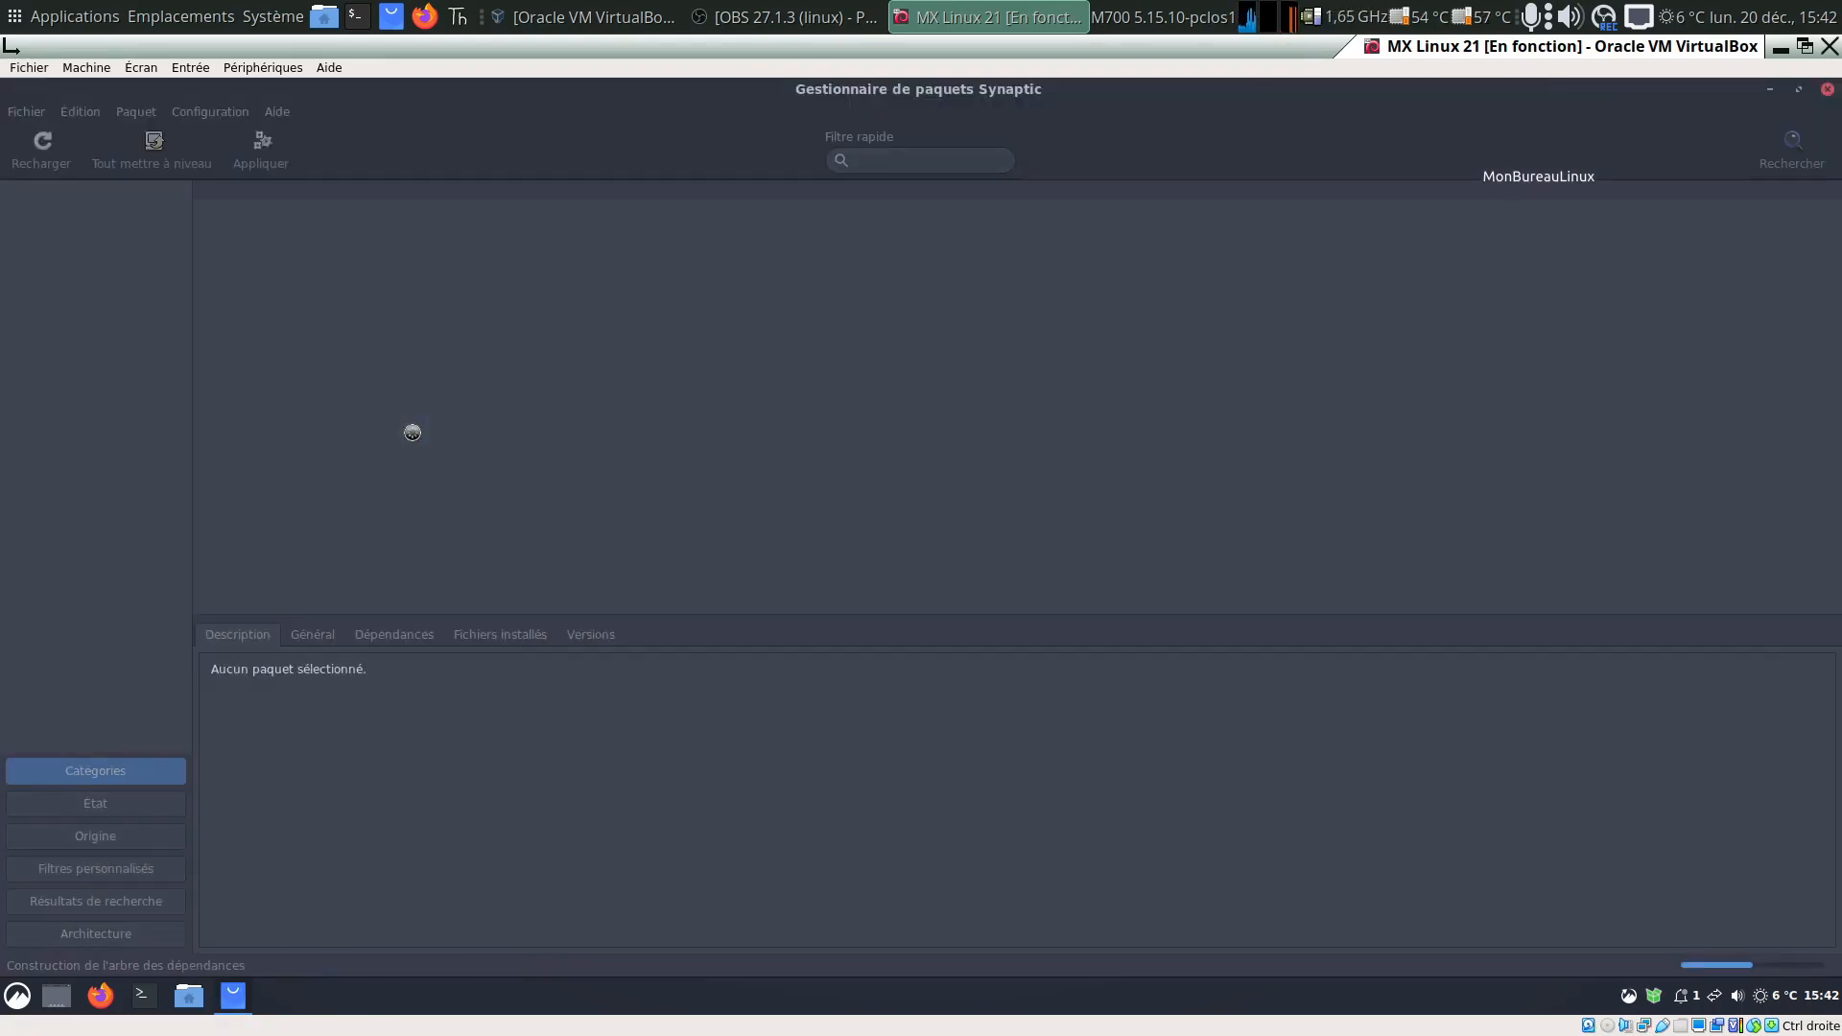
# - Open the package operations history and examine the November 2021 log entry dated 11/11/2021 18:14
pyautogui.click(26, 112)
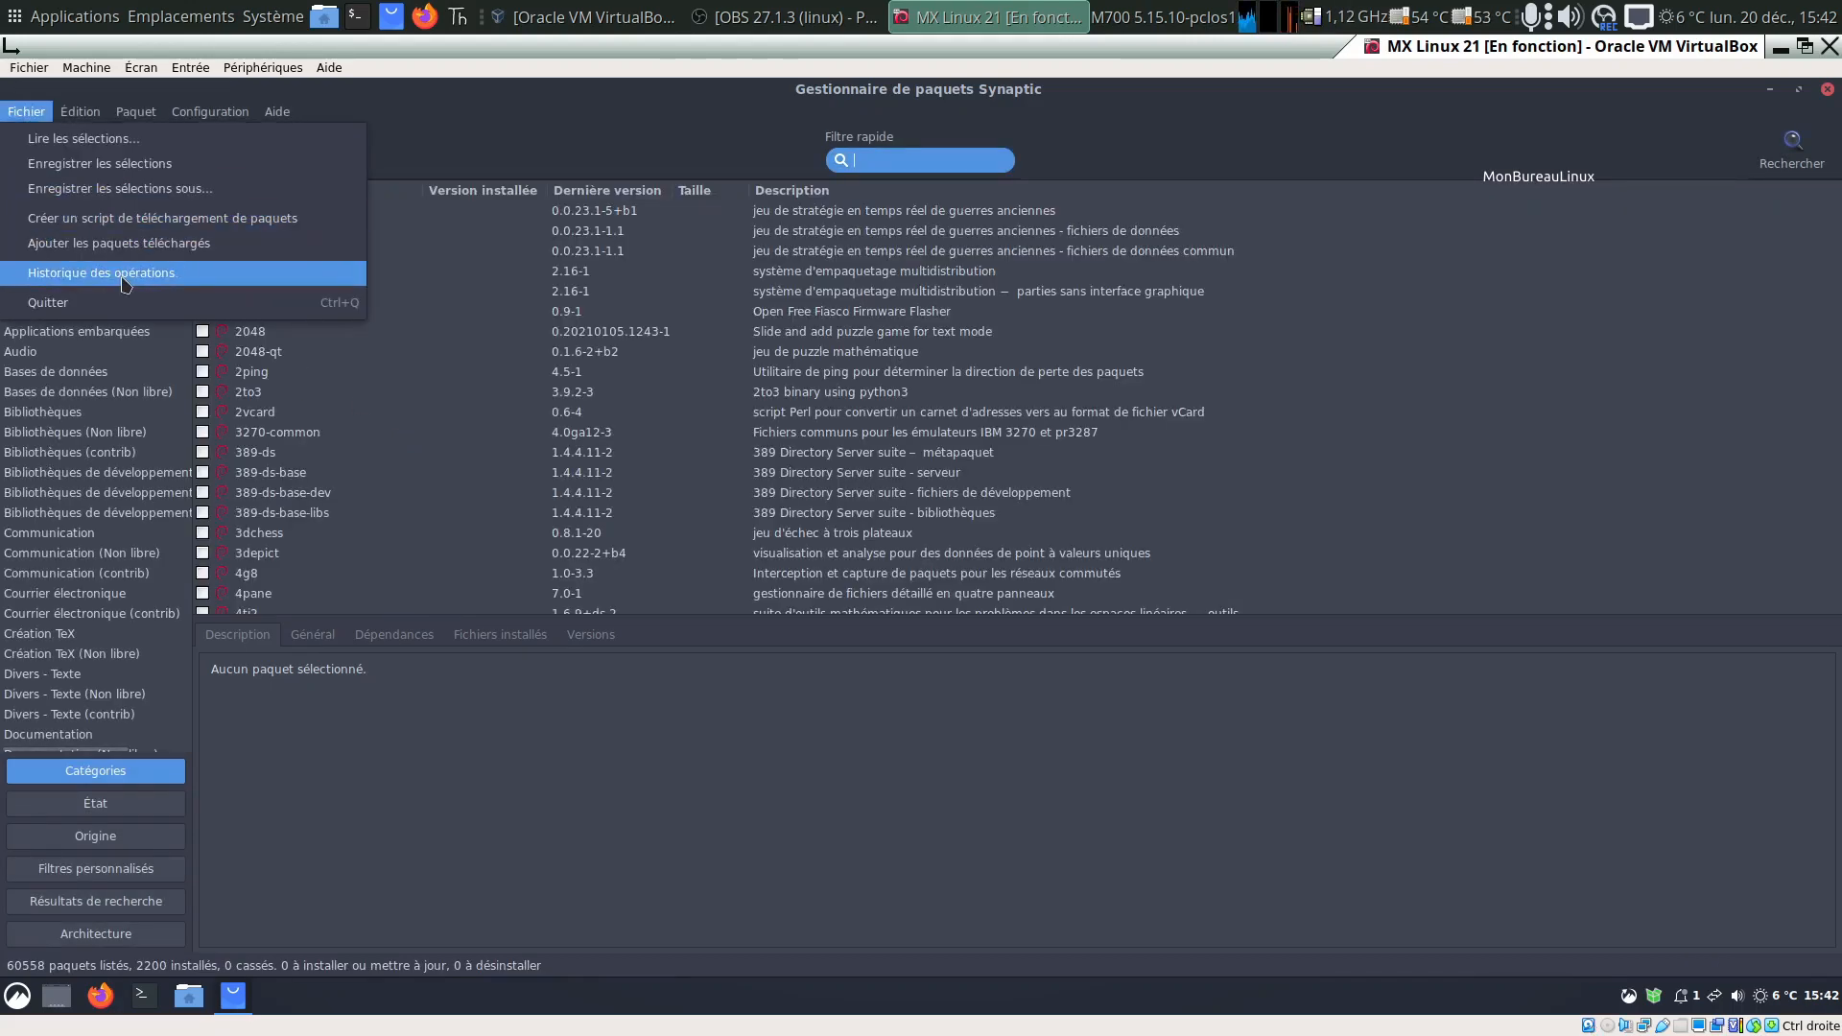
pyautogui.click(119, 275)
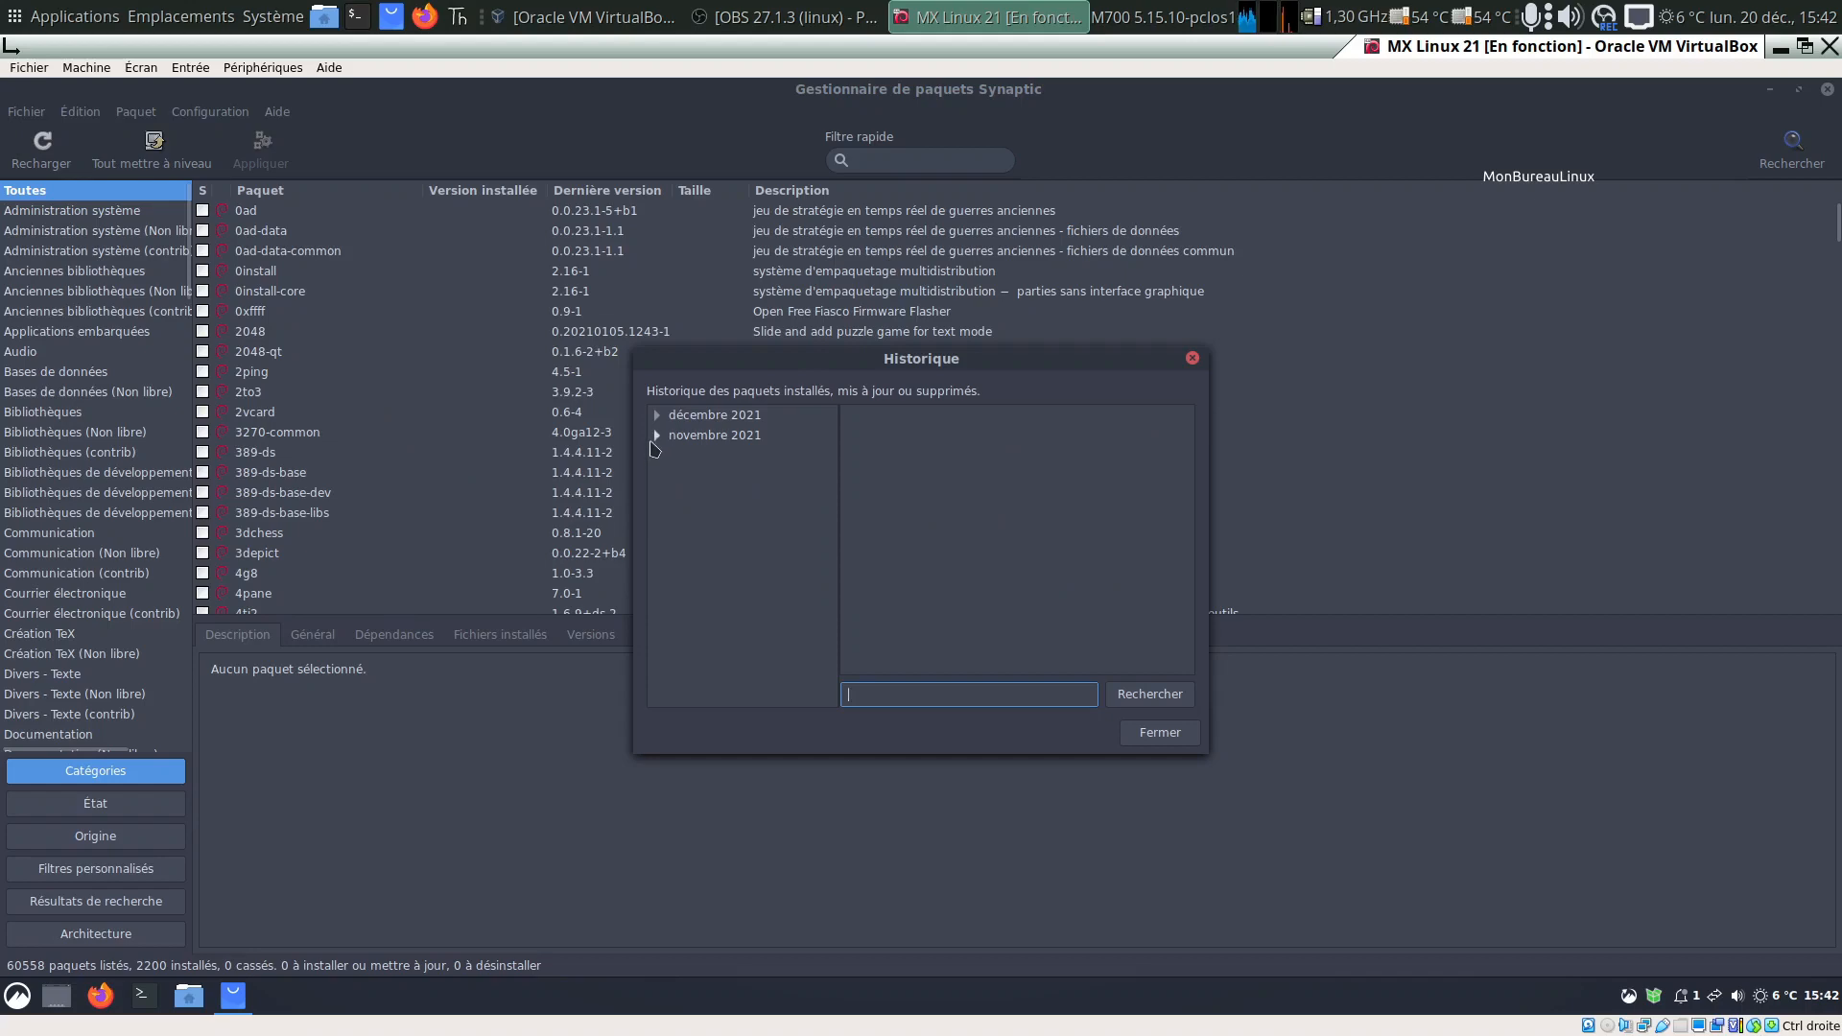
pyautogui.click(657, 435)
pyautogui.click(713, 497)
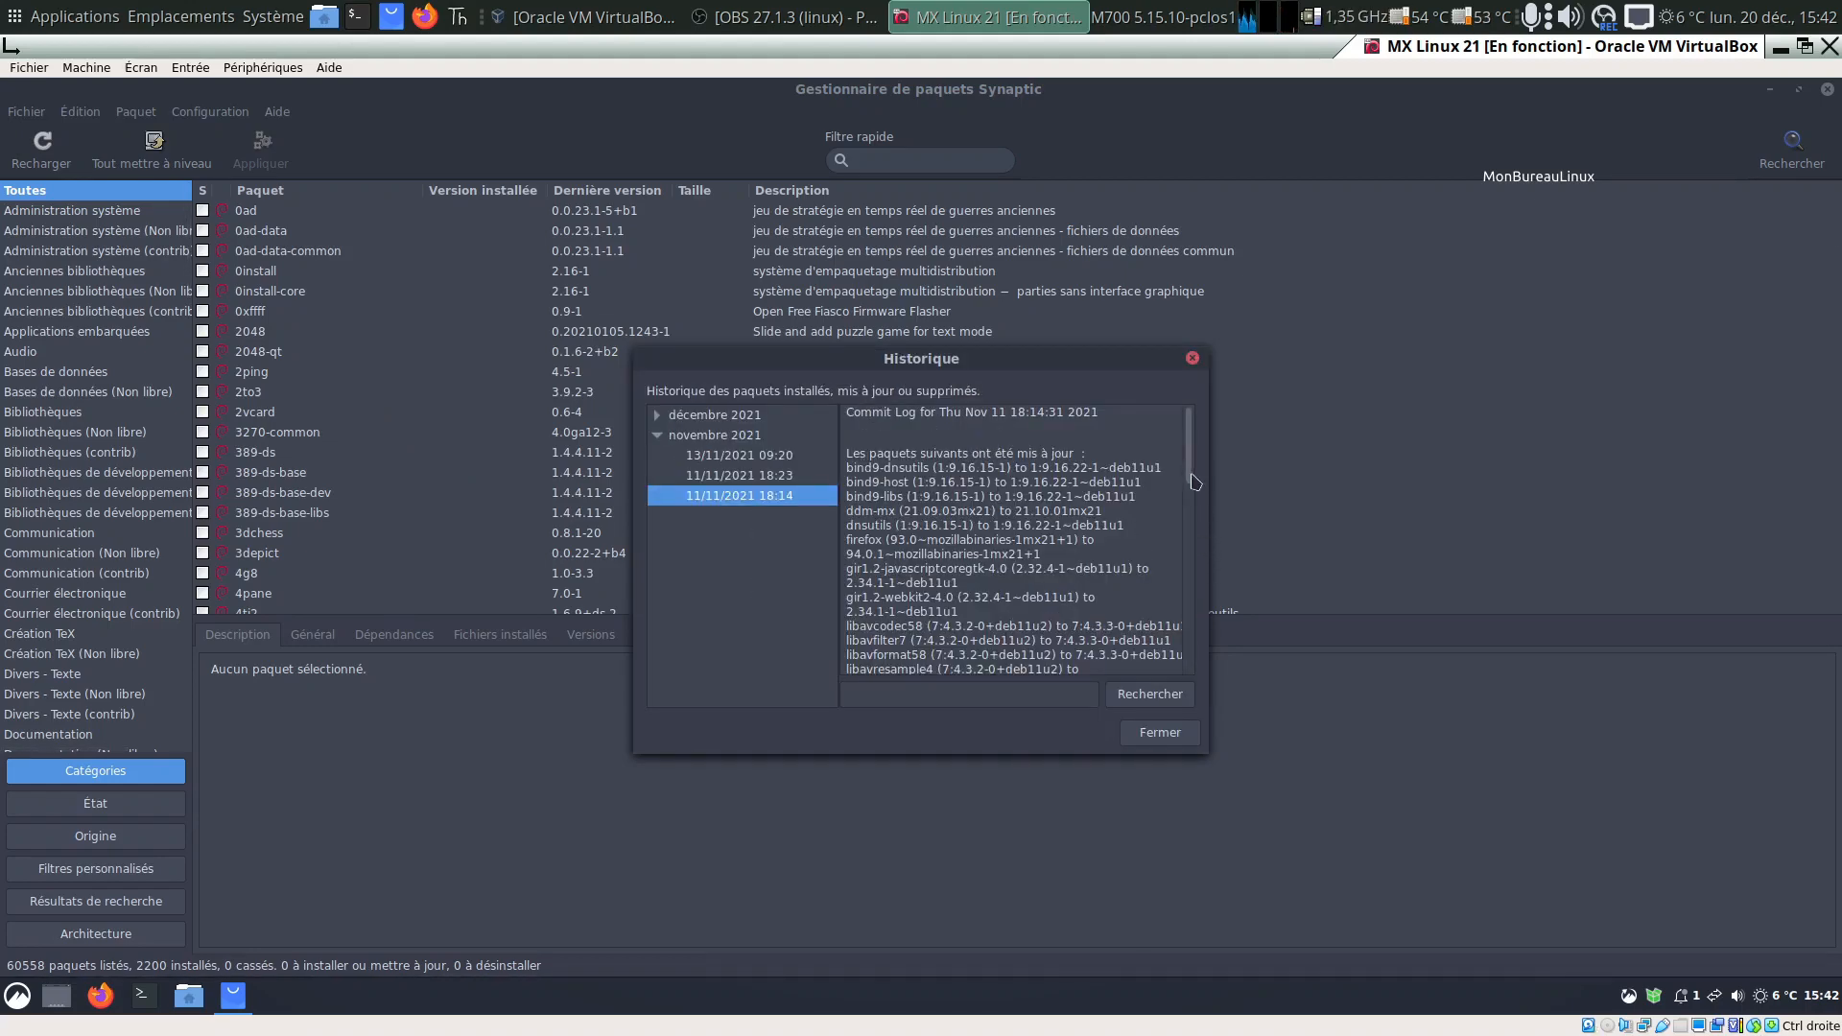
pyautogui.scroll(-10, 1195, 481)
# - Examine the installed packages in the 11/11/2021 18:23 history entry, then close the history and Synaptic
pyautogui.click(715, 477)
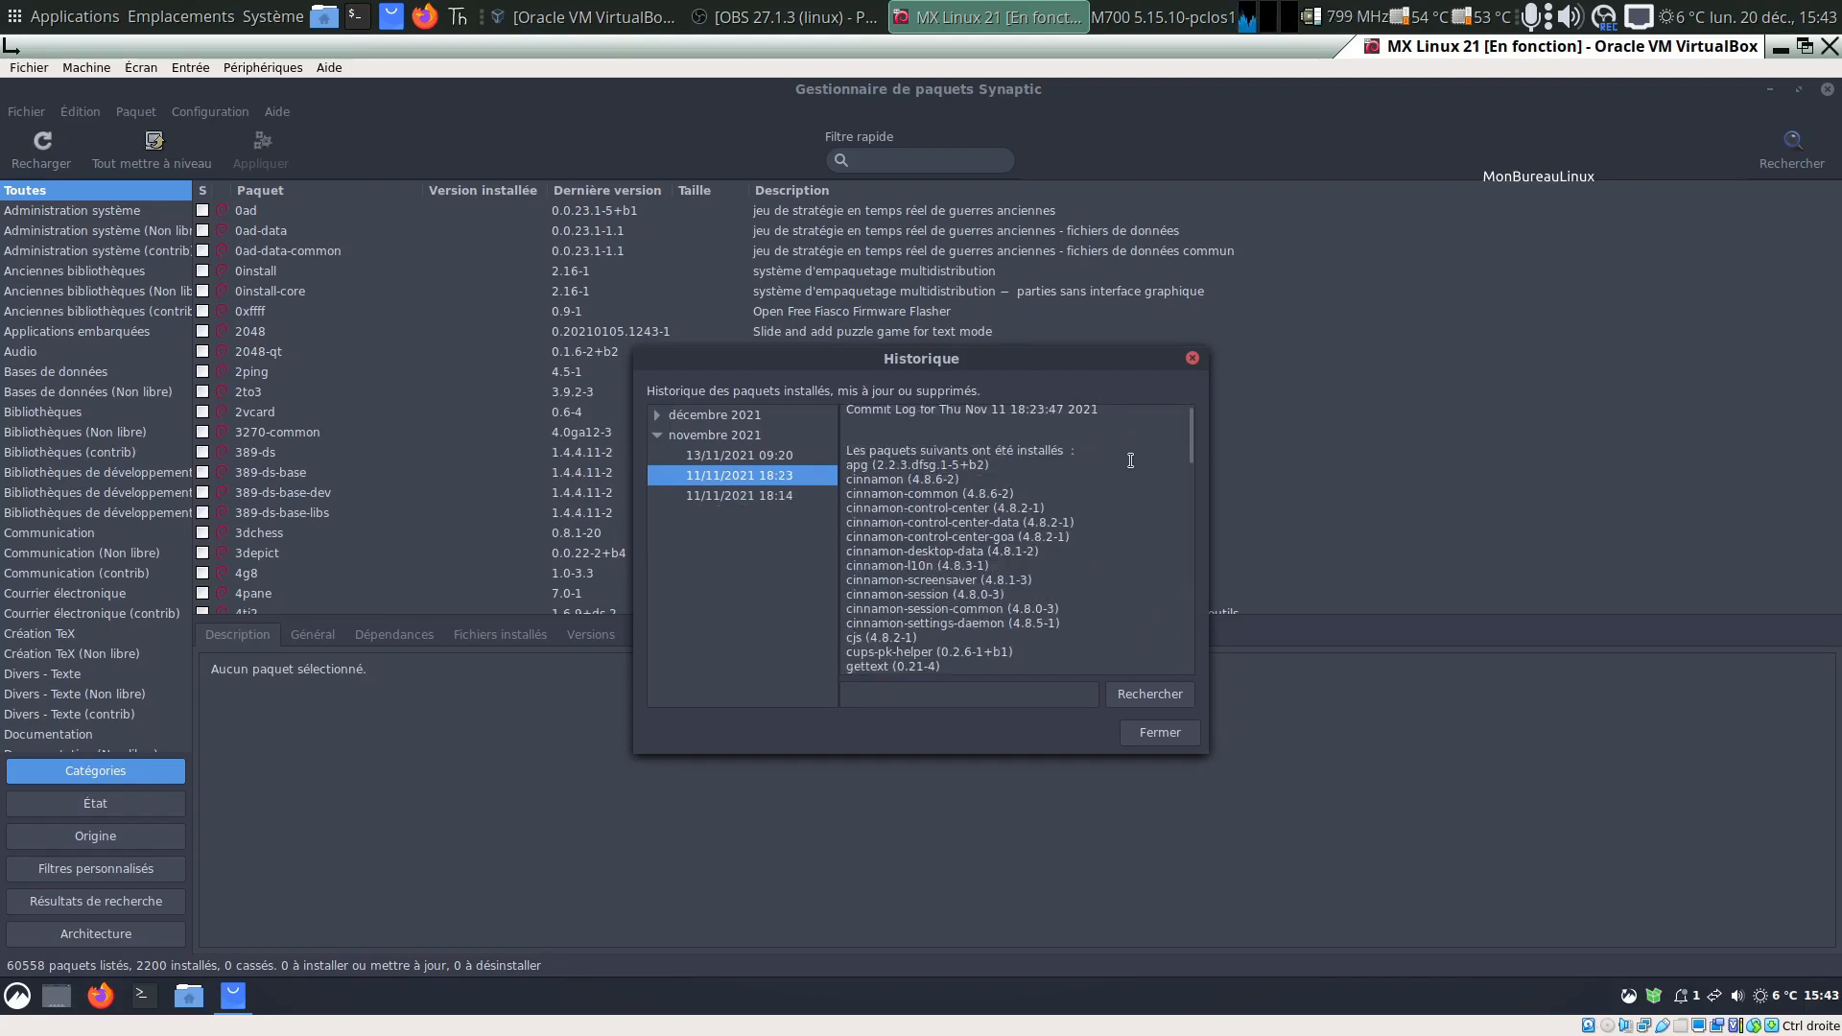
pyautogui.moveTo(1188, 450); pyautogui.dragTo(1186, 534)
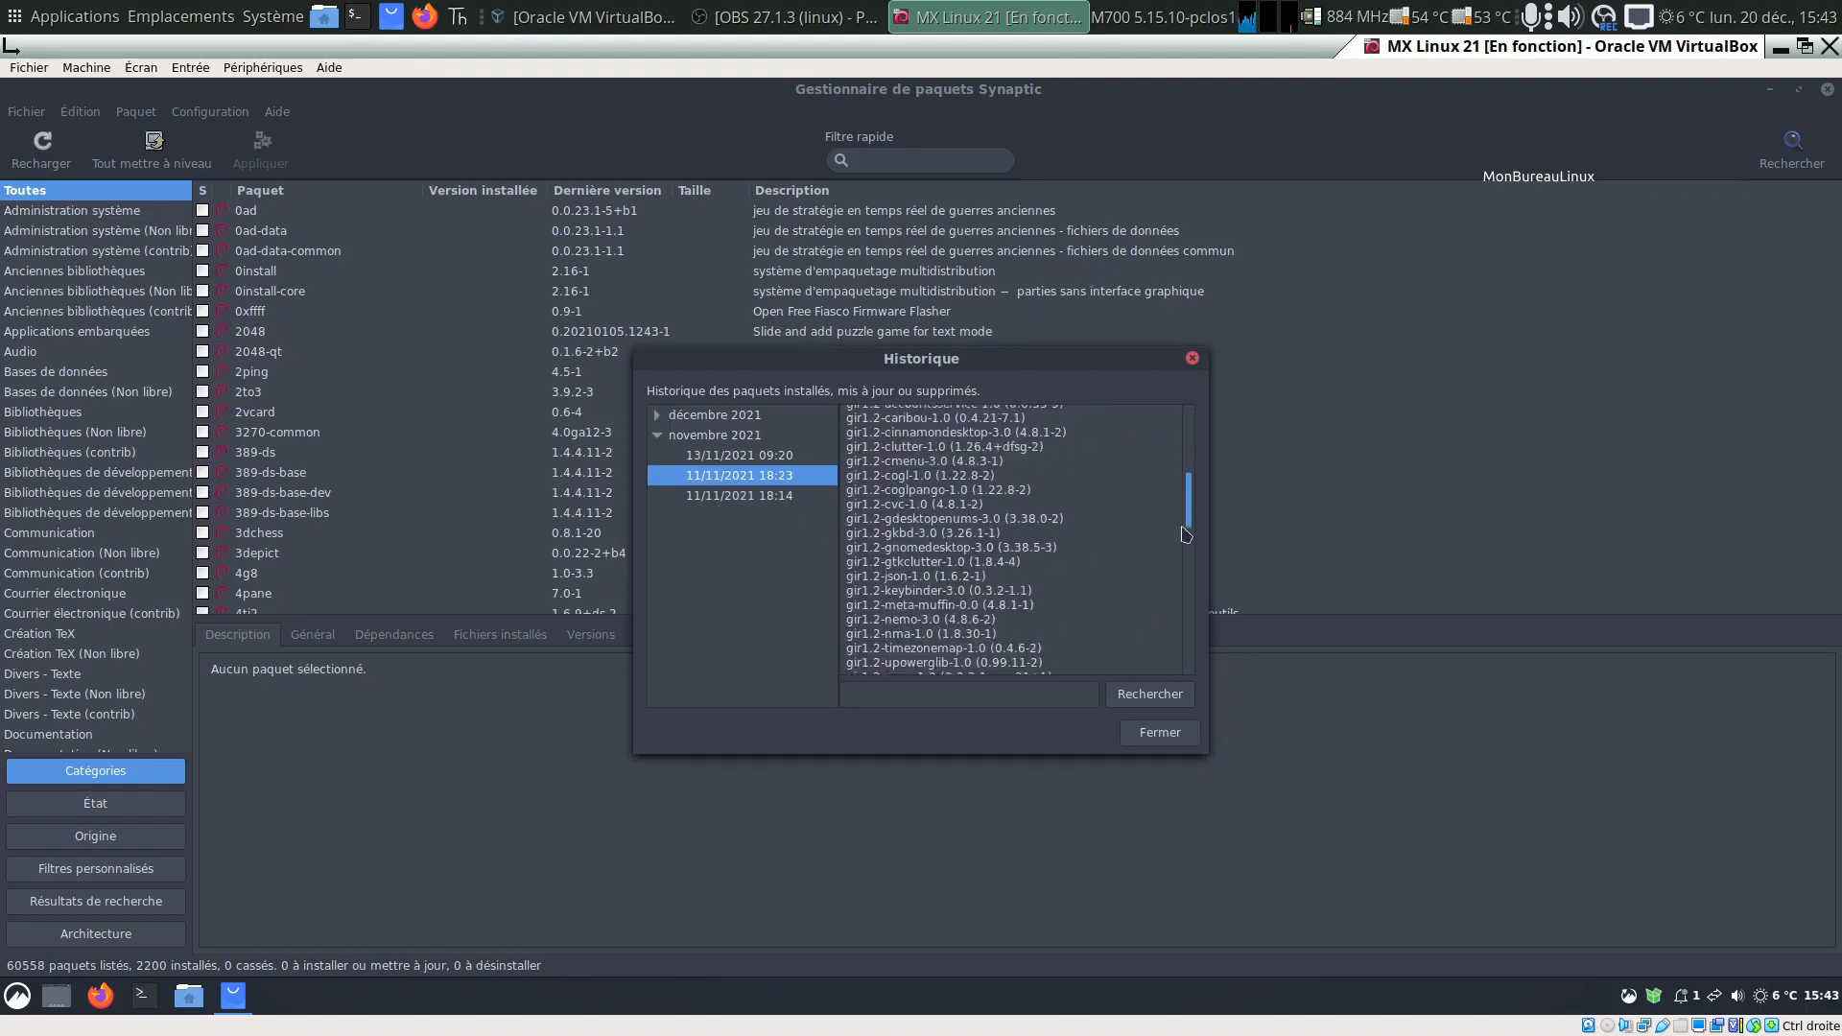
pyautogui.scroll(10, 1187, 534)
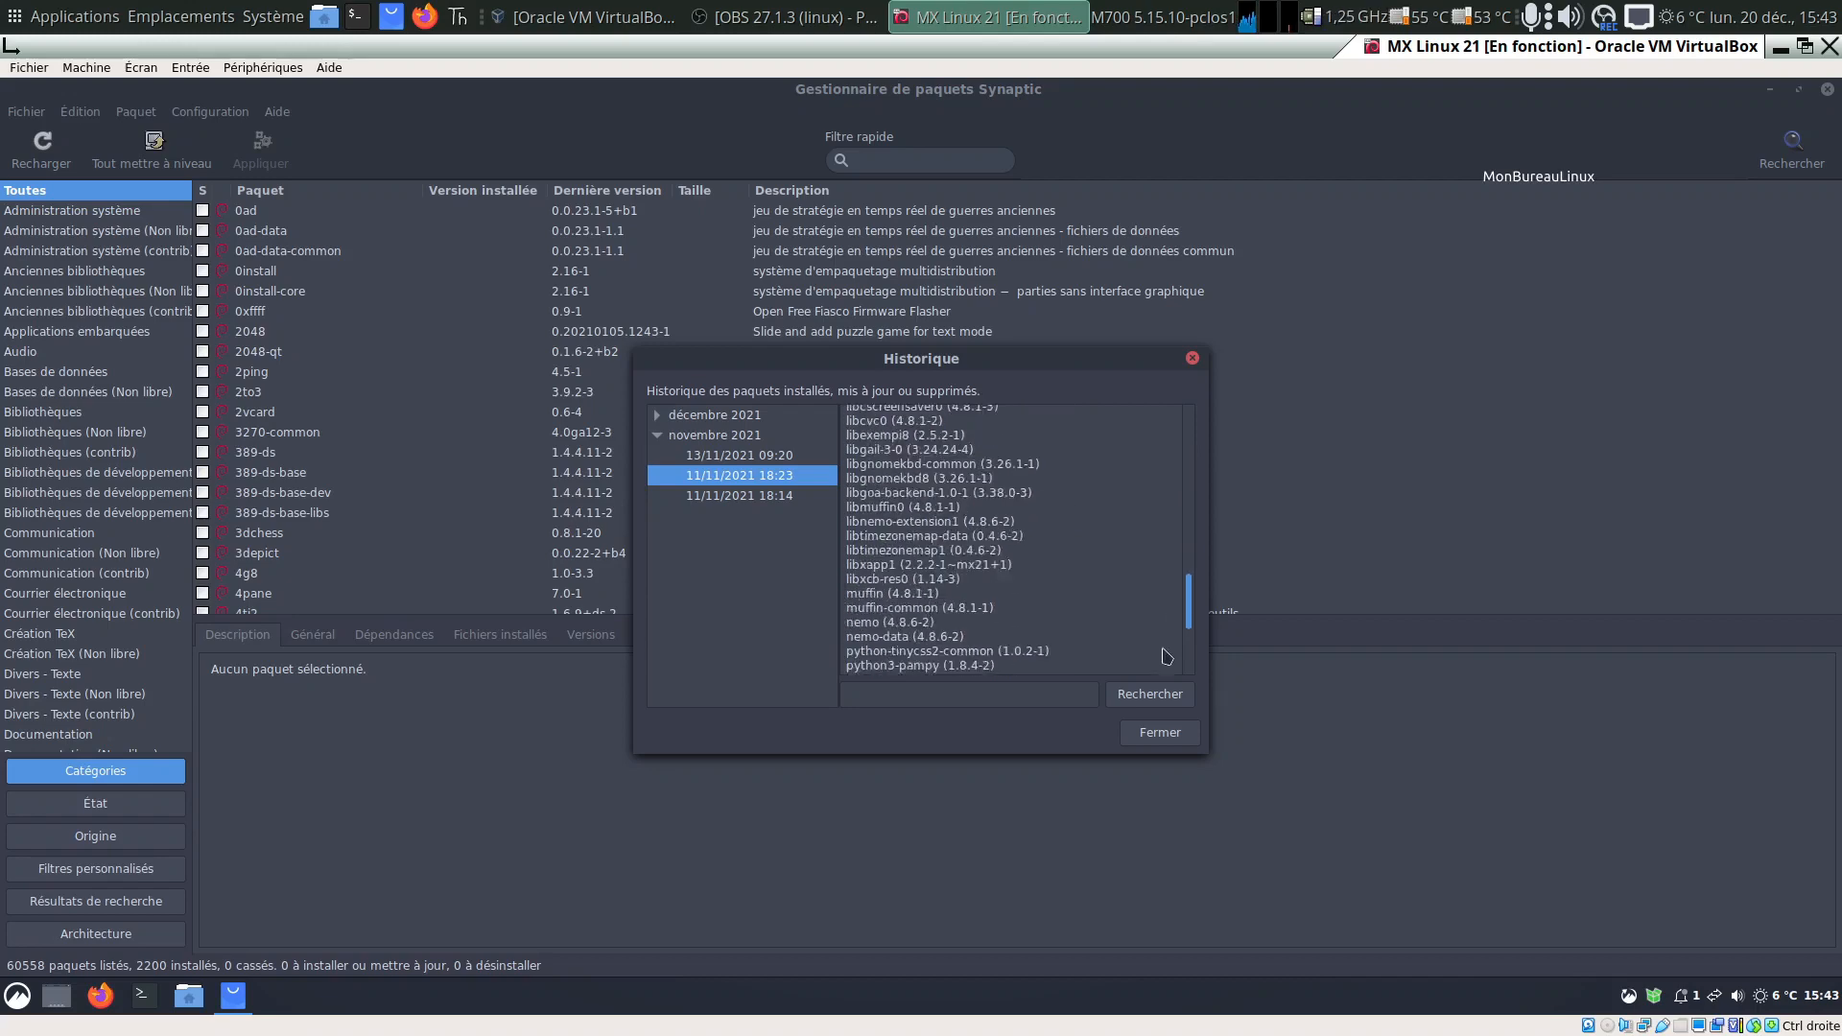
pyautogui.click(1175, 740)
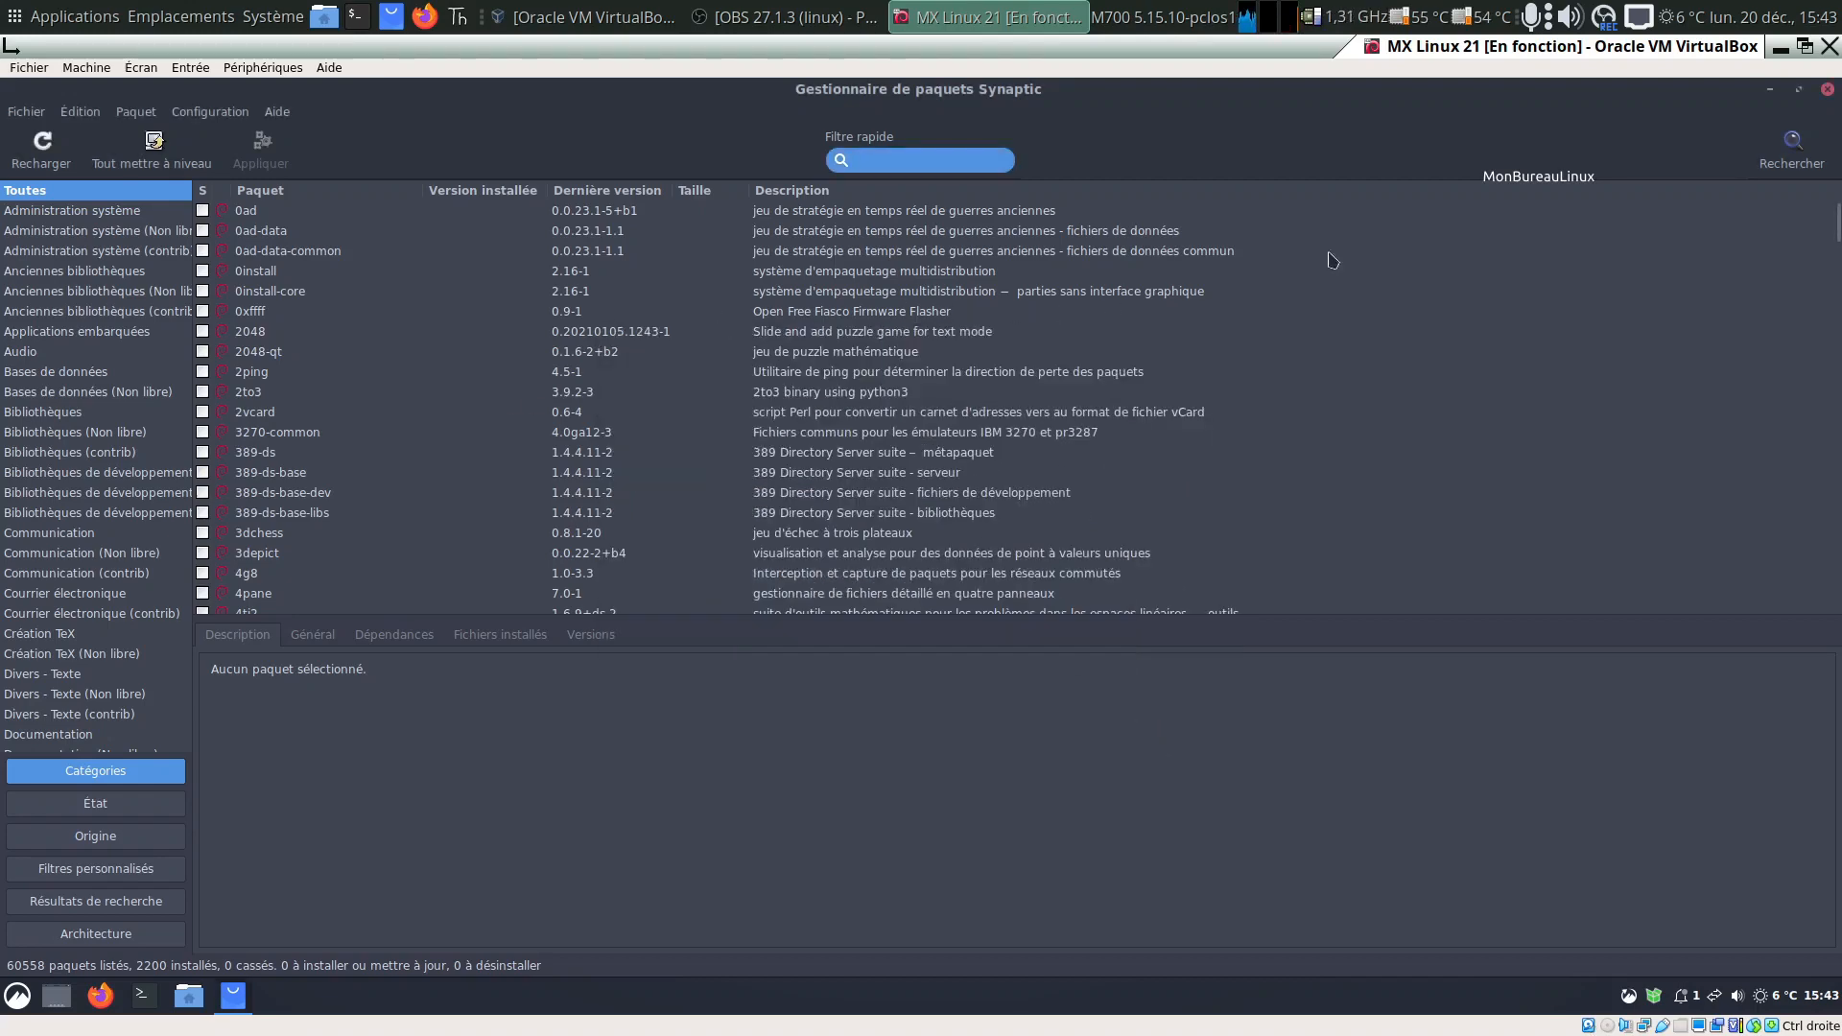
pyautogui.click(1829, 90)
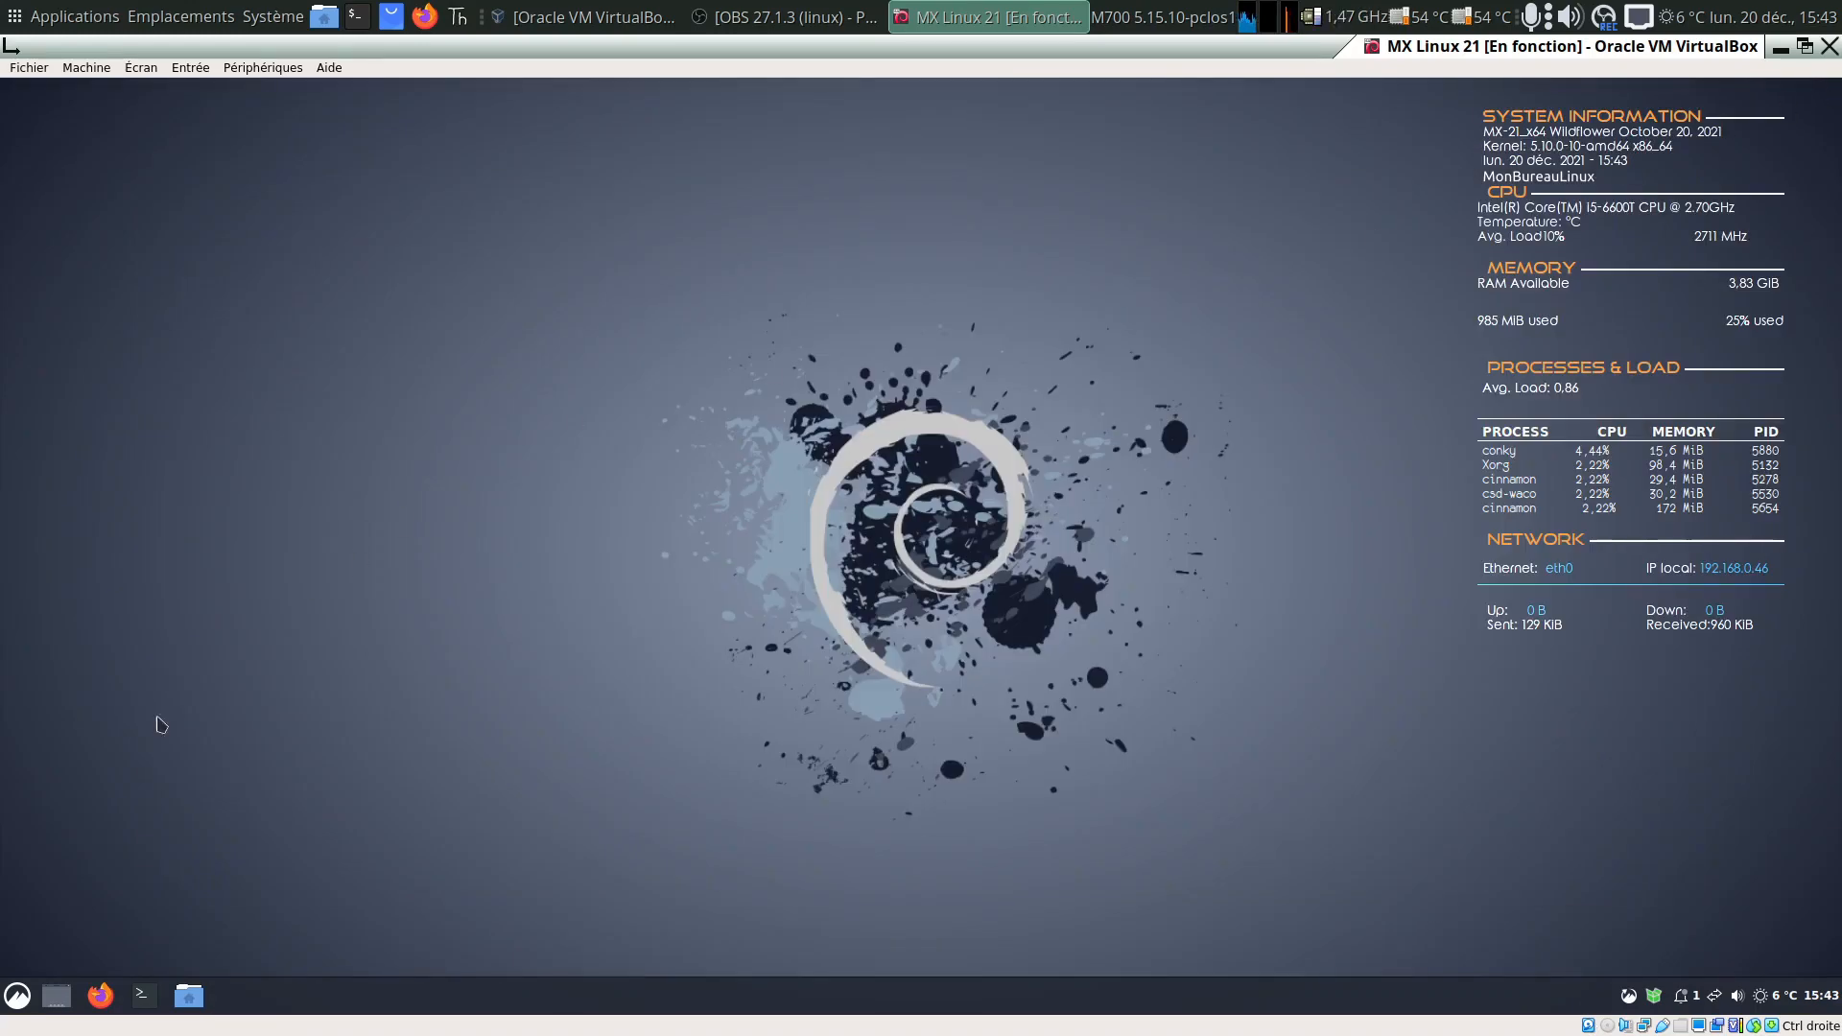
# - Relaunch Synaptic with the account password and filter the package list by "cinn"
pyautogui.click(25, 994)
pyautogui.click(53, 469)
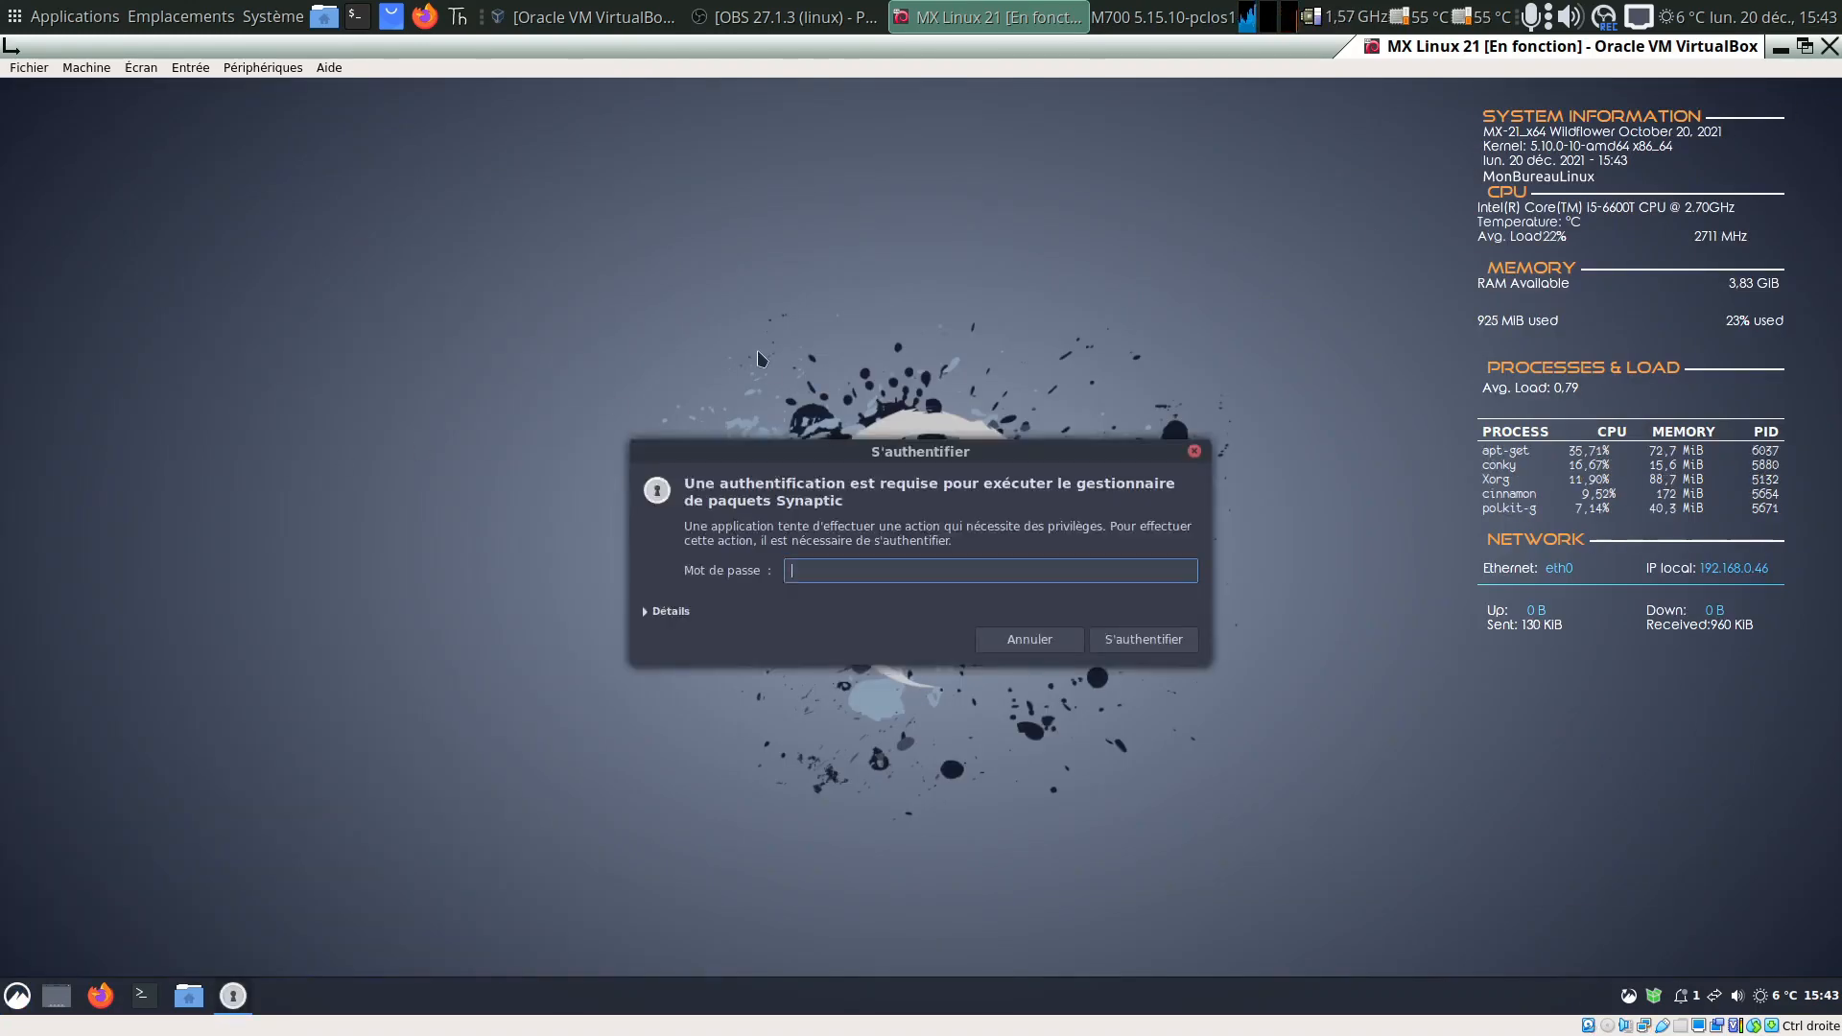
pyautogui.write('••••')
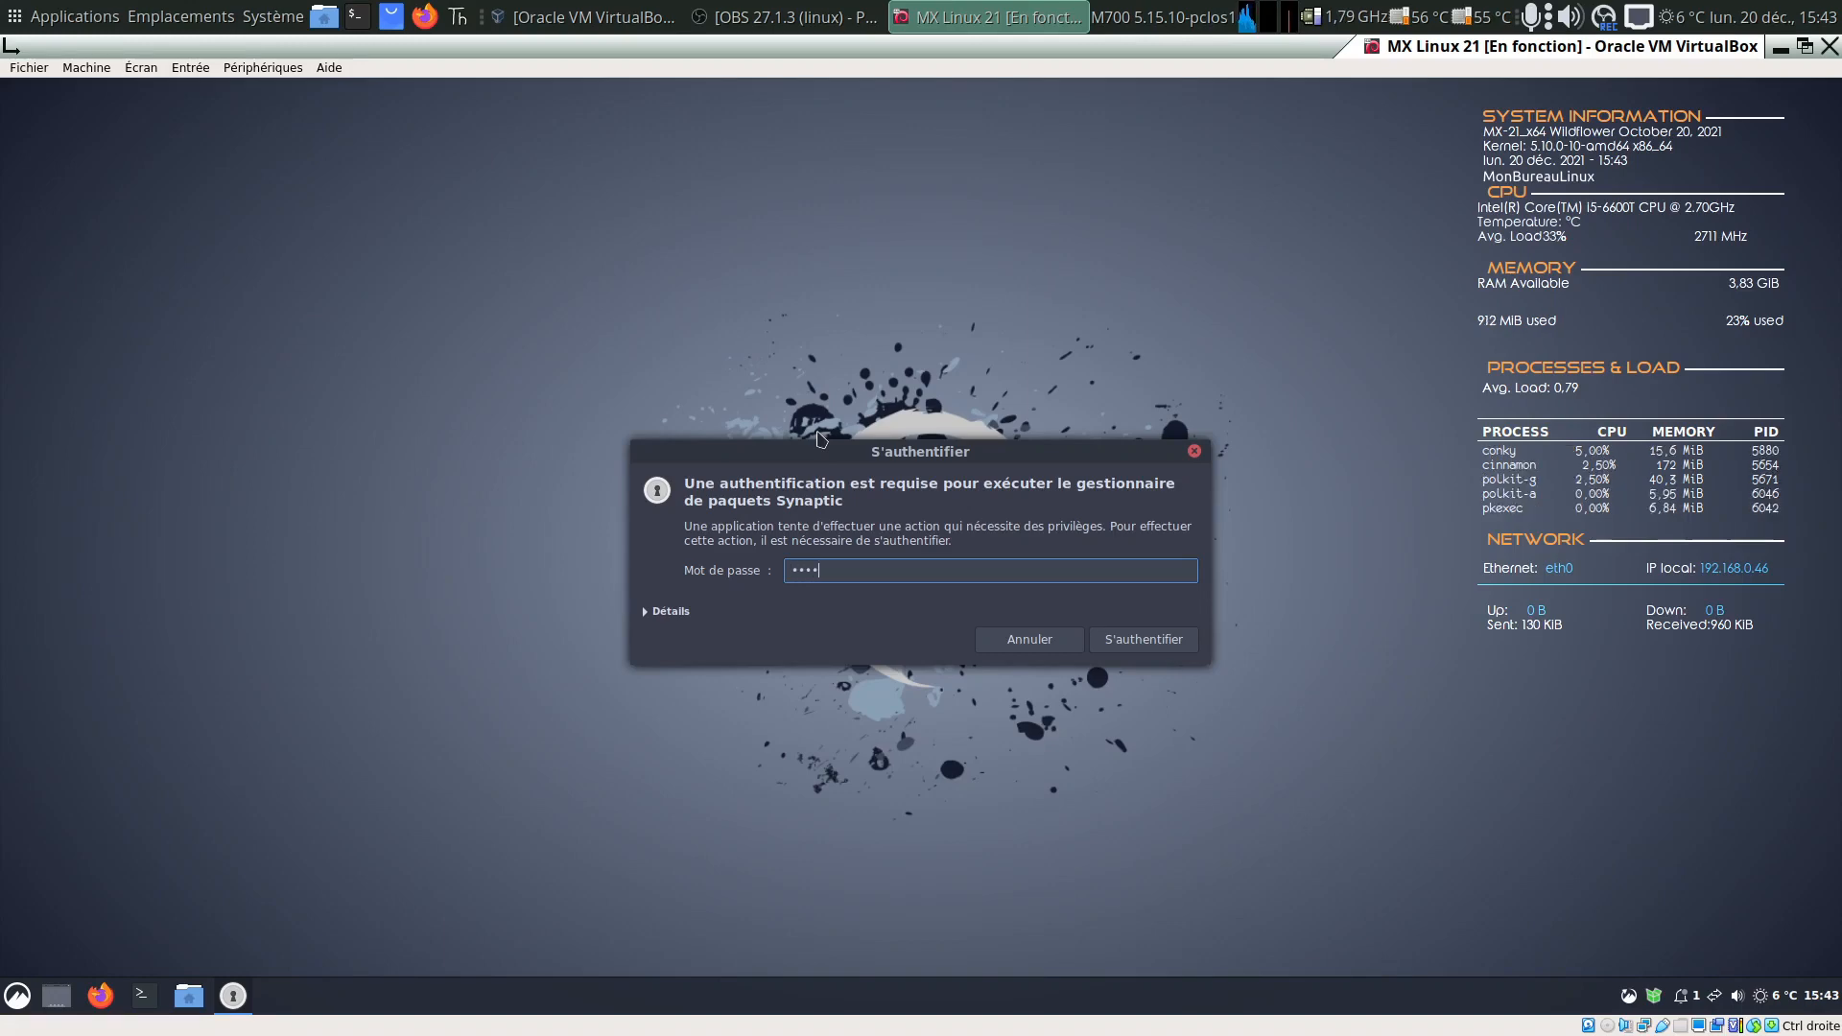
pyautogui.press('Return')
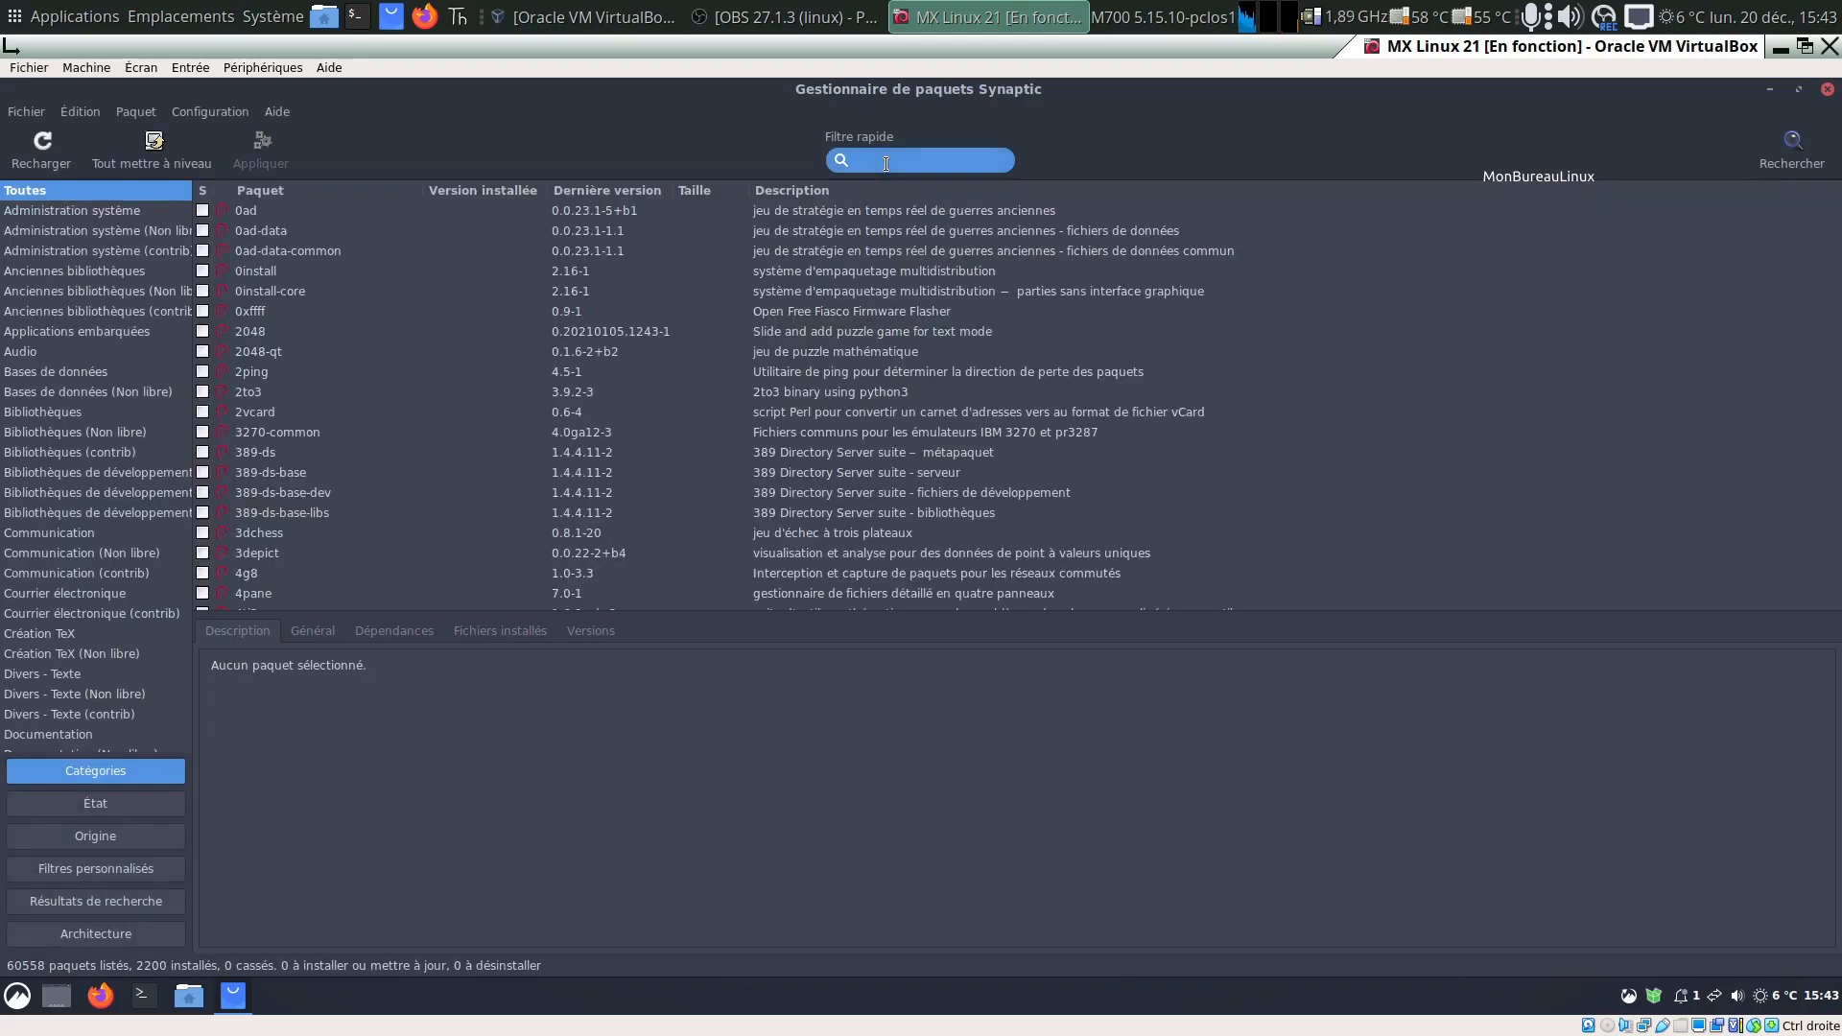
pyautogui.write('cinn')
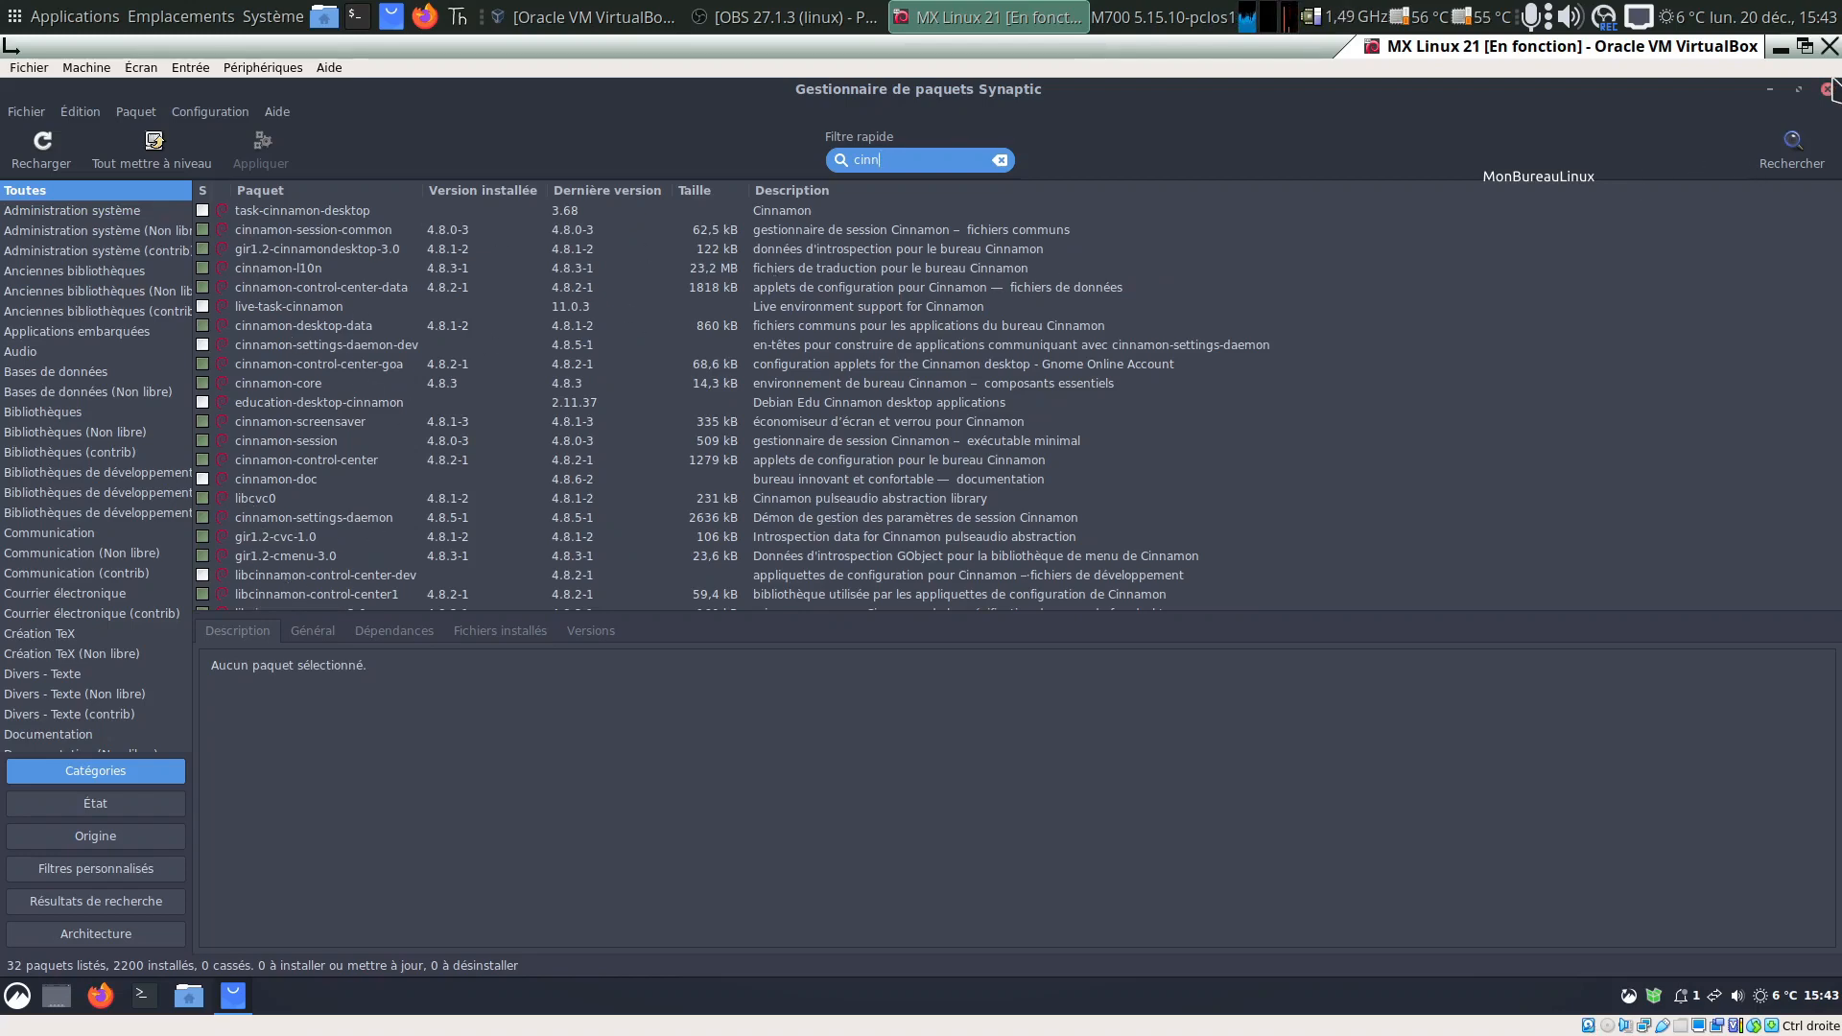
# - Close Synaptic and launch the MX package installer from MX Tools, authenticating with the account password
pyautogui.click(1827, 90)
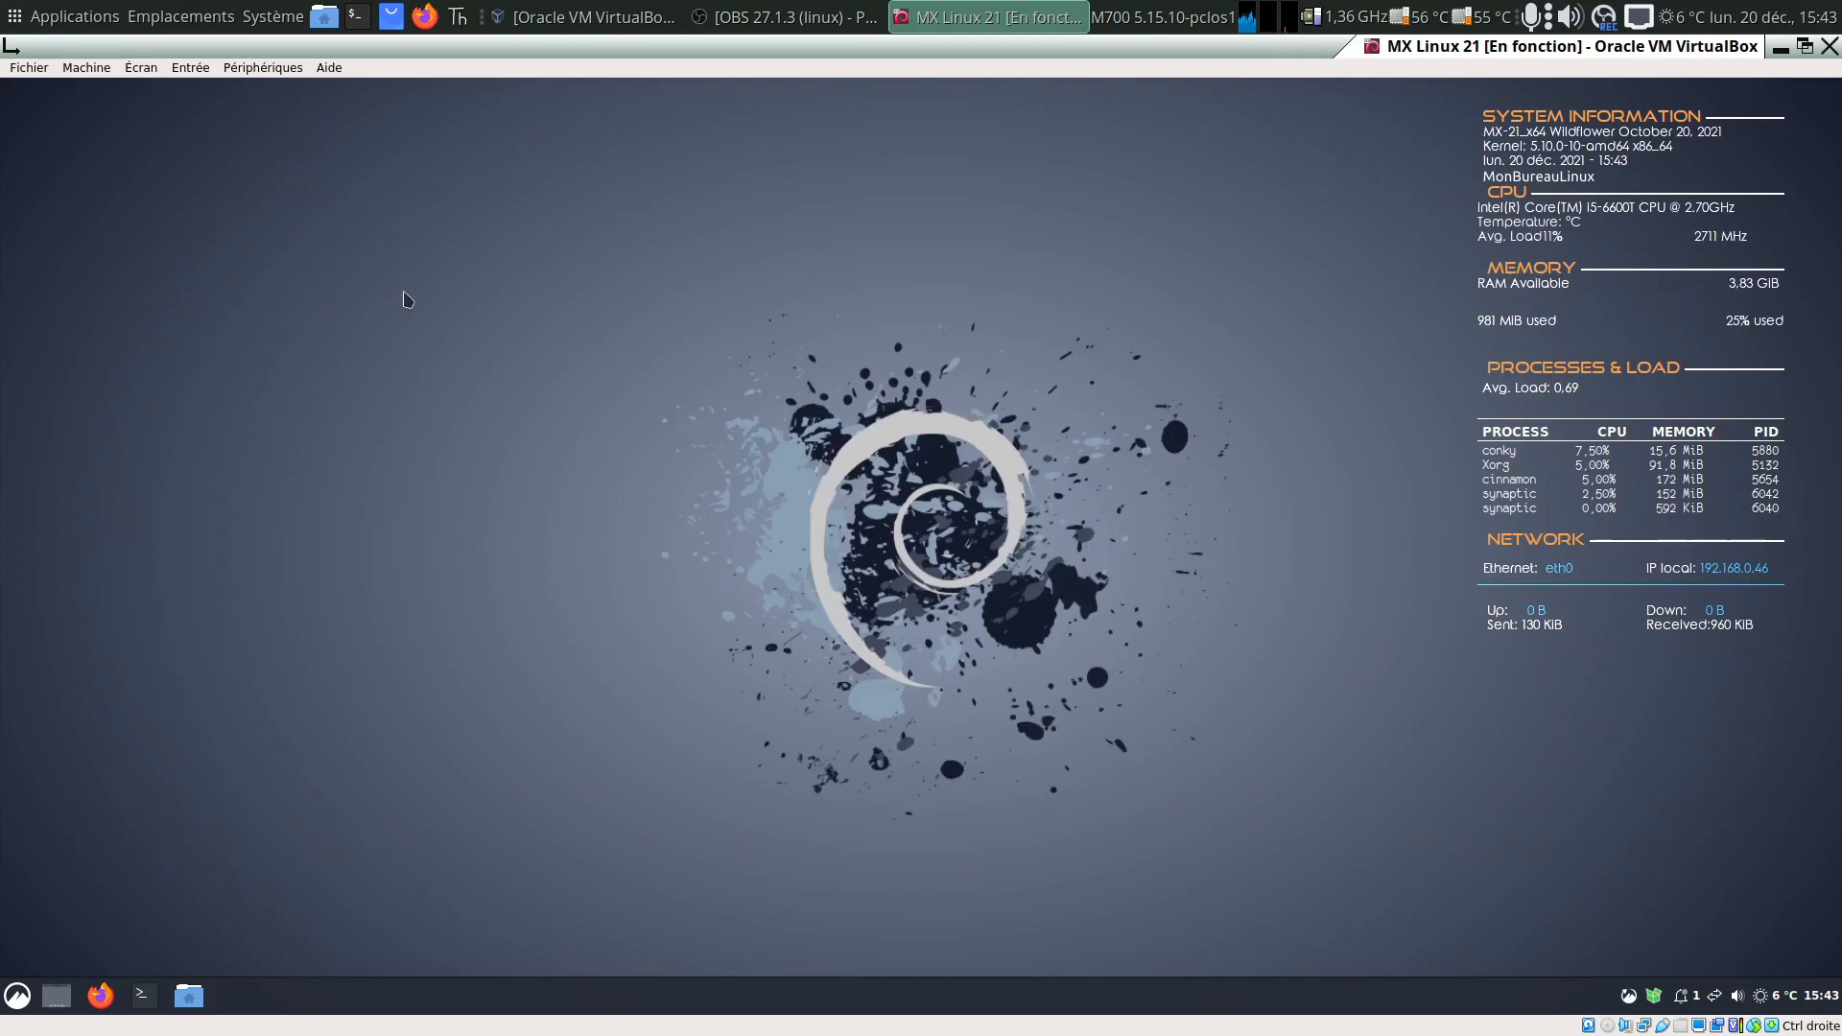
pyautogui.click(17, 995)
pyautogui.click(47, 509)
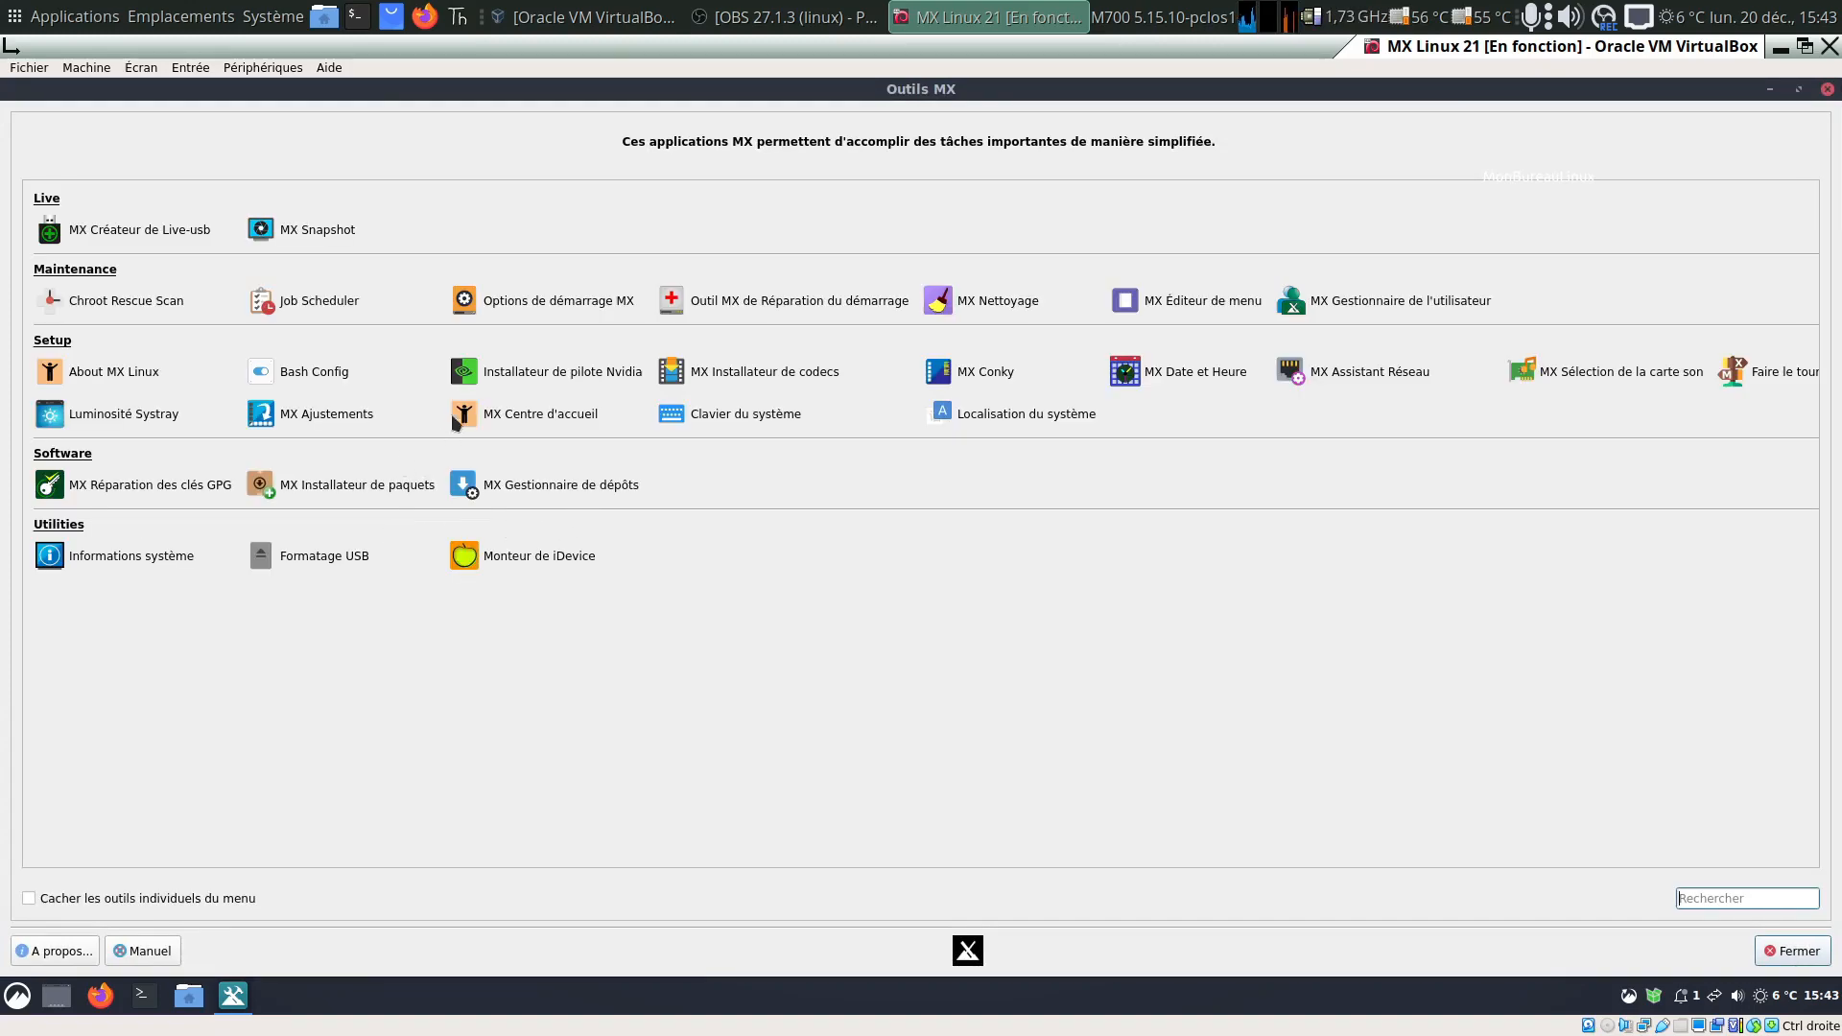
pyautogui.click(361, 491)
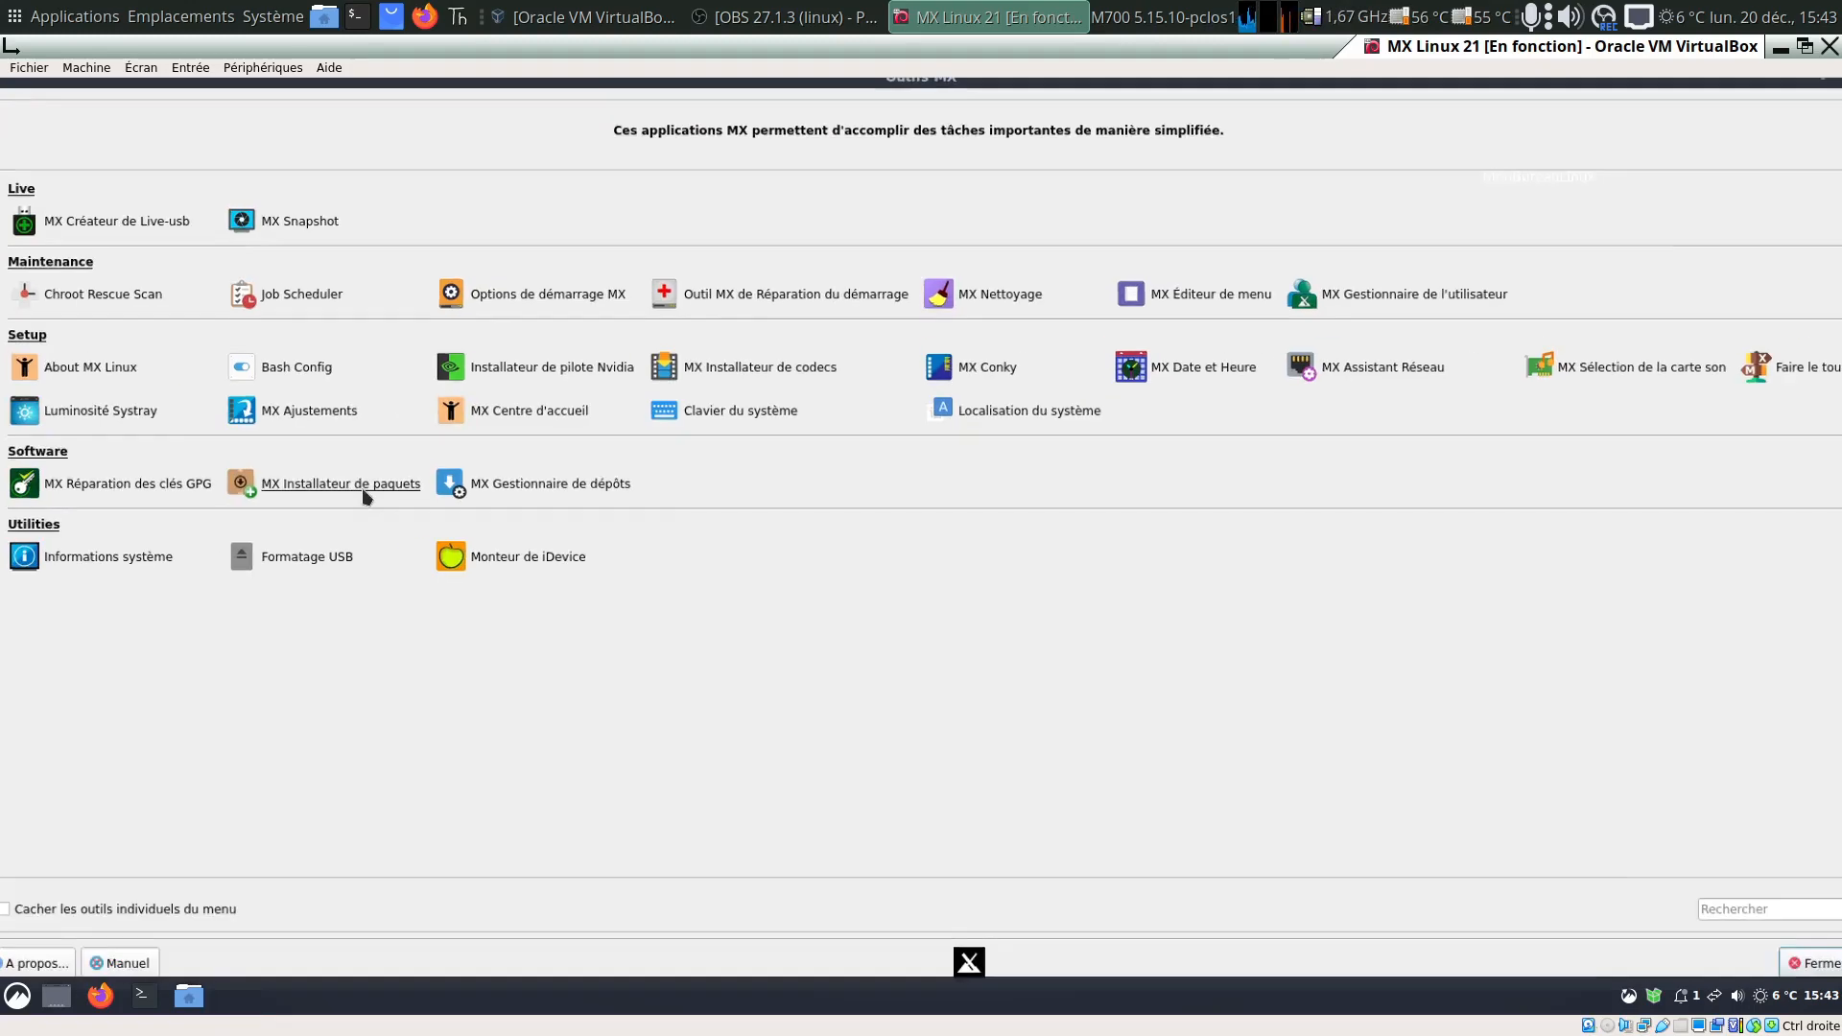
pyautogui.write('•••••')
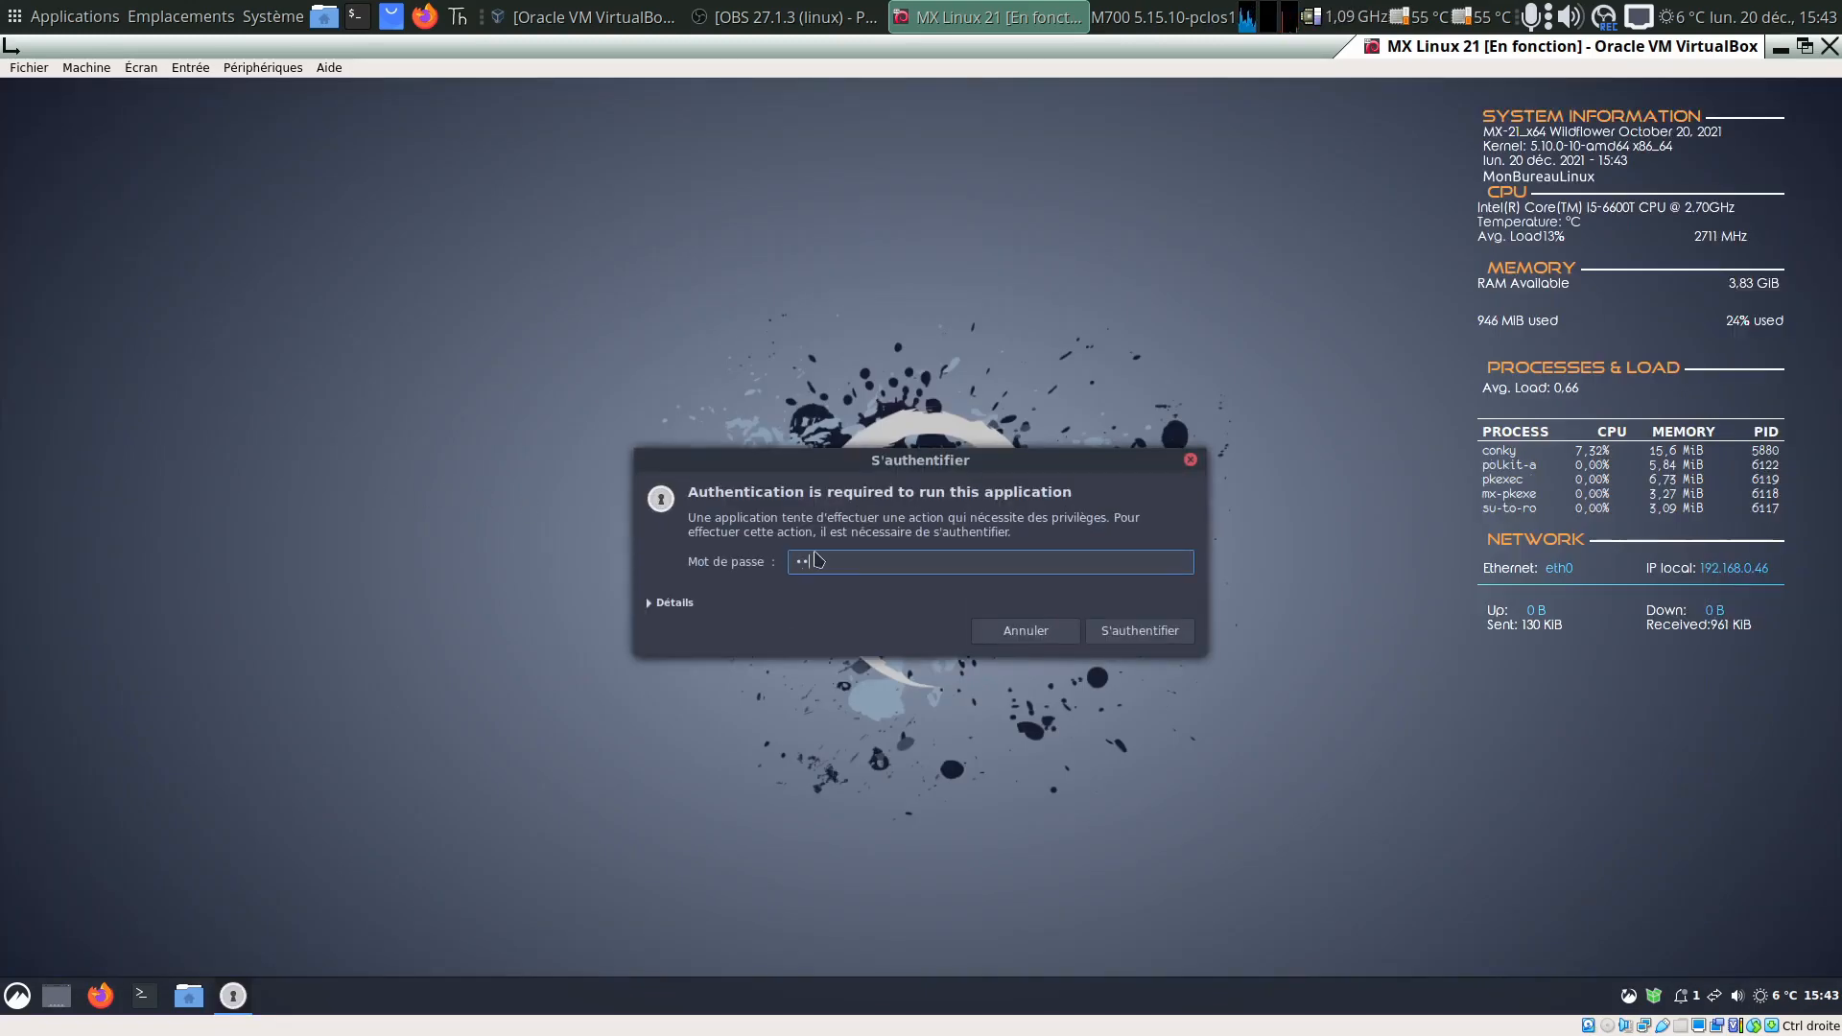
pyautogui.press('Return')
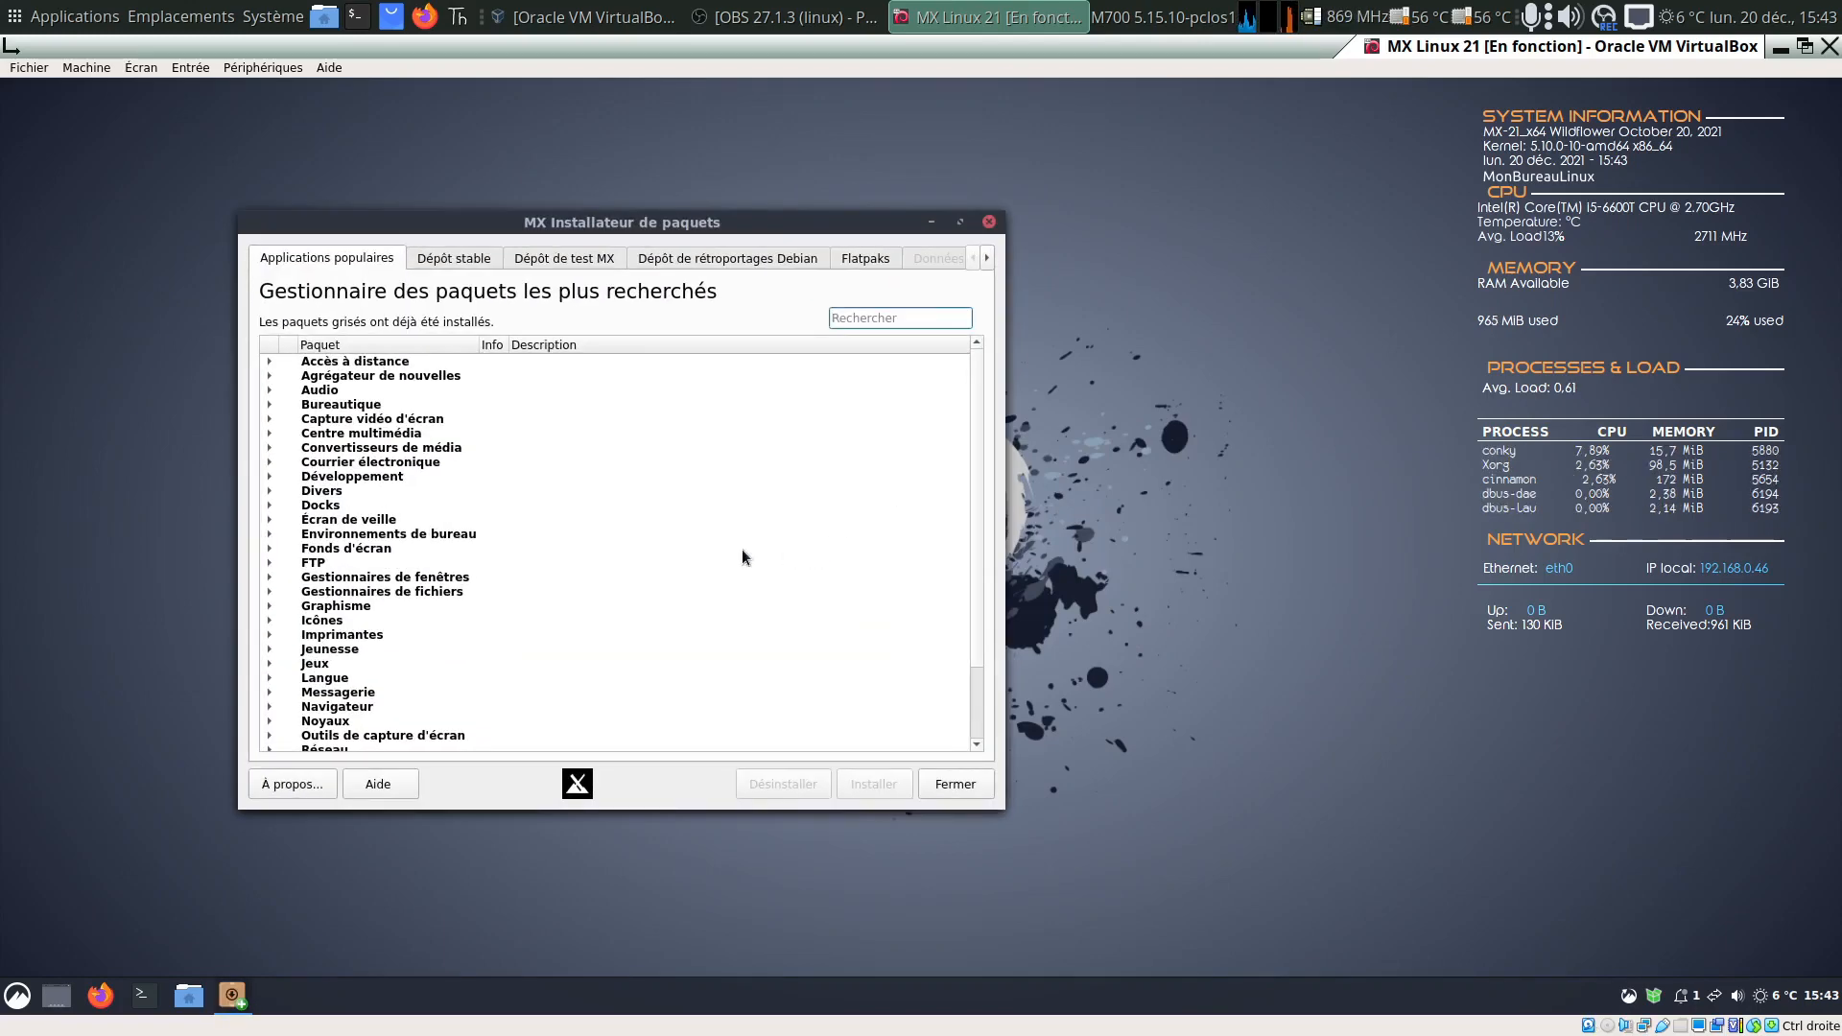
# - Look through the desktop environments among the popular applications, then filter the list by "cinna"
pyautogui.click(269, 534)
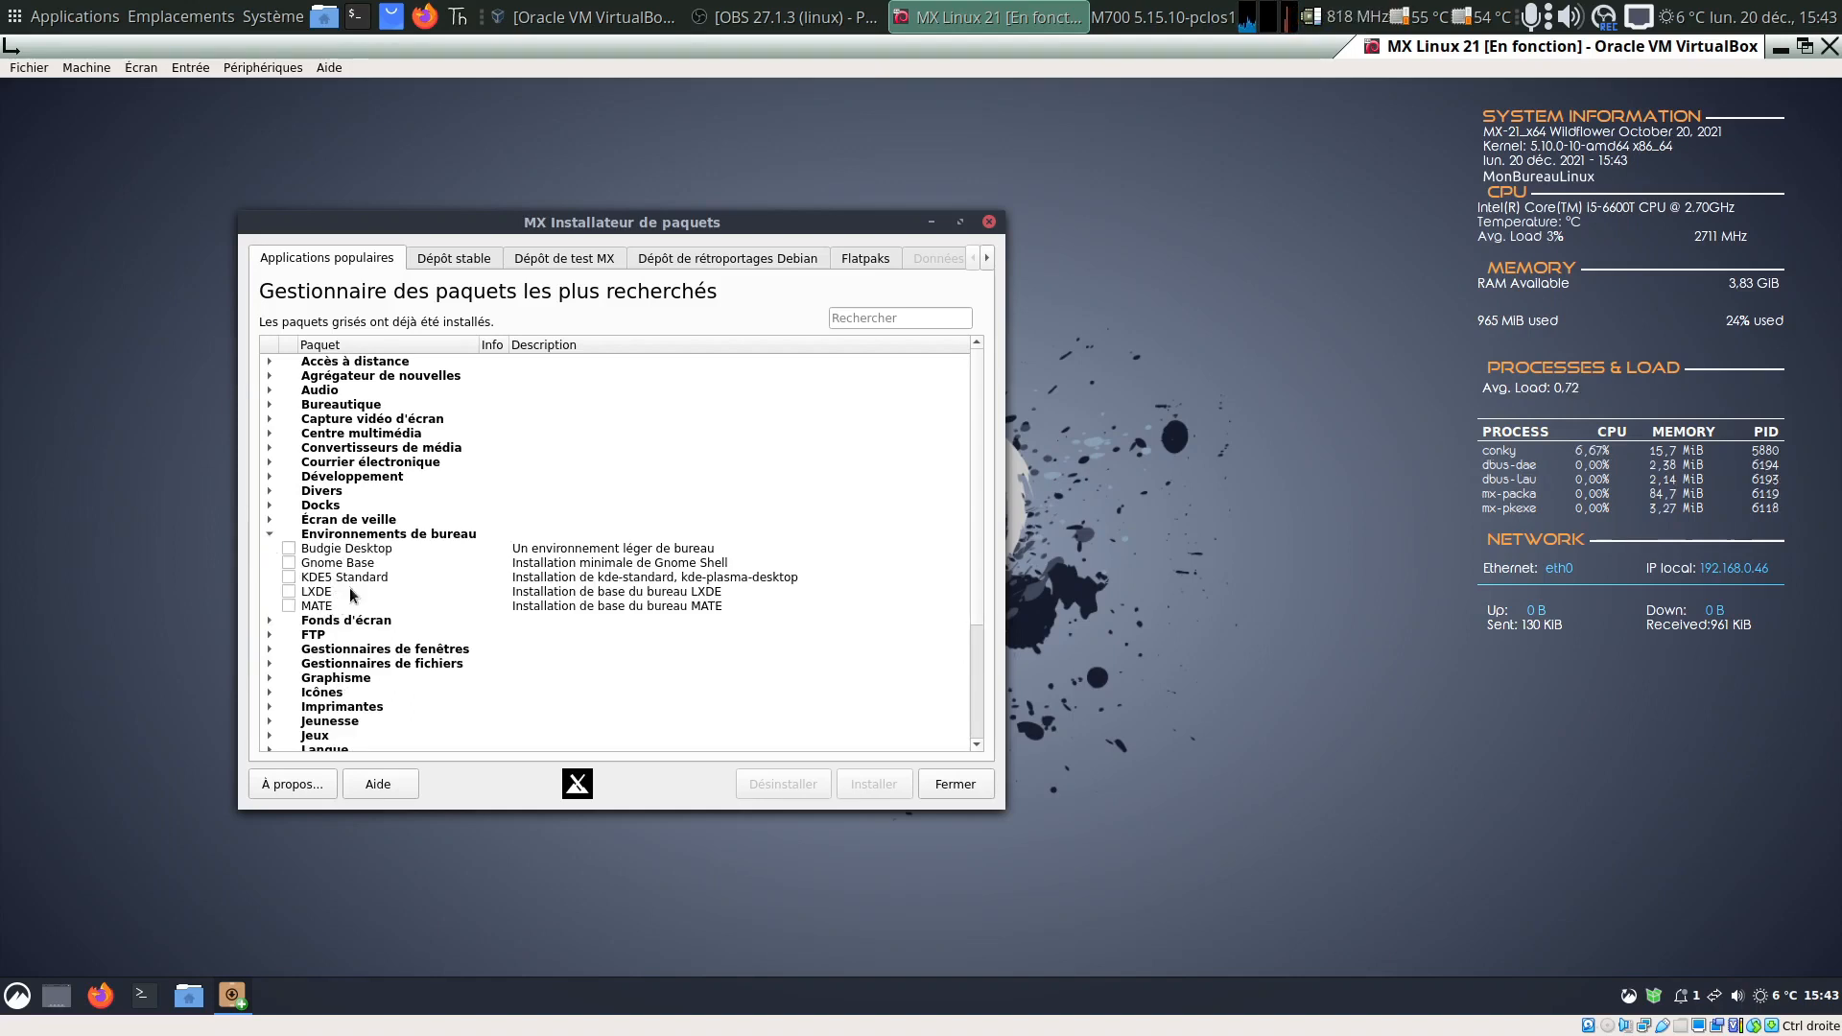
pyautogui.click(852, 320)
pyautogui.write('cinna')
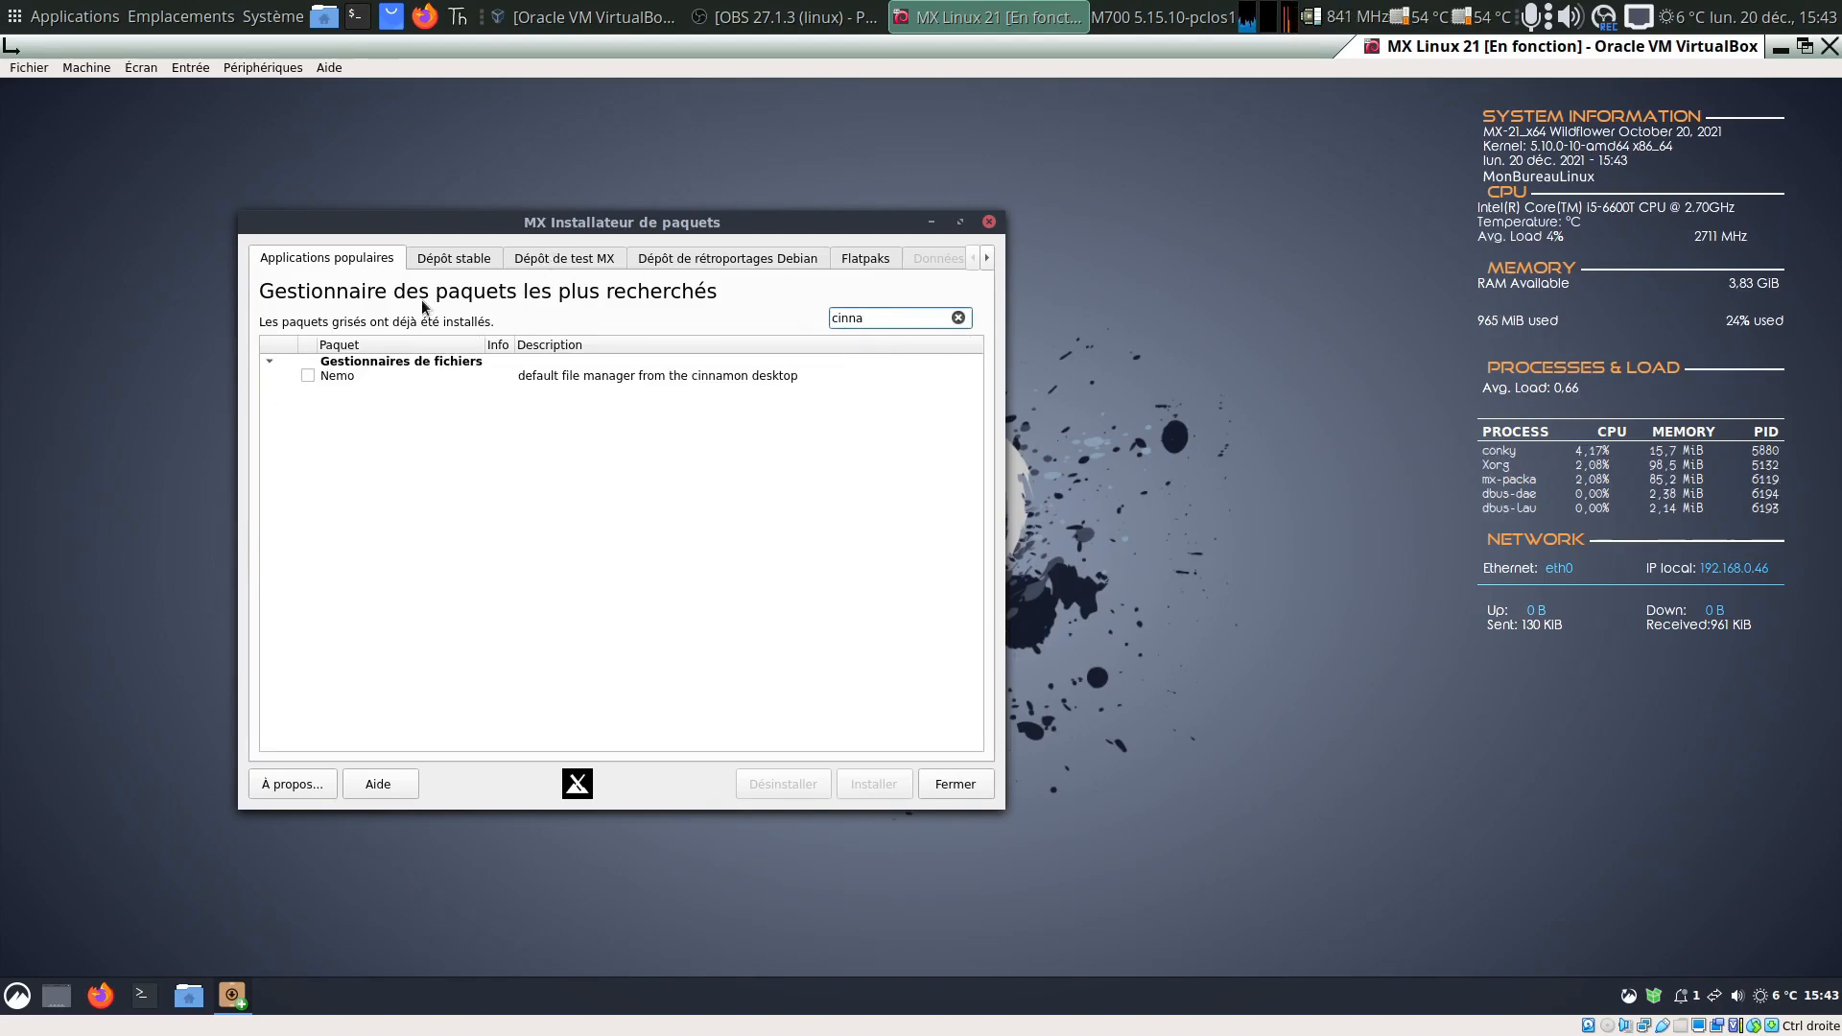
# - Examine the "cinna" packages in the stable repository, then close the package installer and MX Tools
pyautogui.click(481, 261)
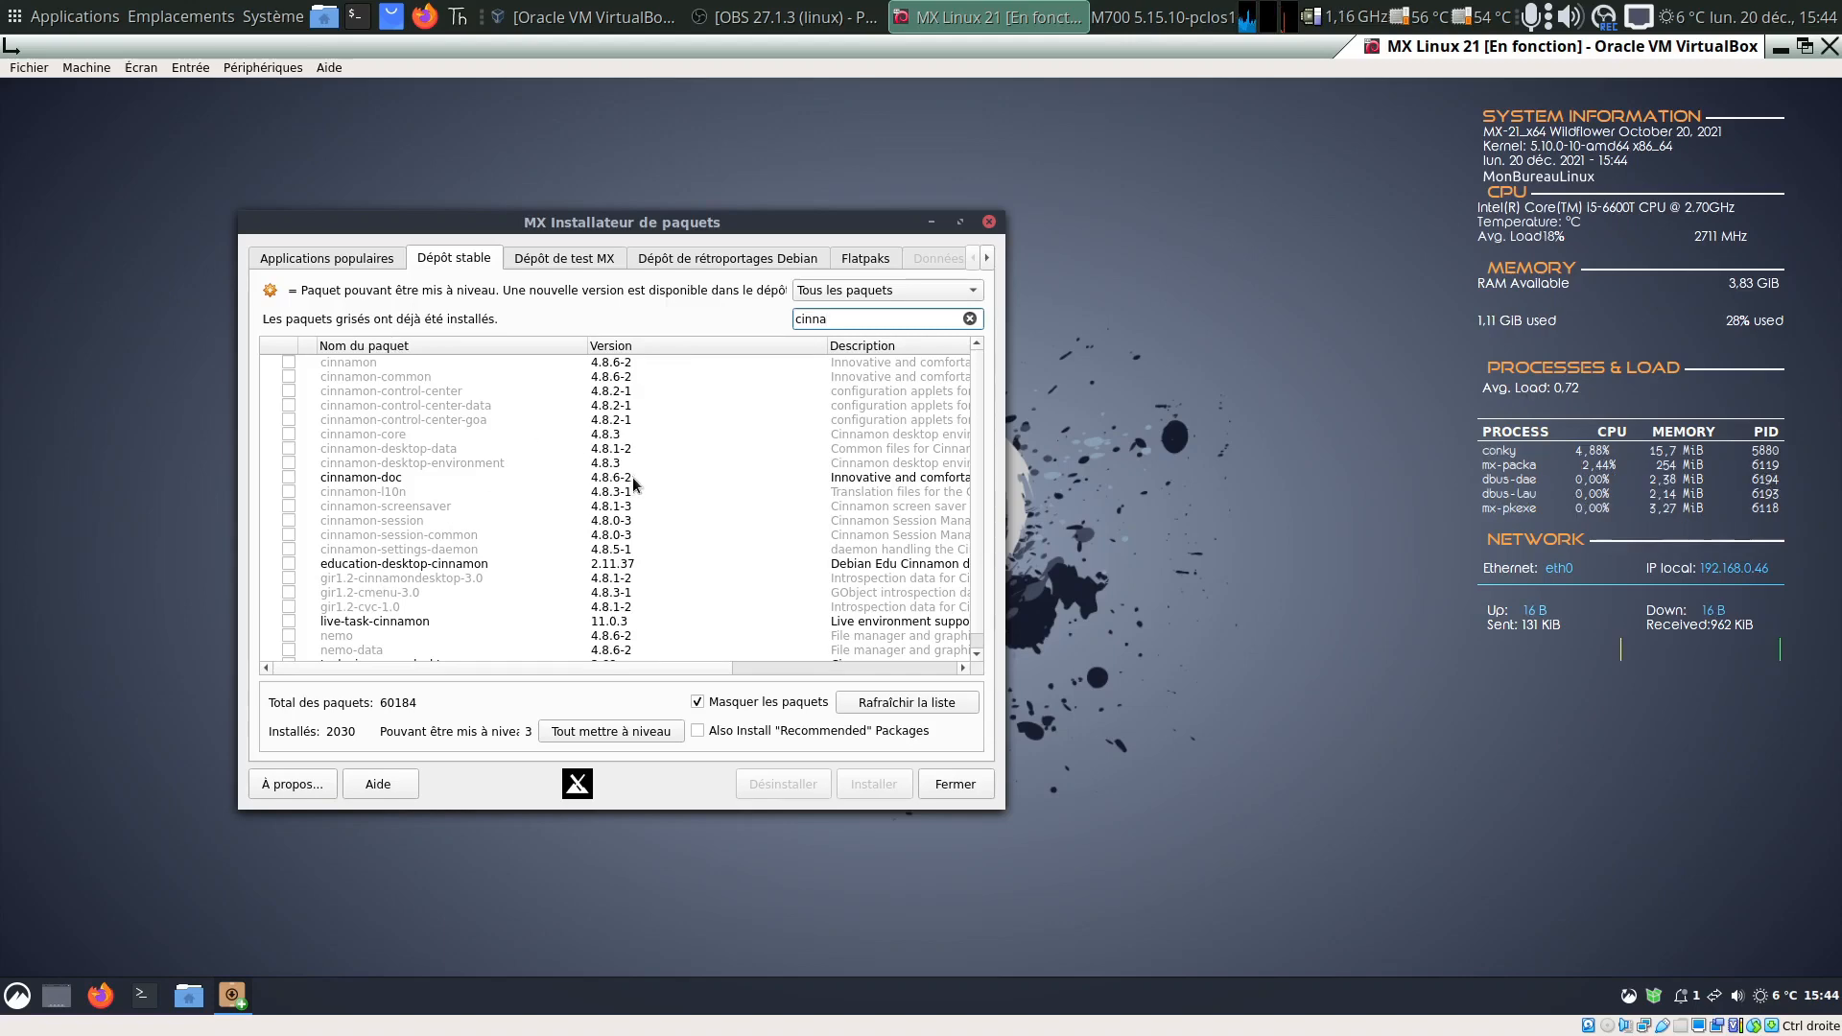
pyautogui.click(973, 787)
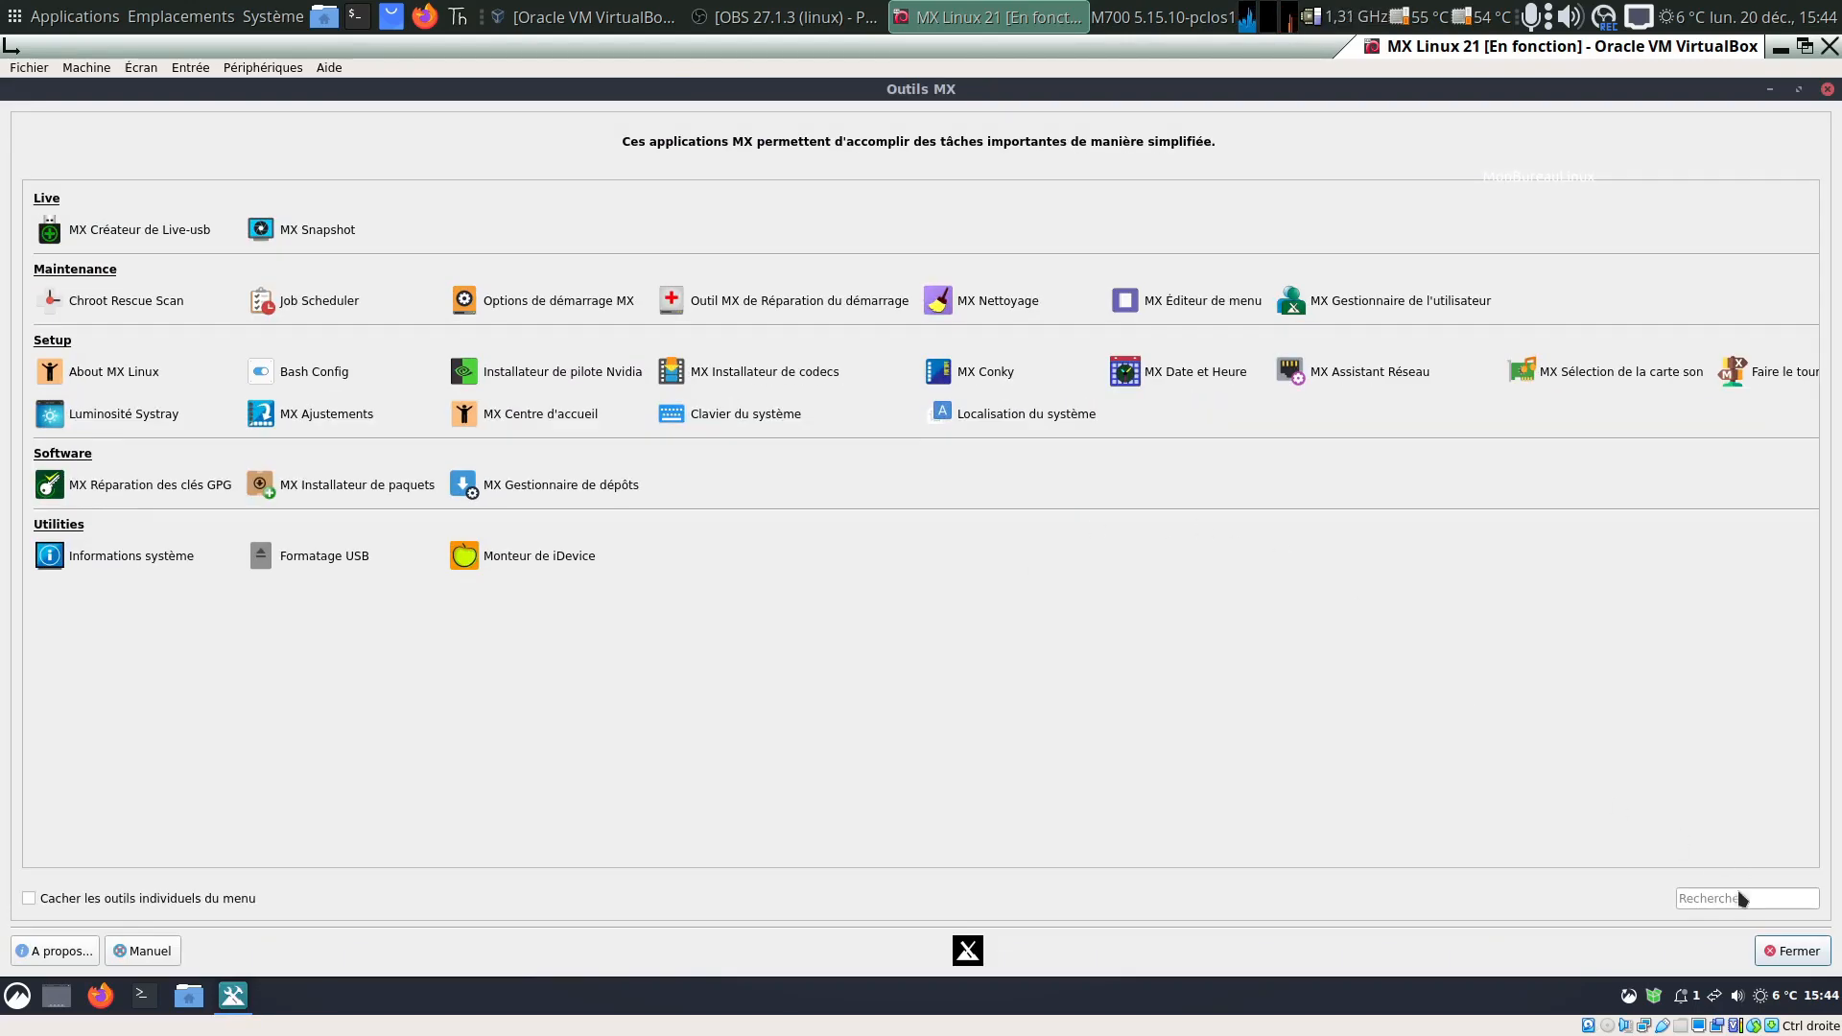
pyautogui.click(1811, 955)
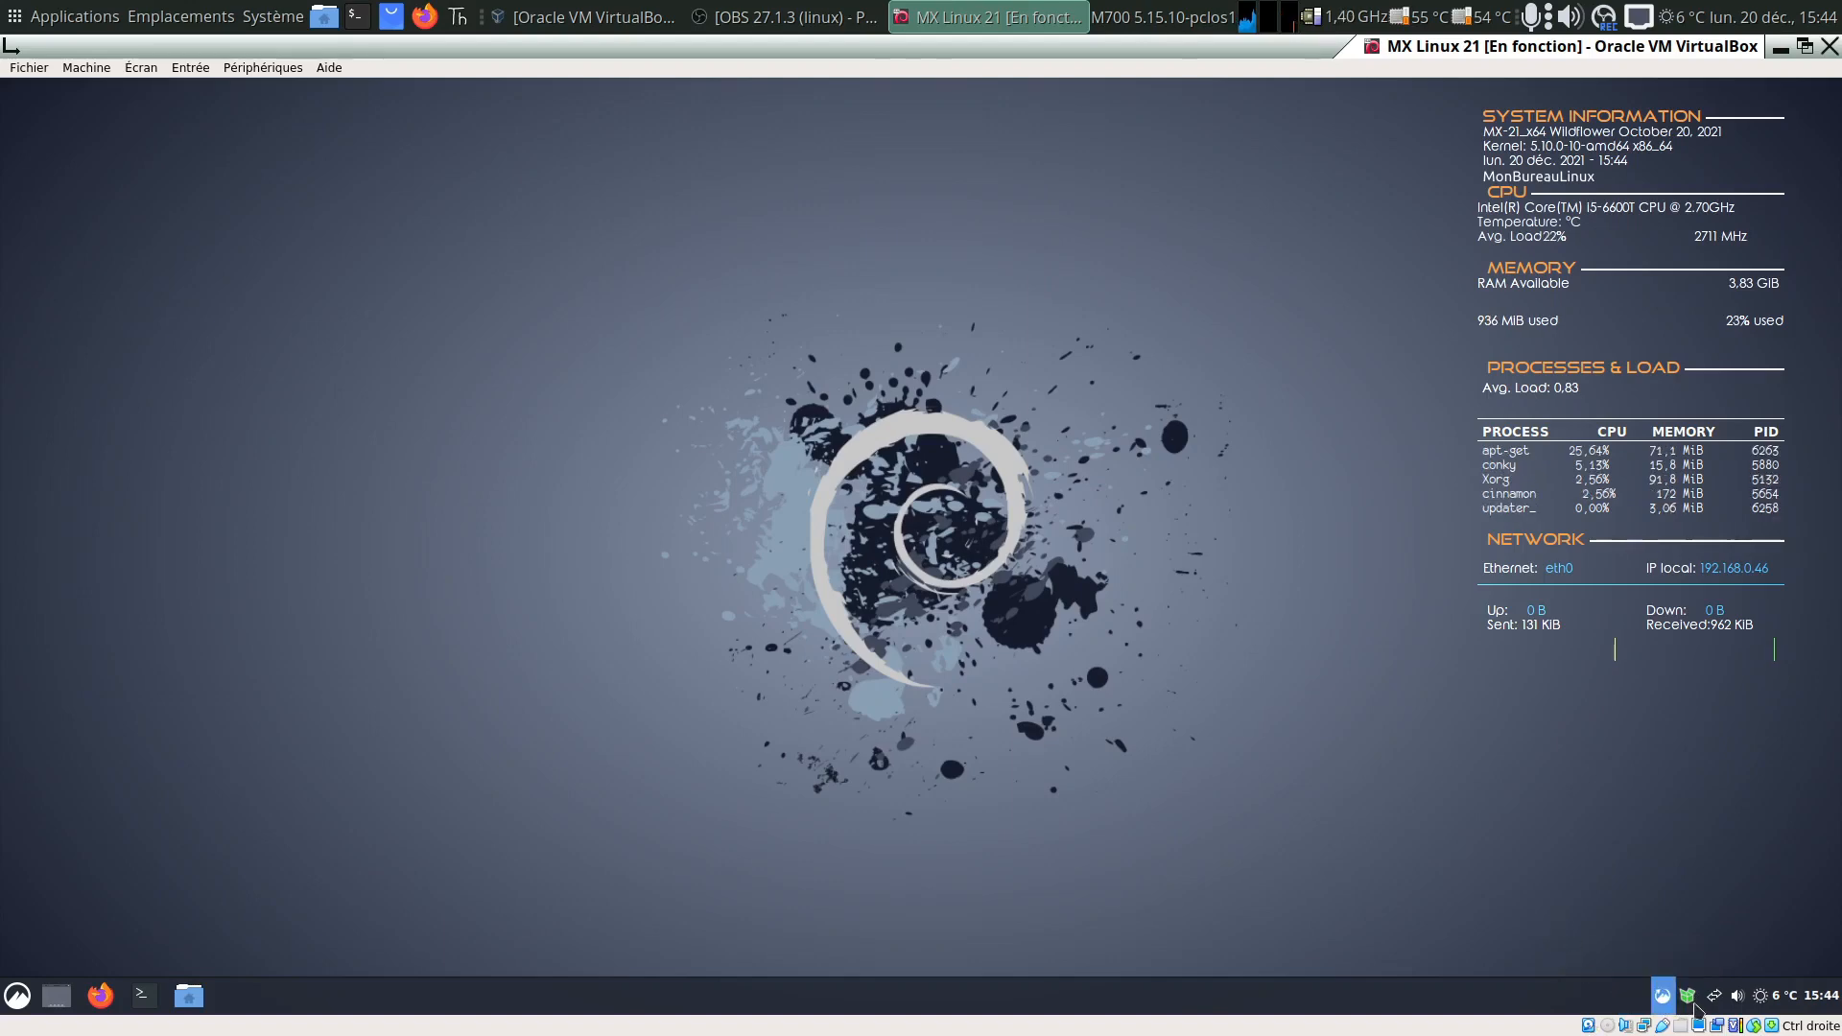
# - Run the full system upgrade from MX Updater, entering the account password and accepting the package updates
pyautogui.click(1697, 995)
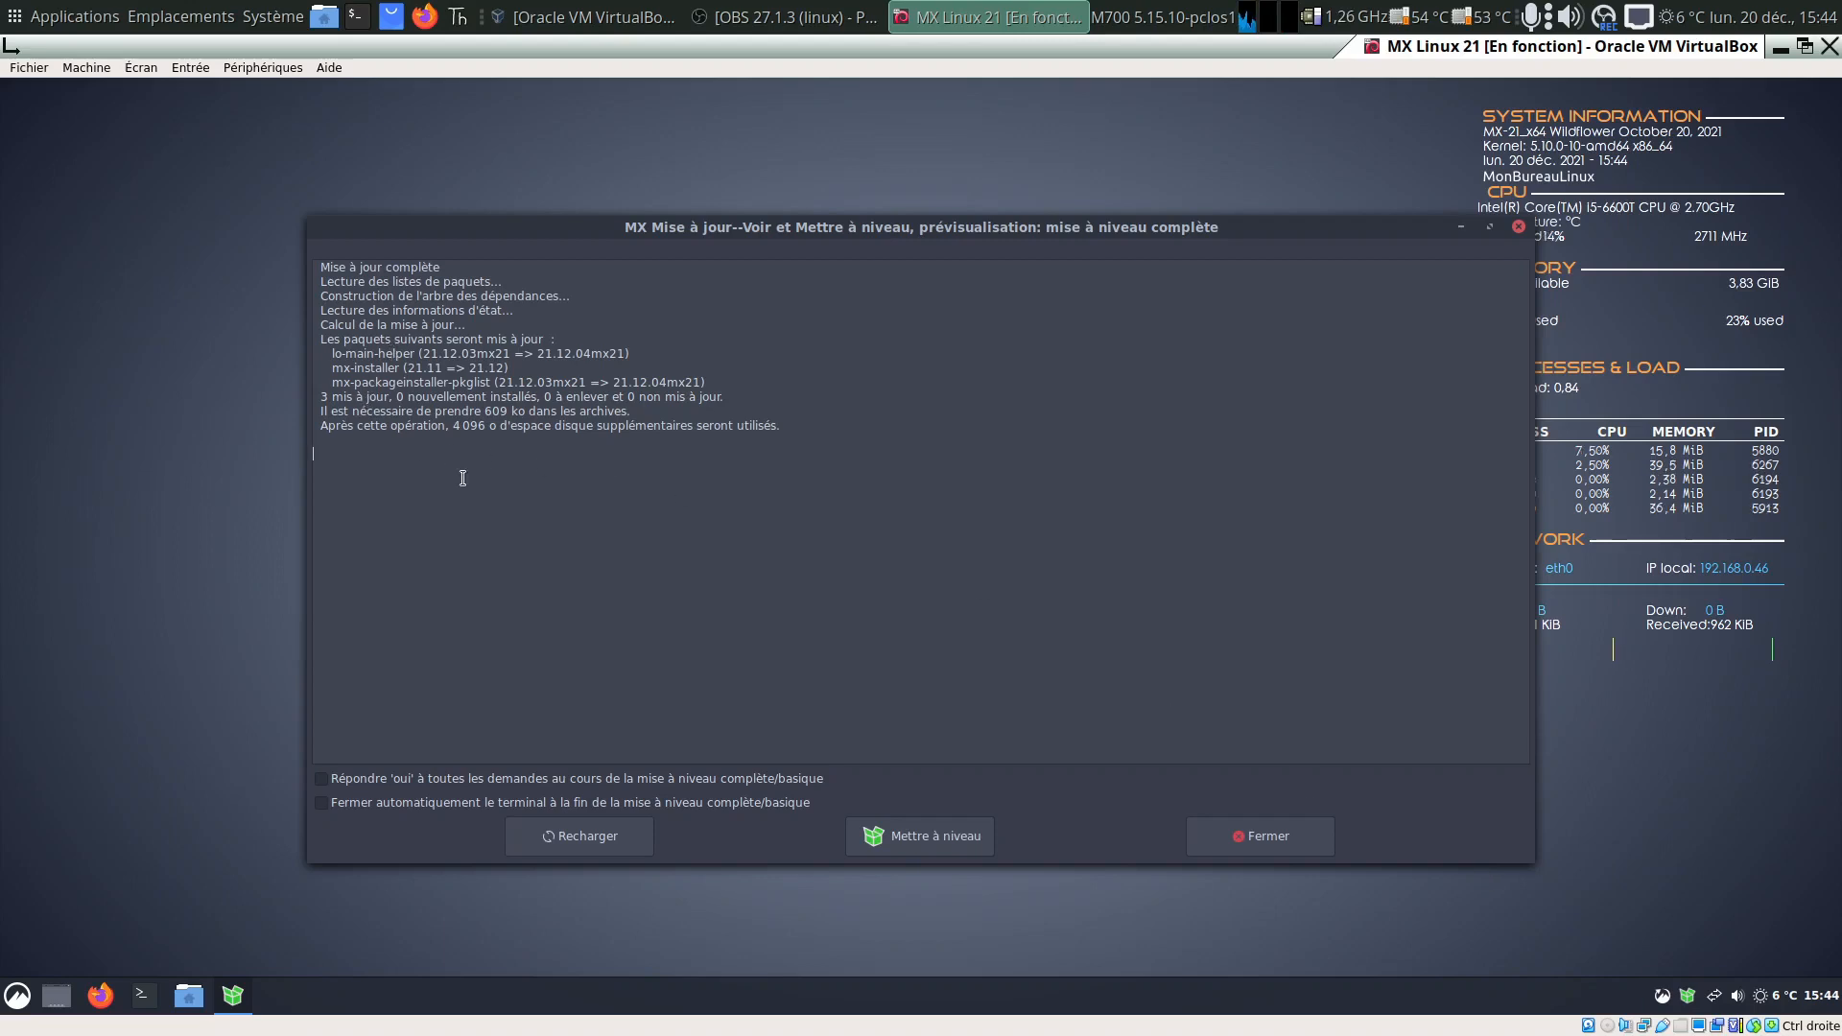
pyautogui.click(960, 846)
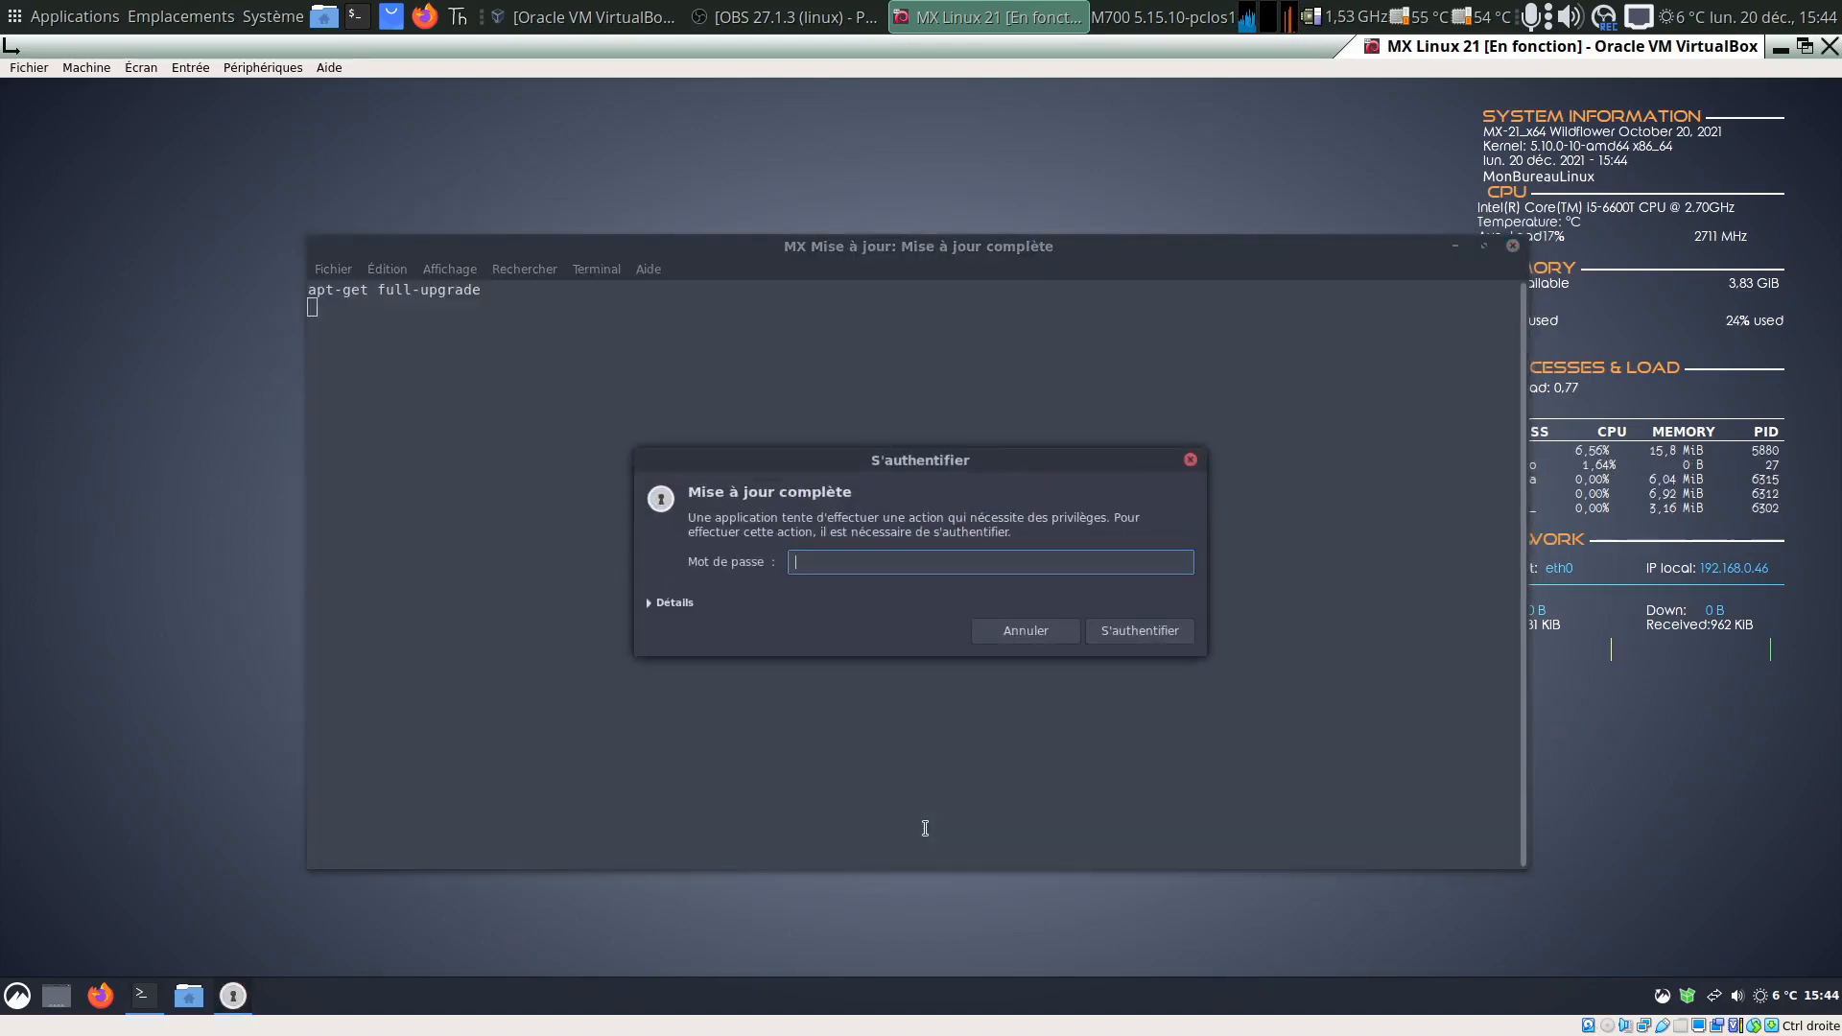
pyautogui.write('••')
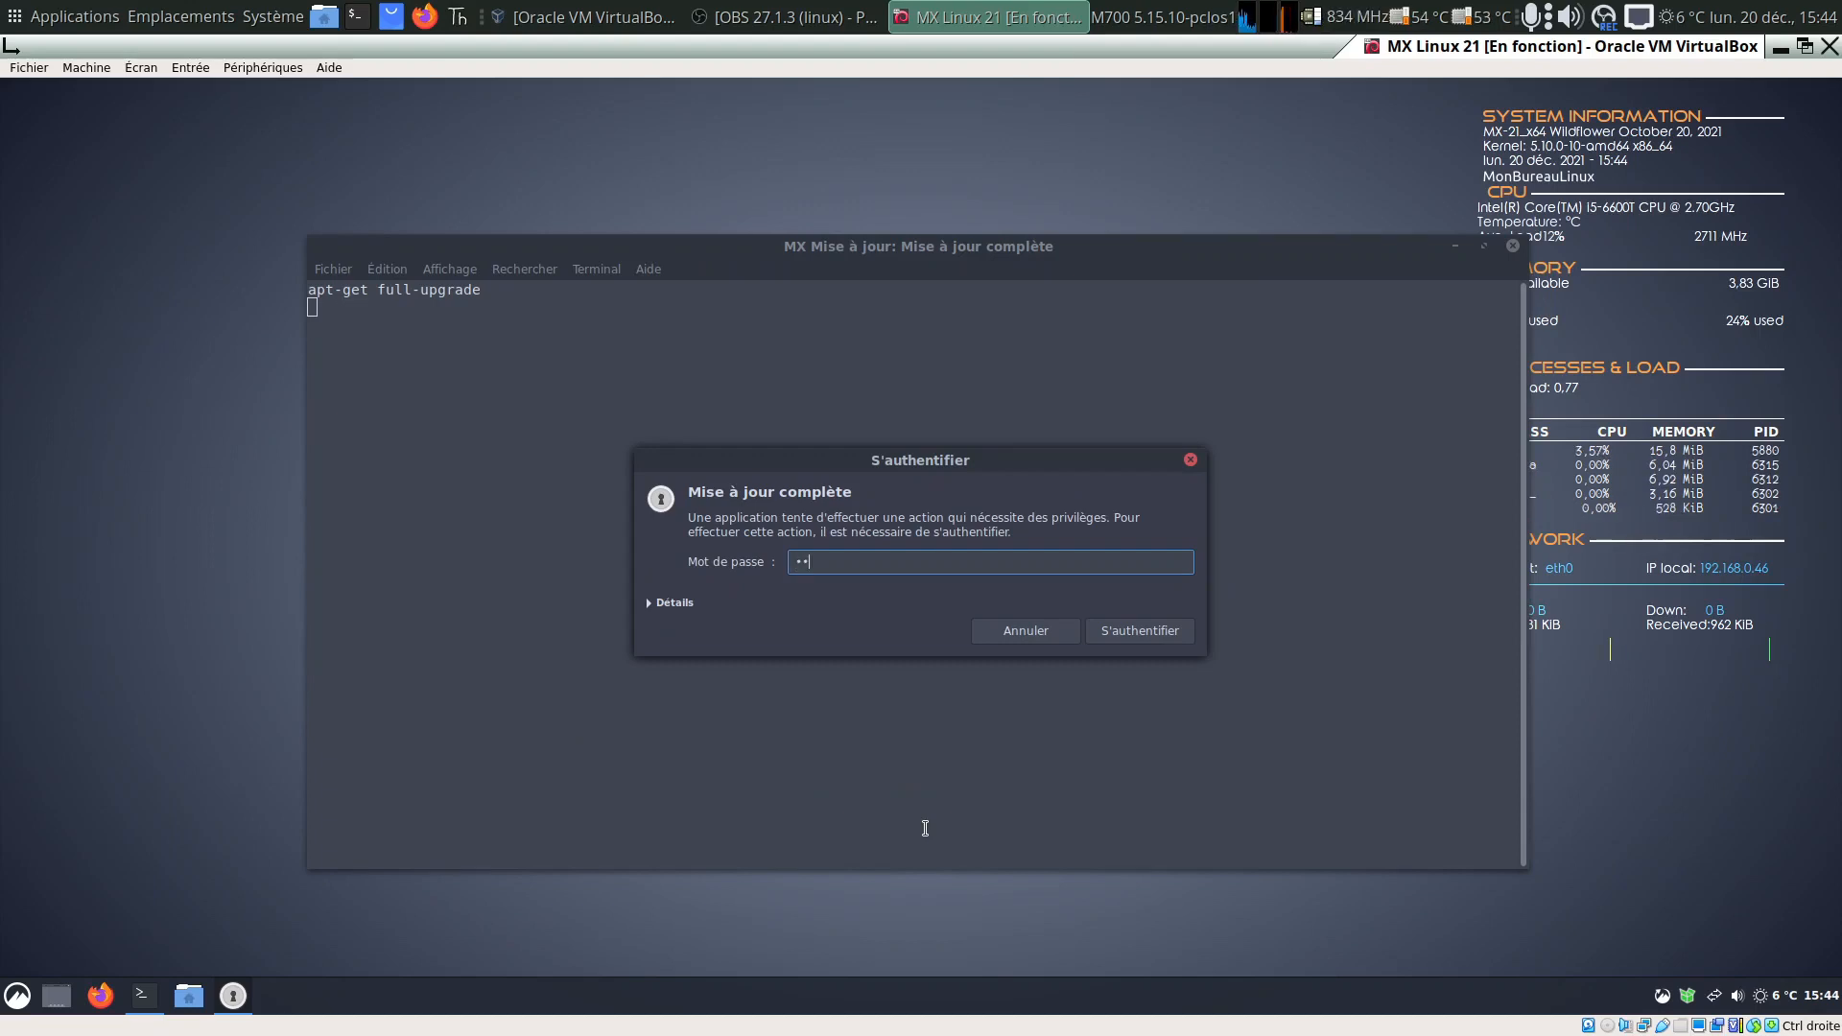
pyautogui.press('Return')
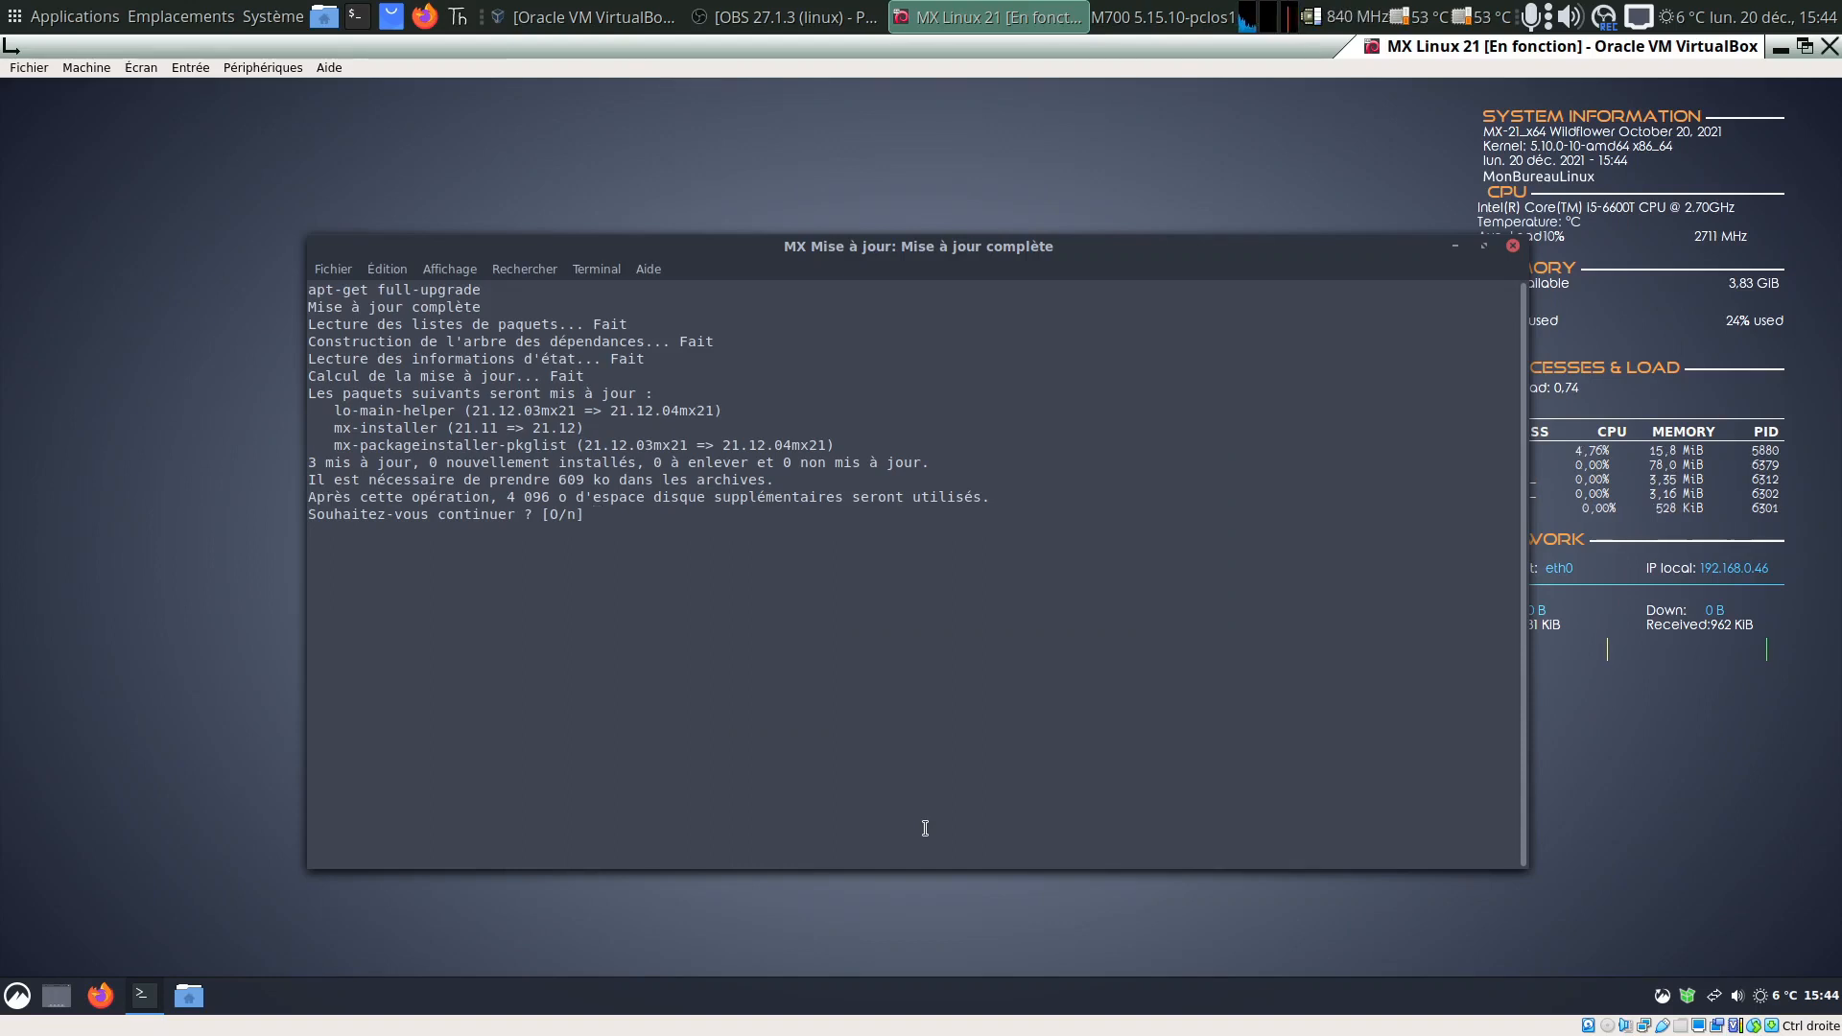
pyautogui.press('Return')
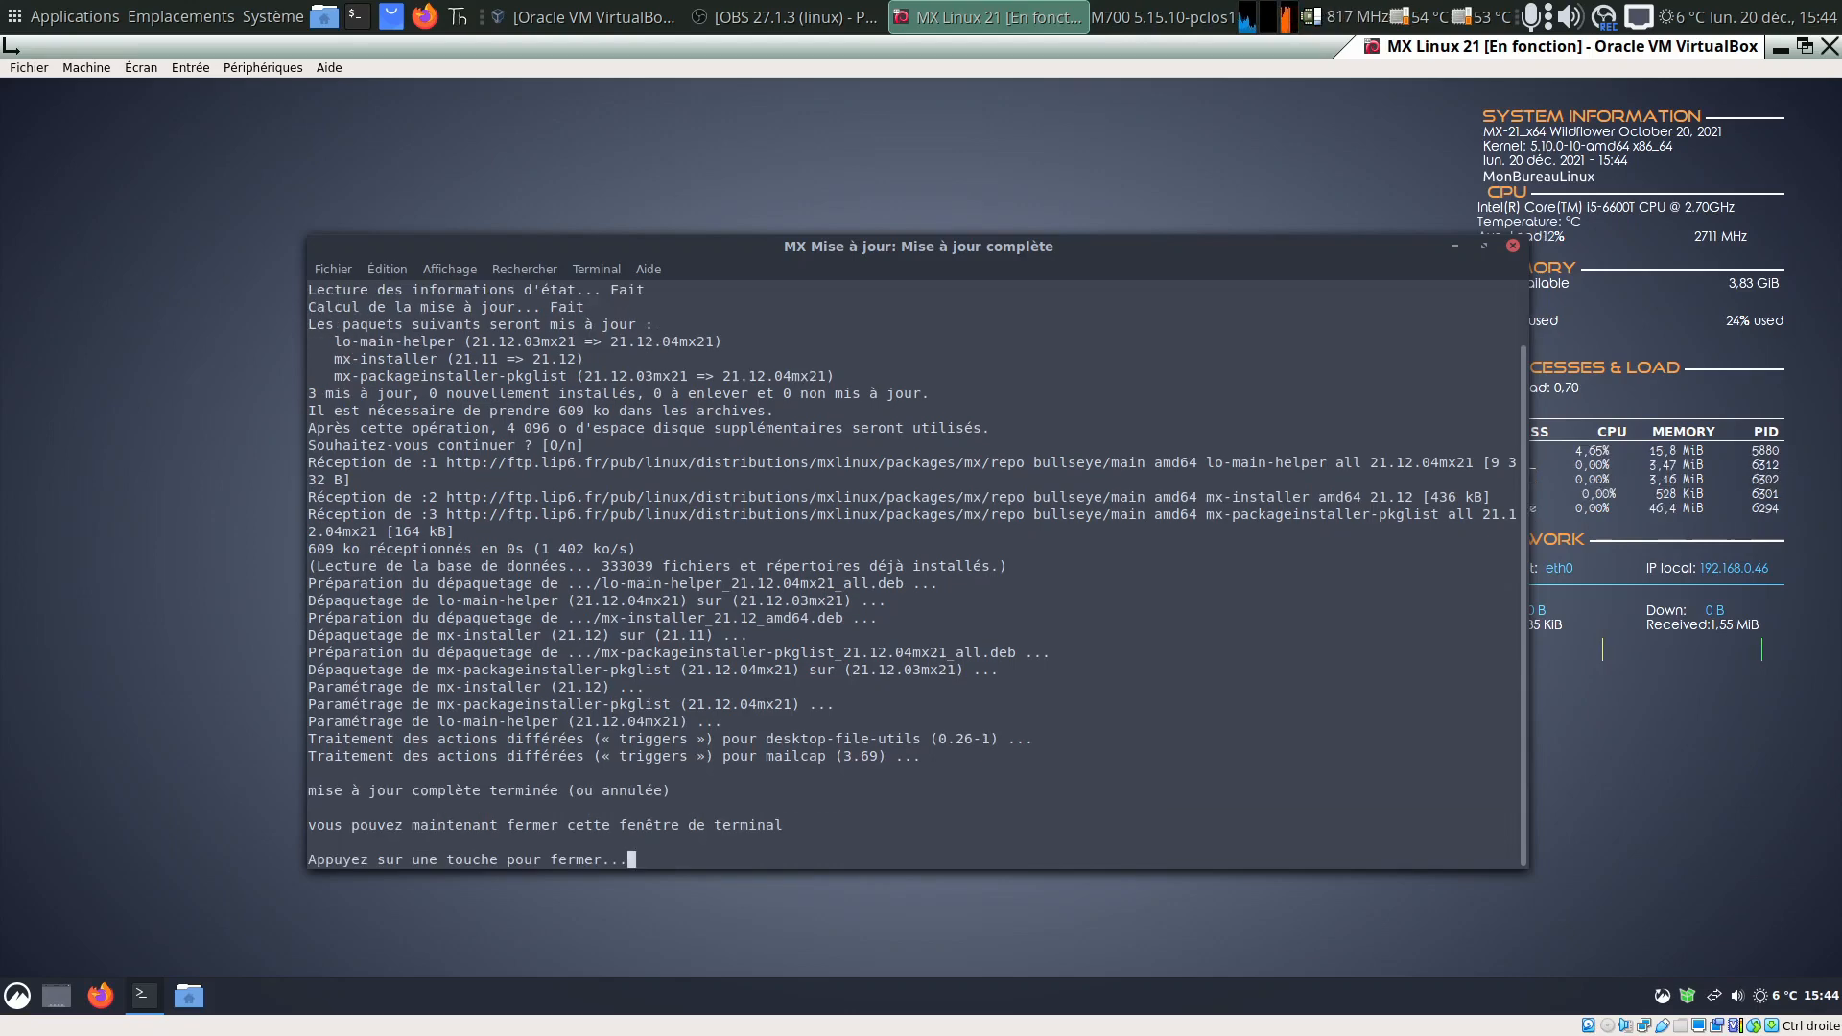
pyautogui.press('Return')
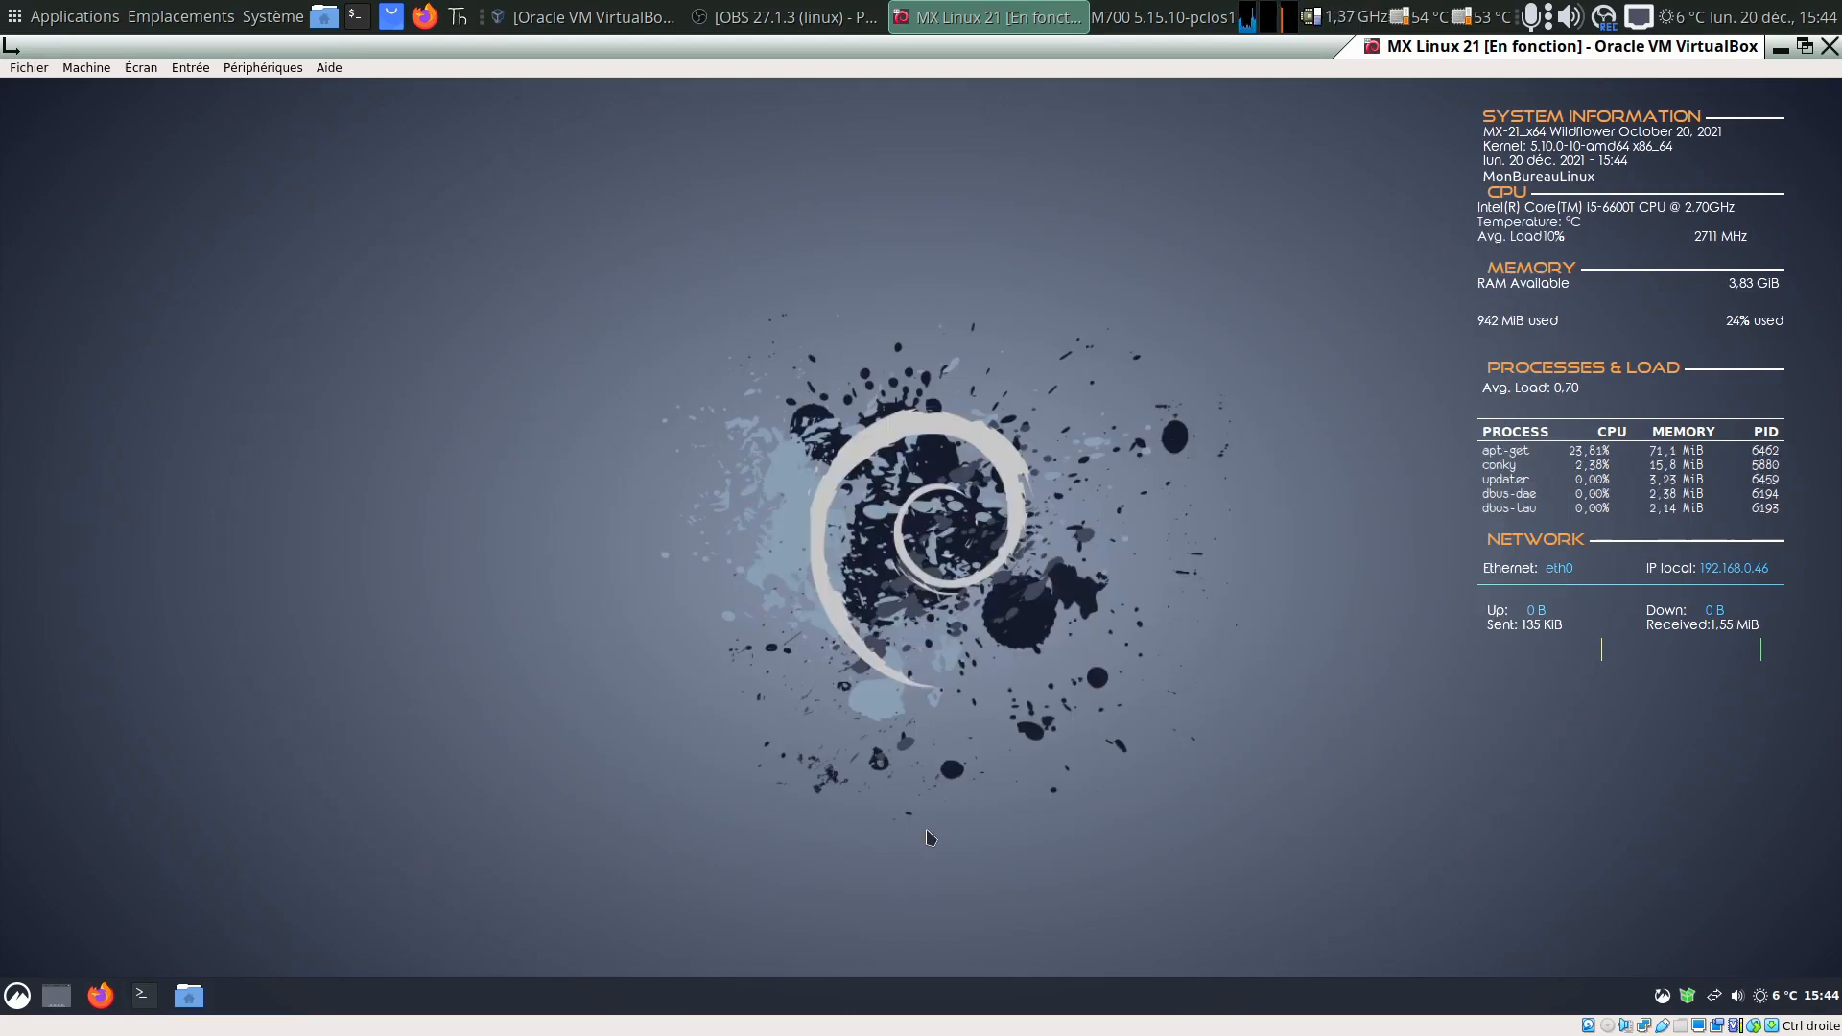
# - Relaunch MX Updater, then review its options menu and dismiss it
pyautogui.rightClick(1688, 996)
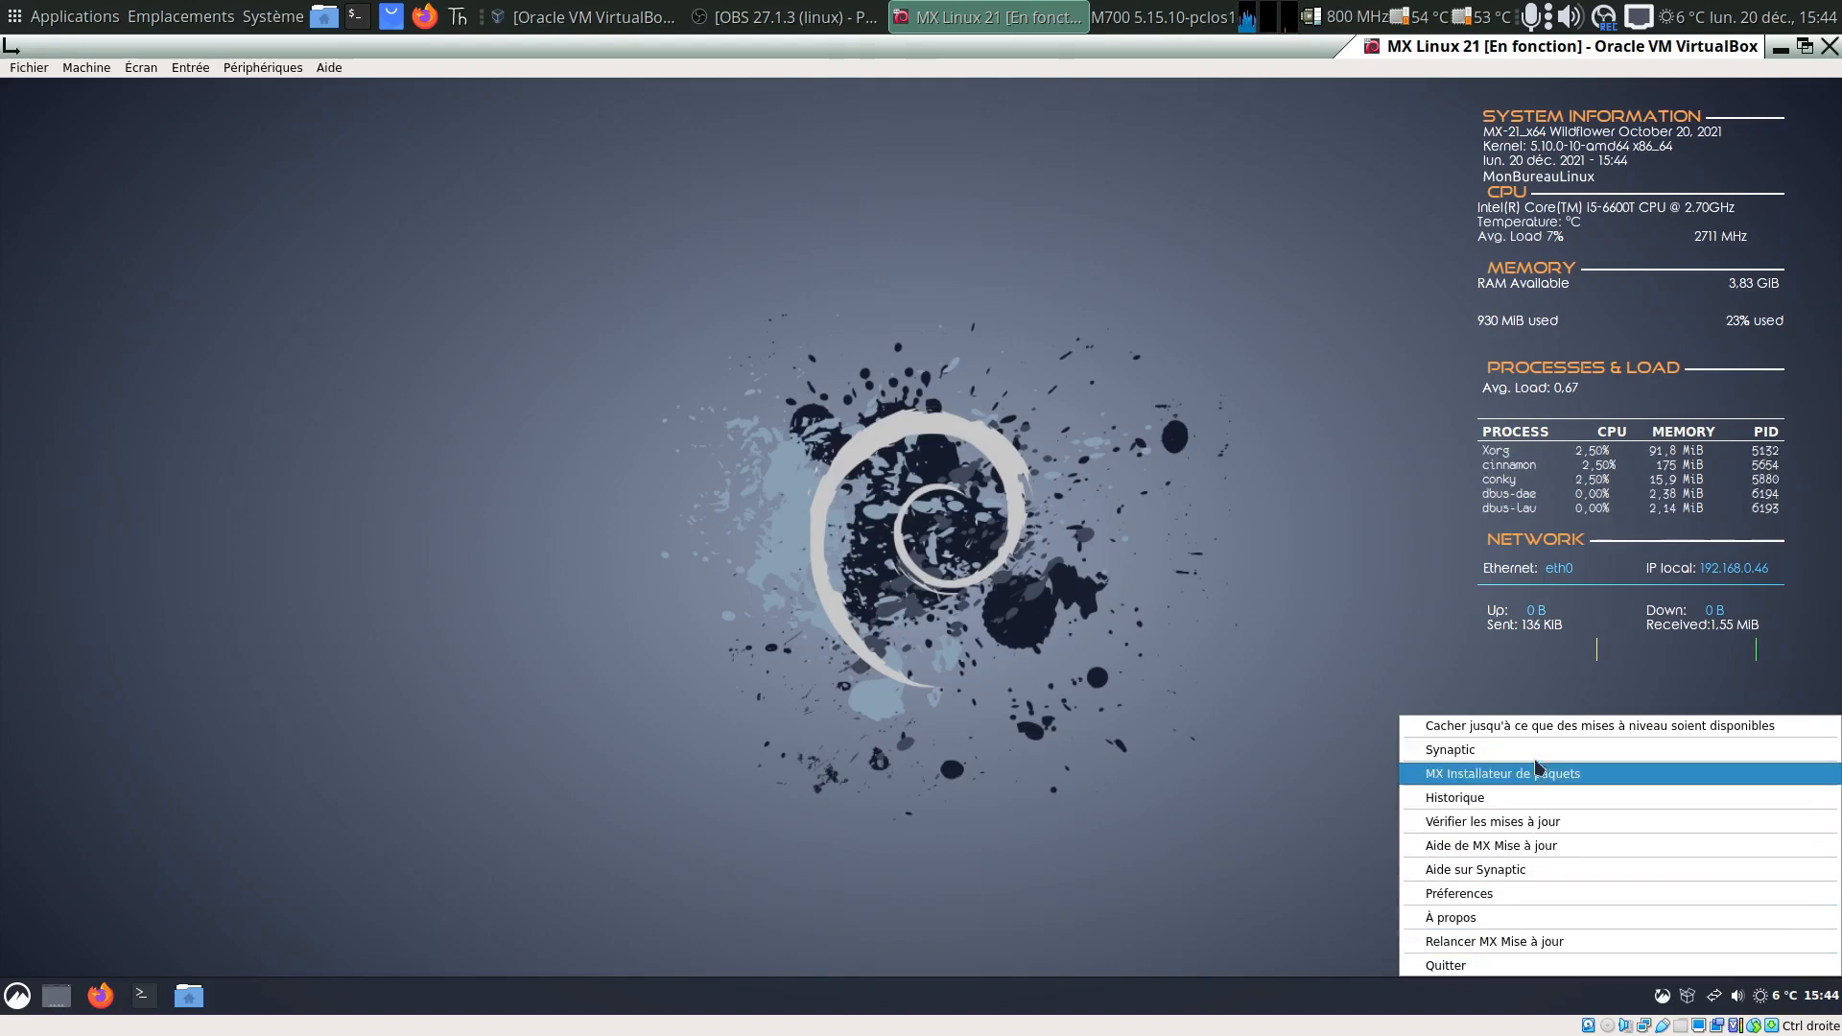
pyautogui.click(1543, 944)
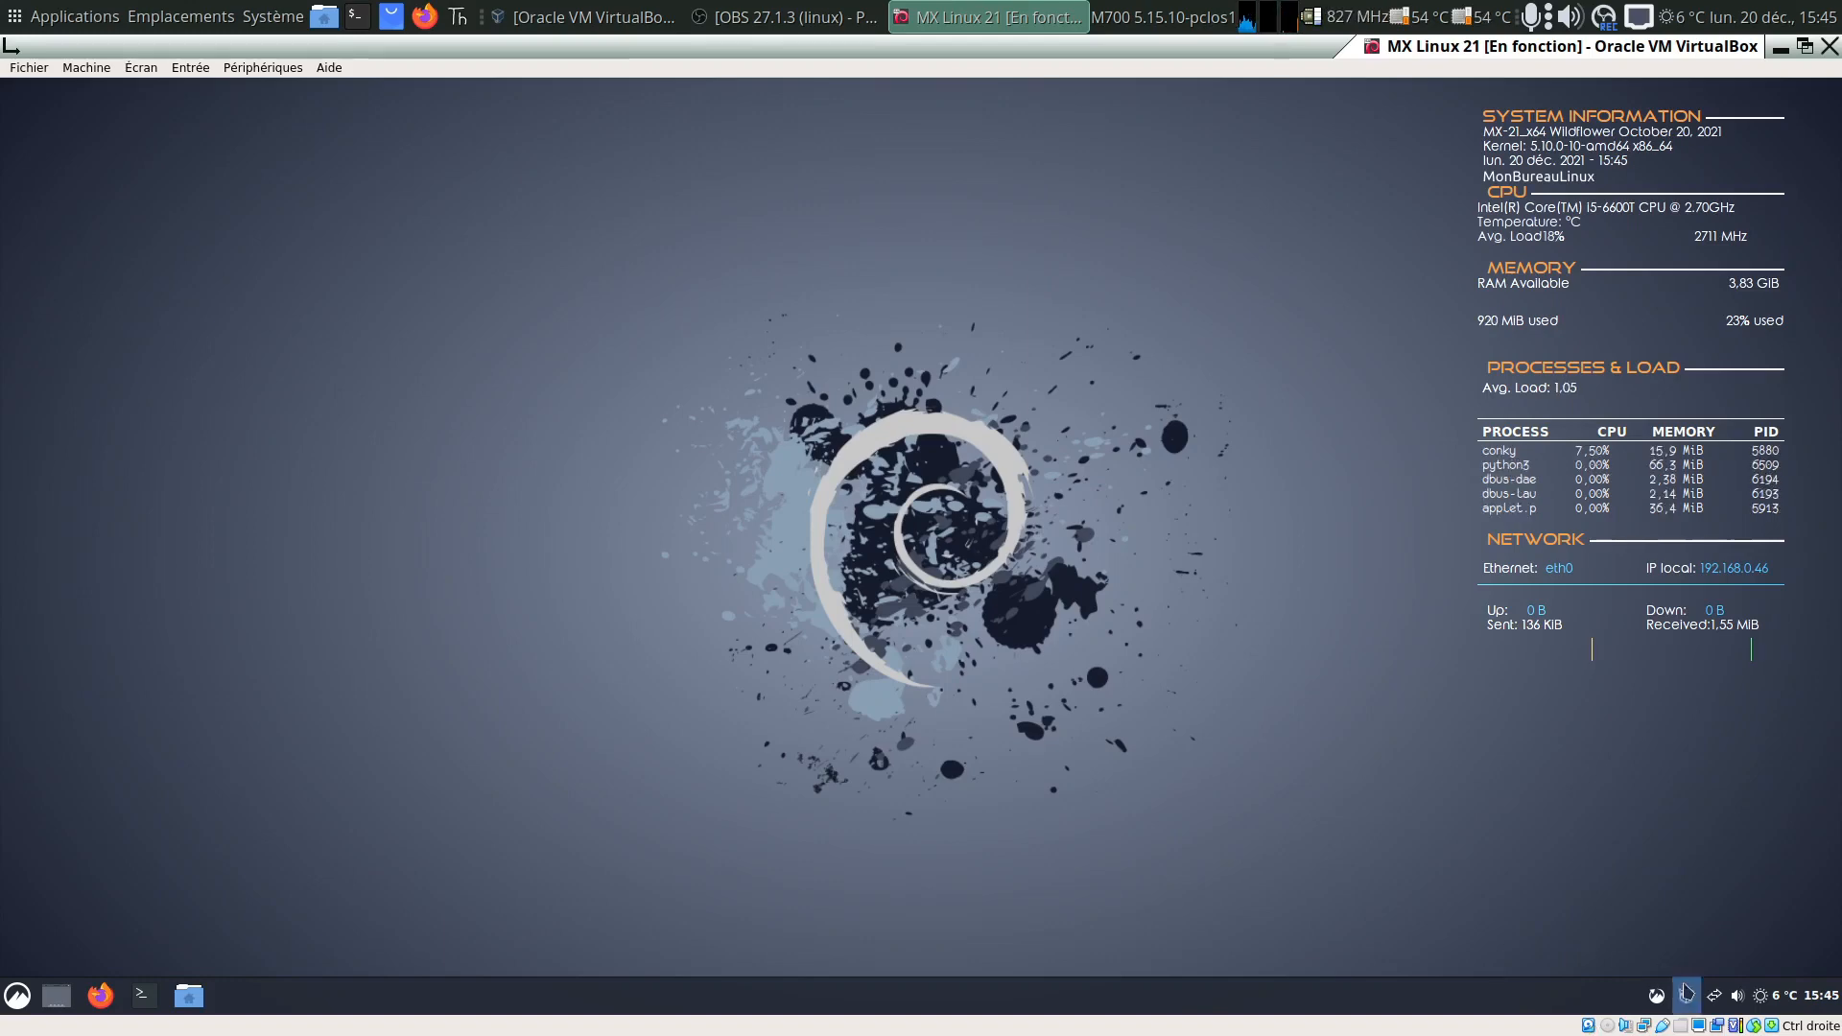
pyautogui.rightClick(1686, 995)
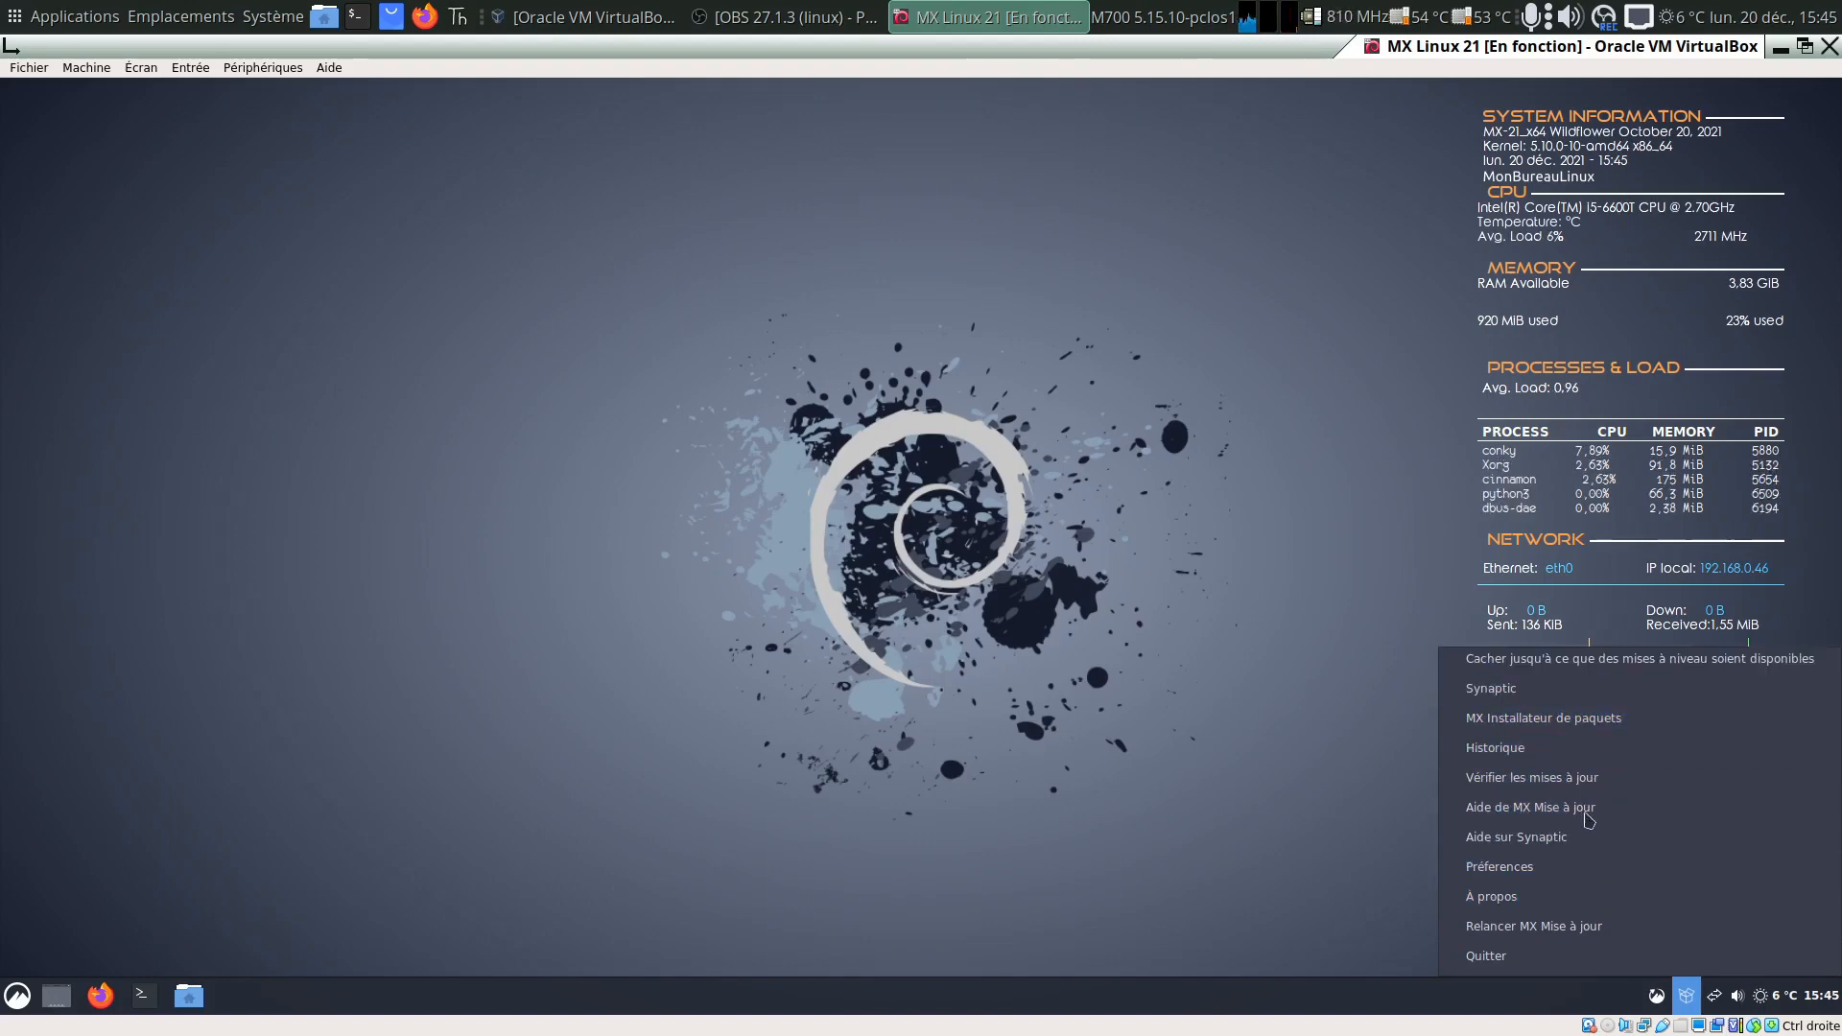
pyautogui.click(1059, 744)
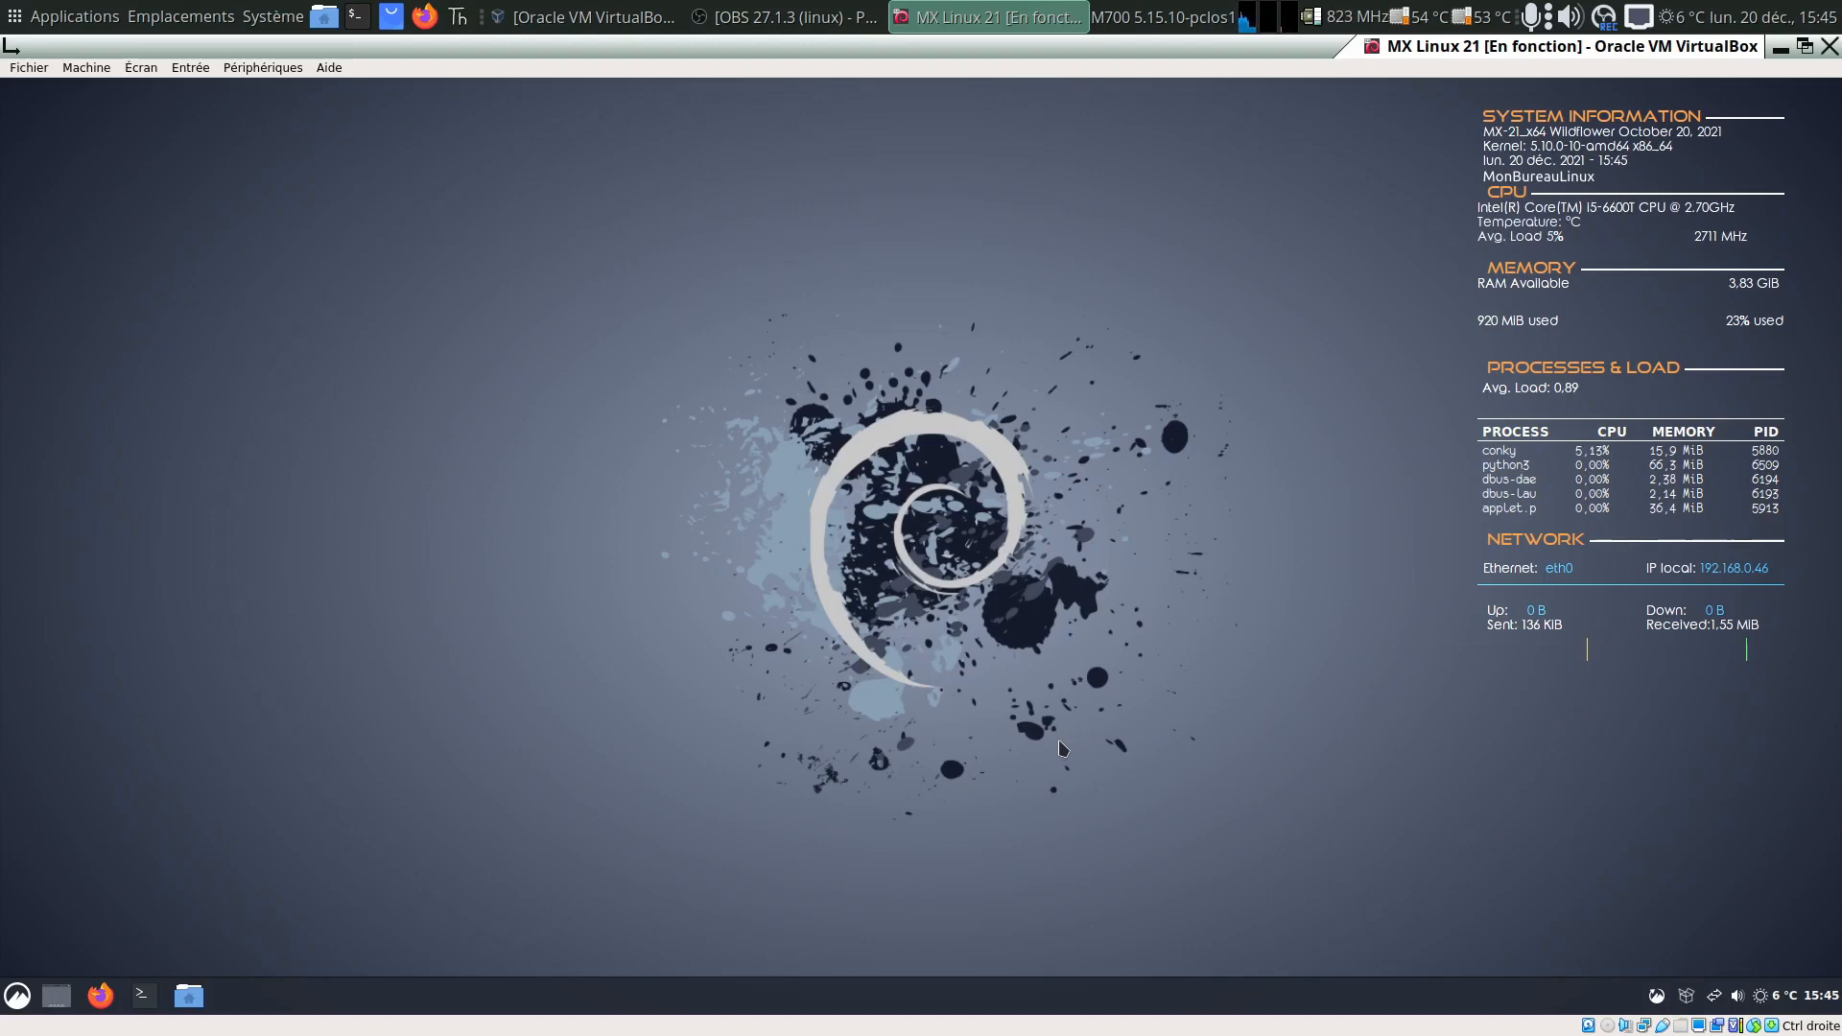
# - Run neofetch in a new terminal and move the window toward the system information display
pyautogui.click(142, 995)
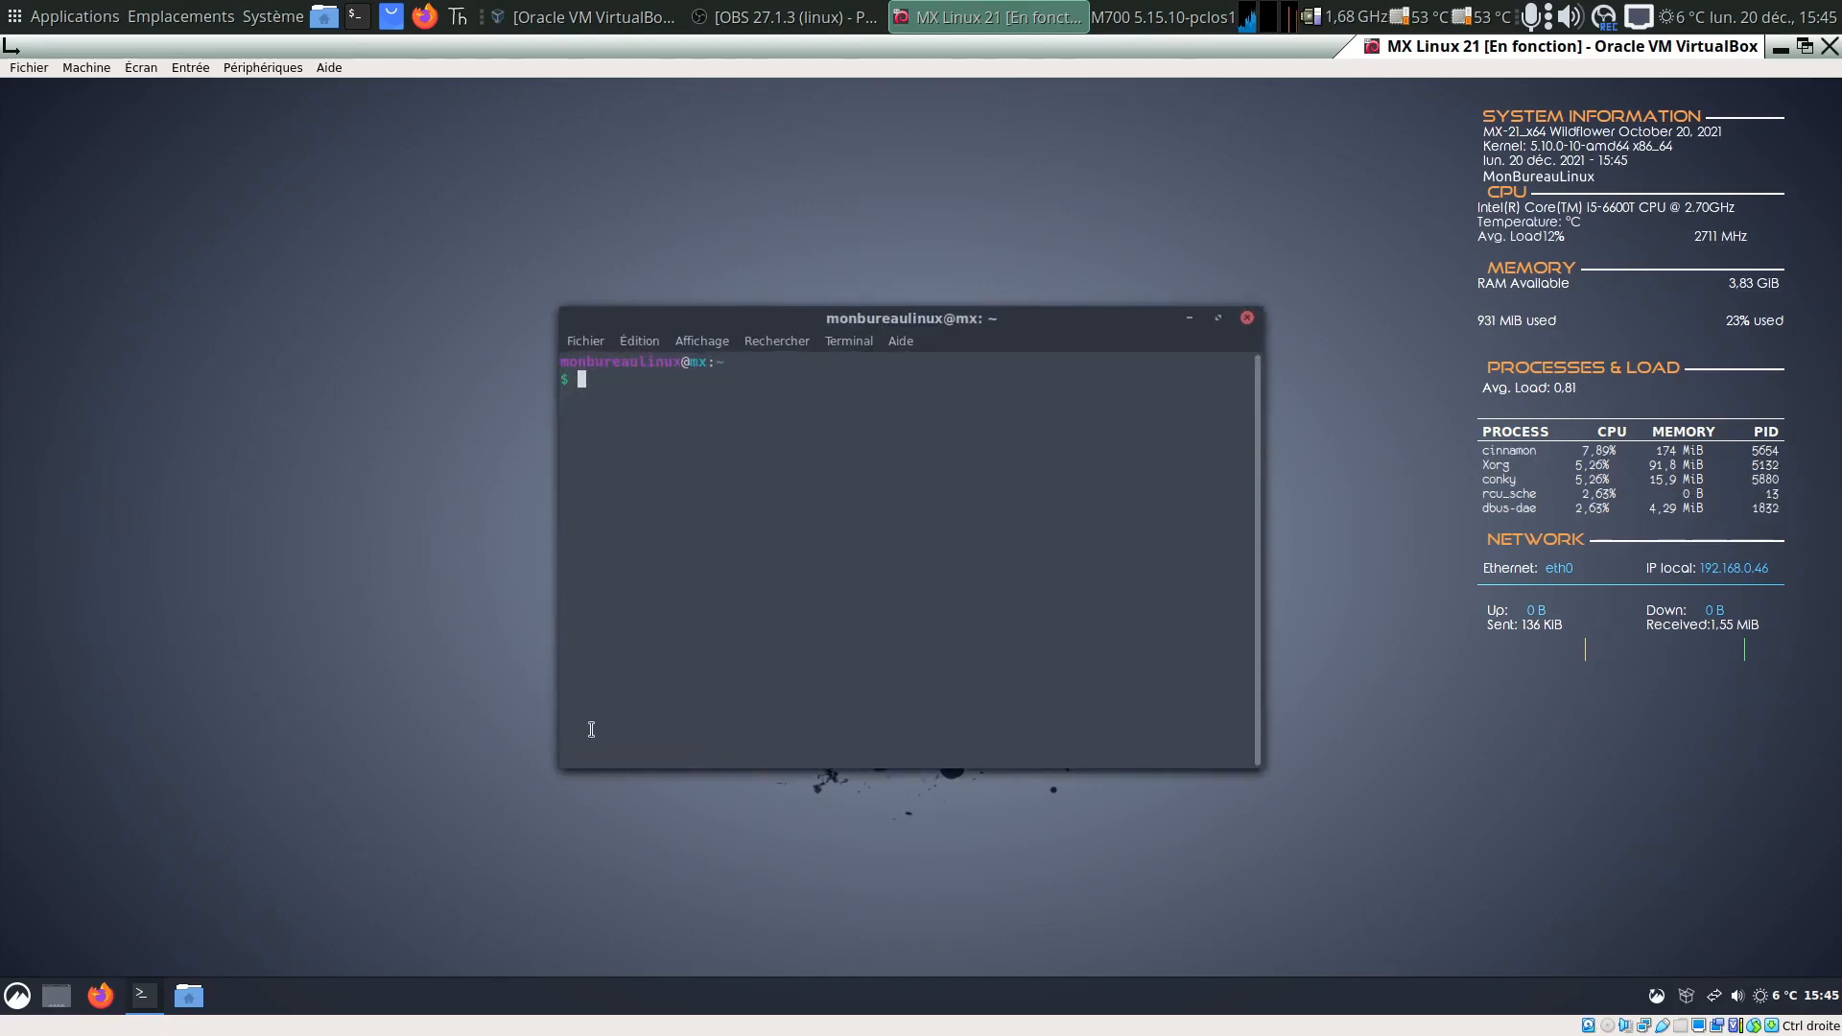
pyautogui.write('neofetch')
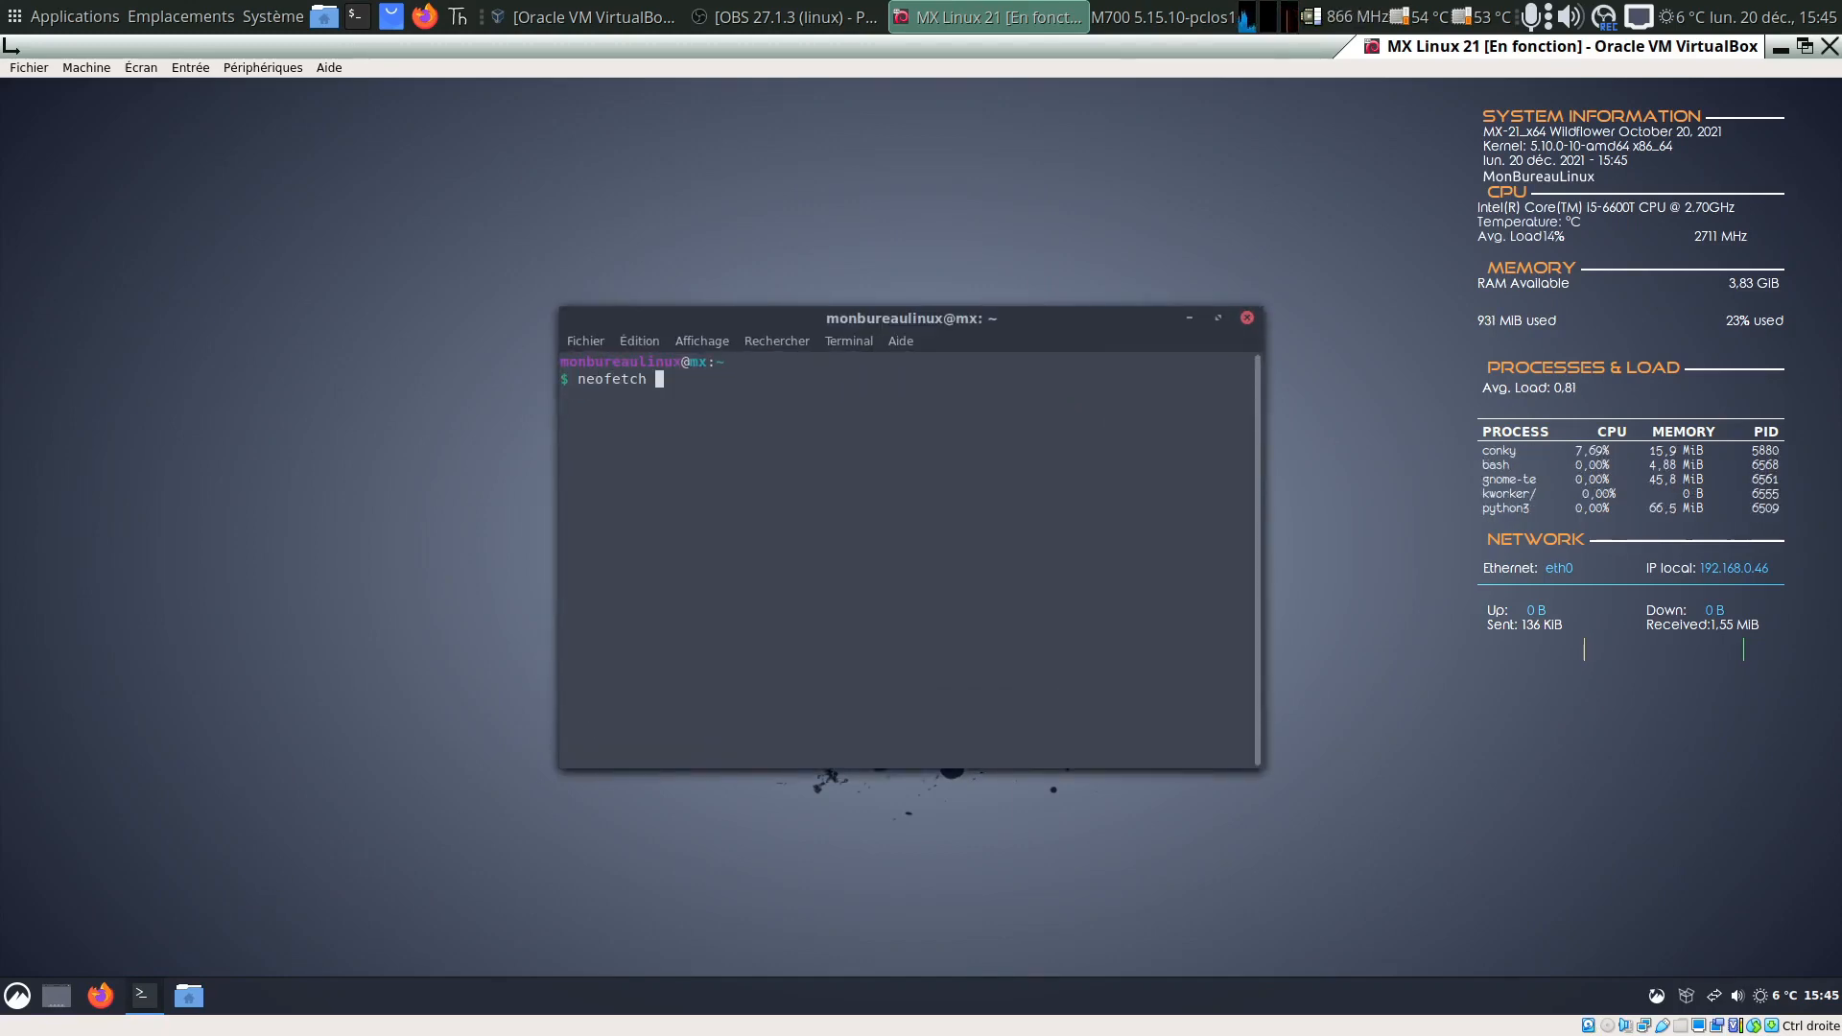
pyautogui.press('Return')
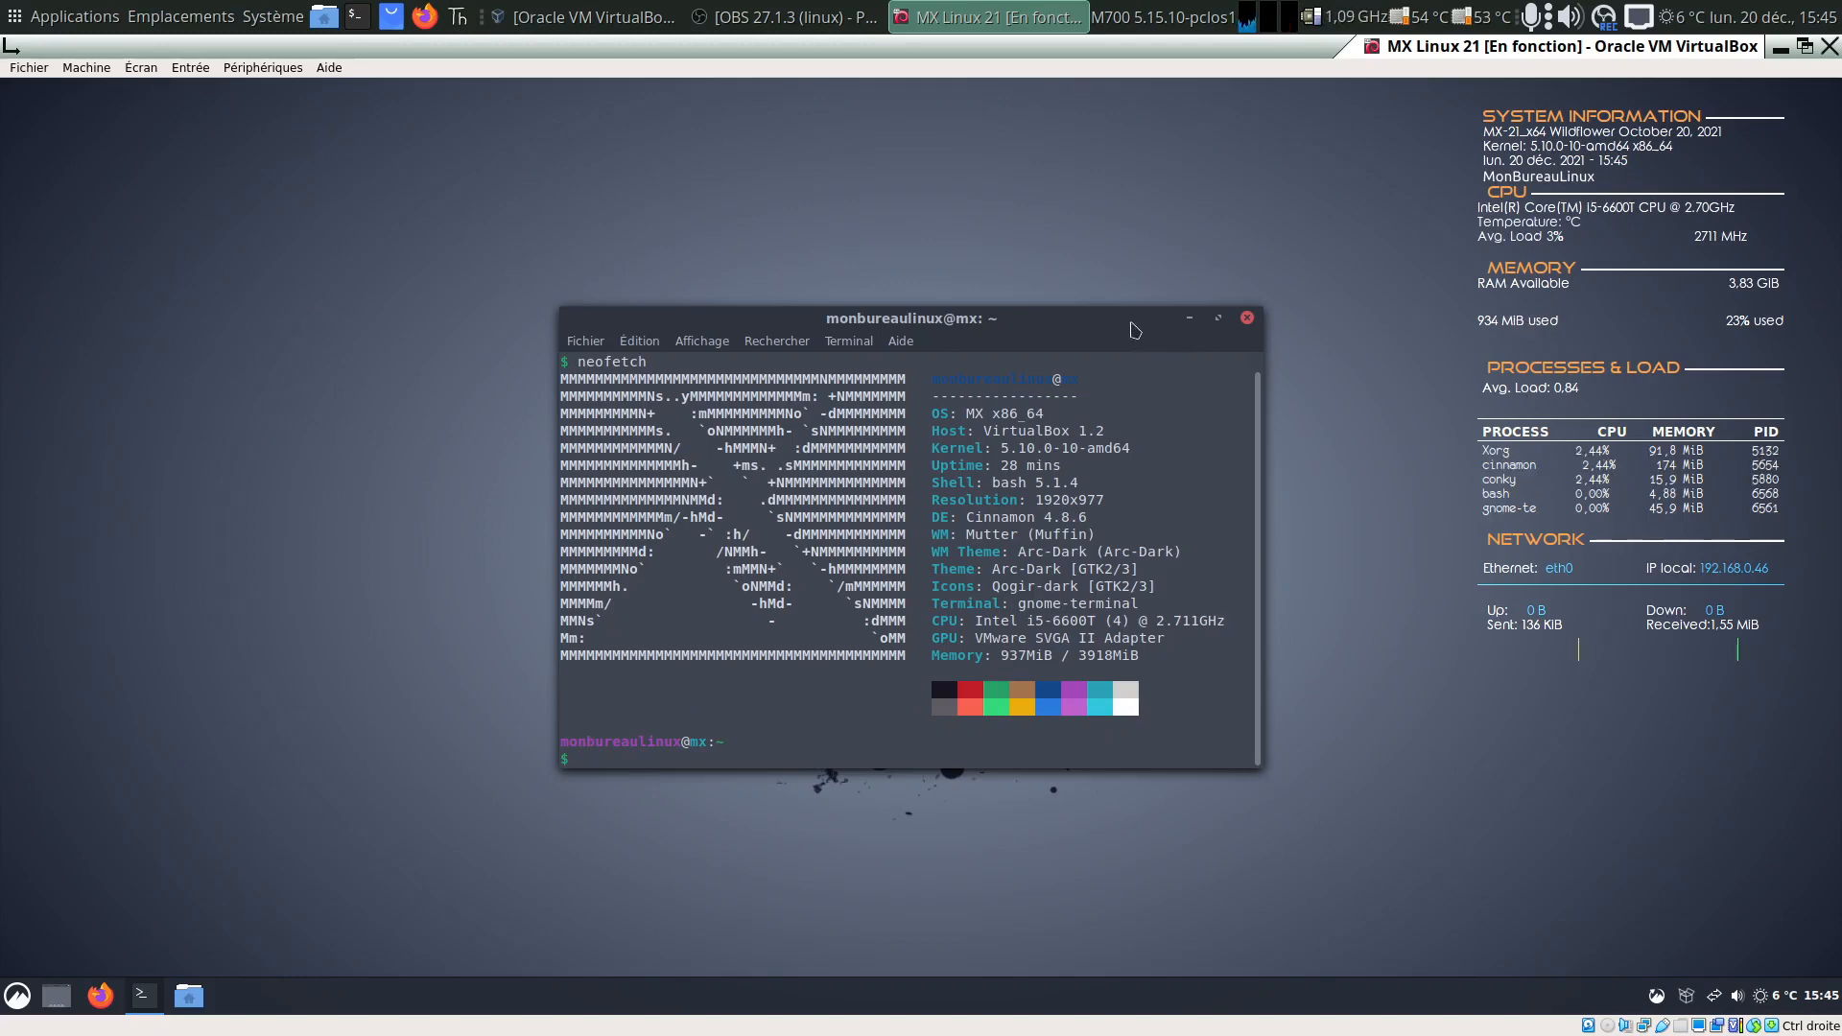
pyautogui.moveTo(1134, 308); pyautogui.dragTo(1315, 116)
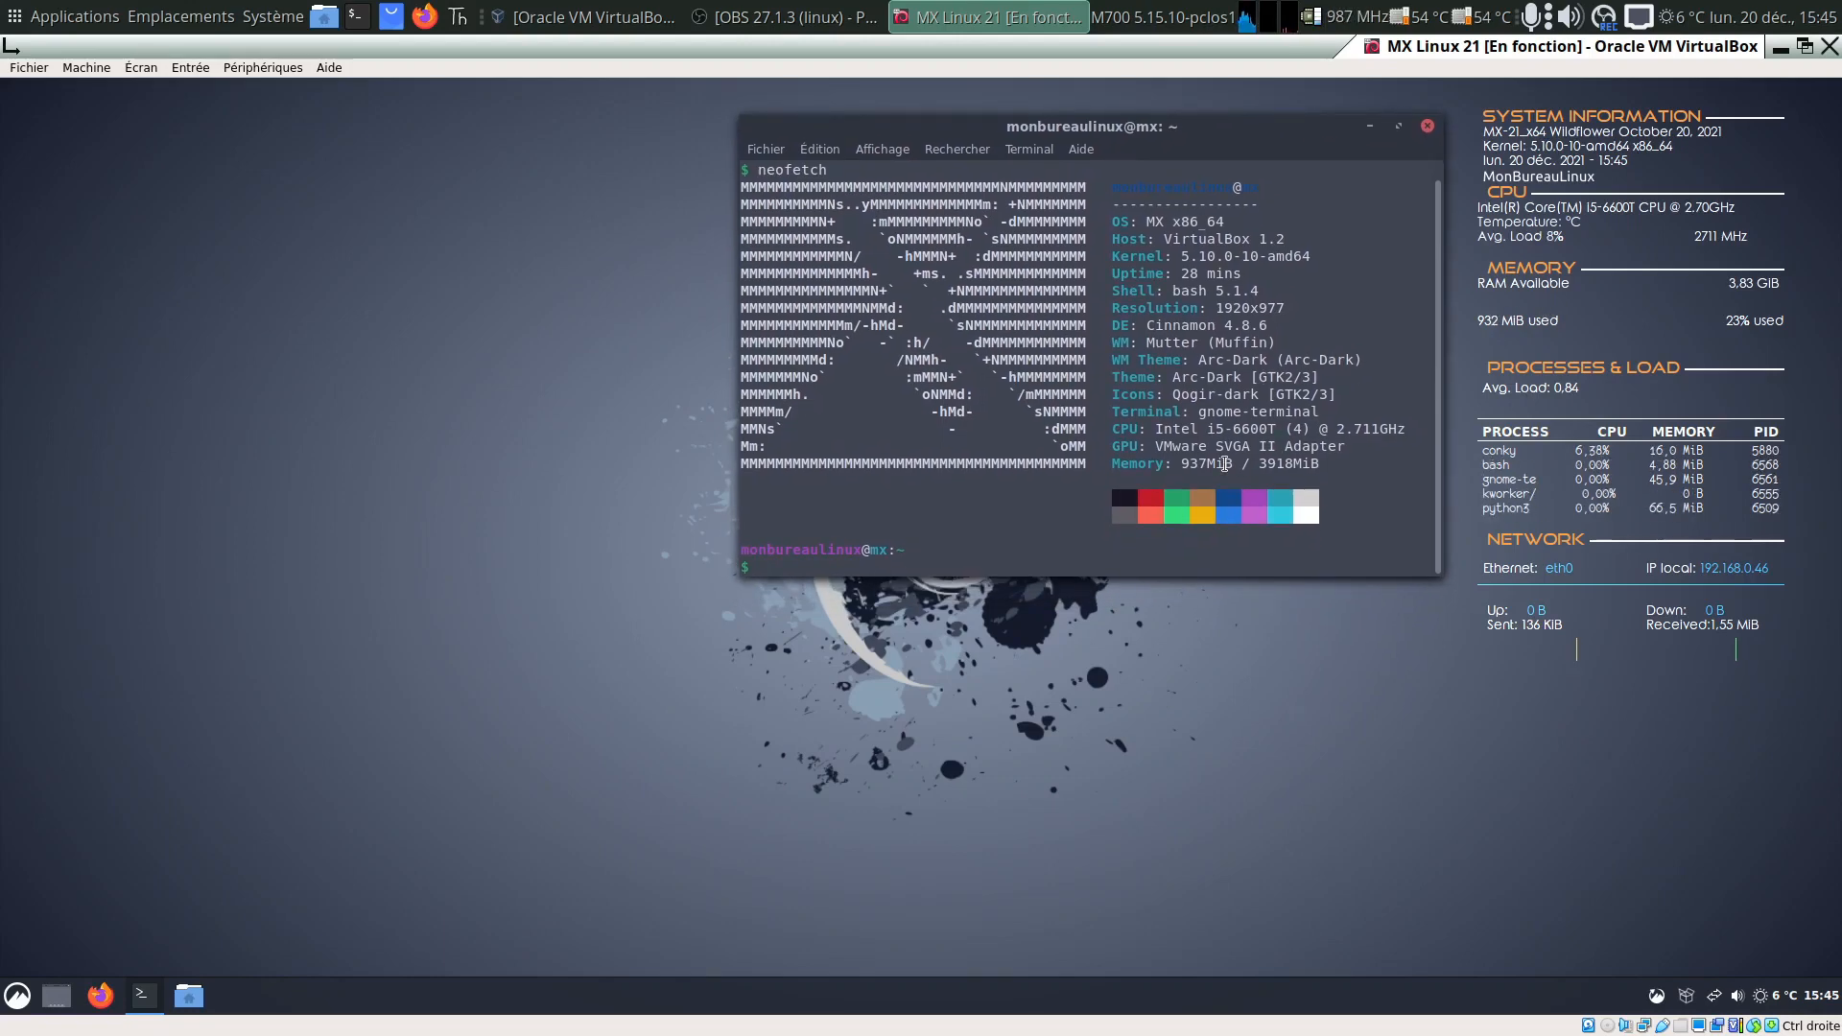
# - Launch Htop and place it beside the neofetch terminal to compare memory use, then close both windows
pyautogui.click(16, 997)
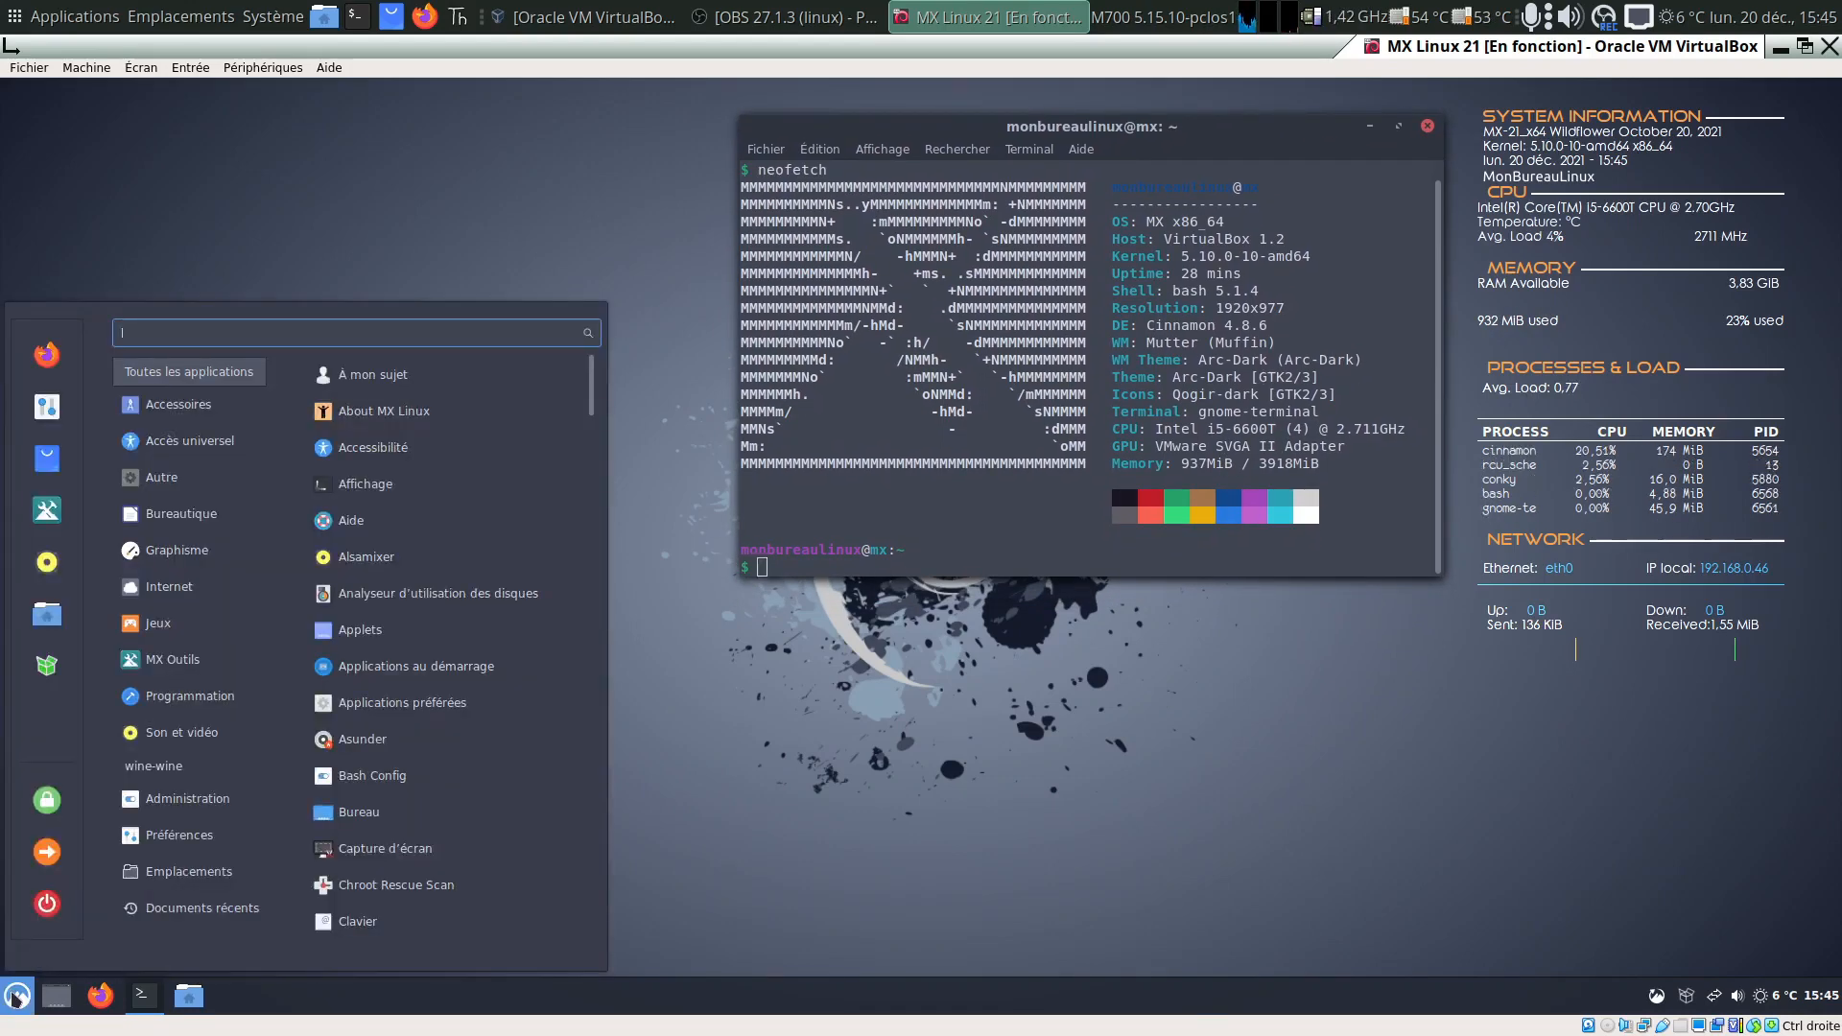
pyautogui.write('ht')
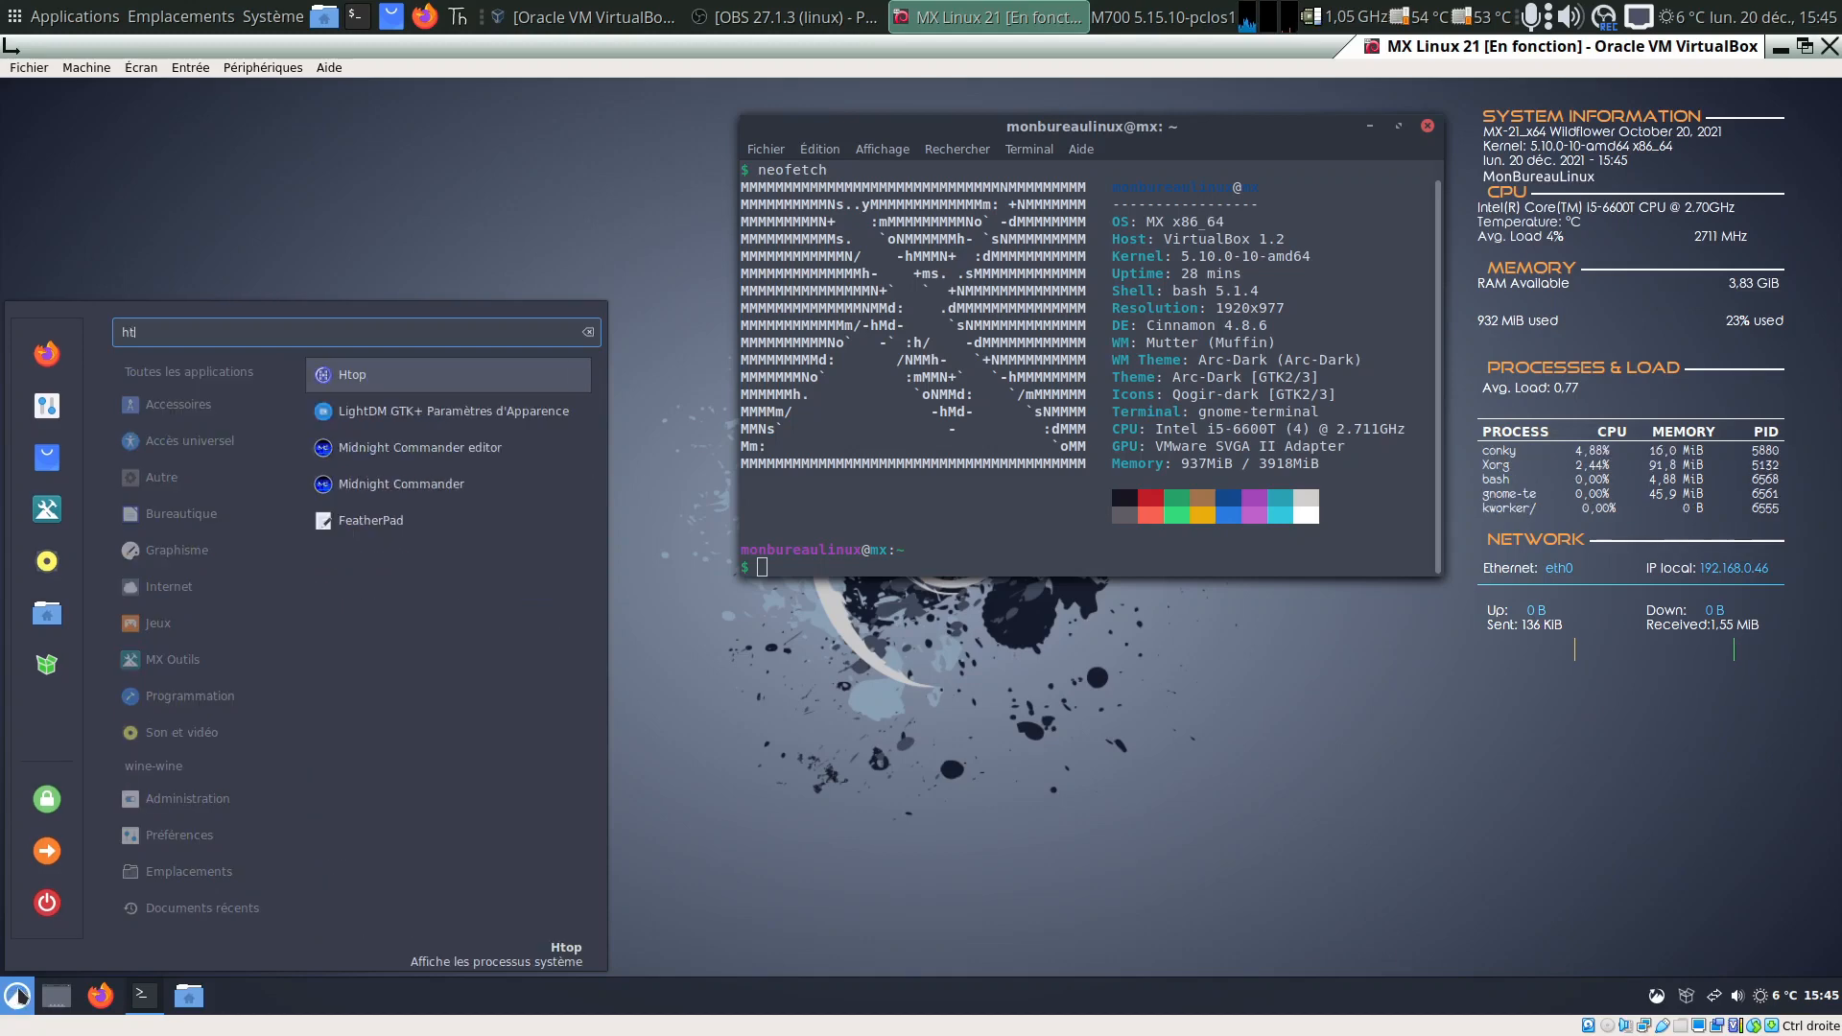
pyautogui.press('Return')
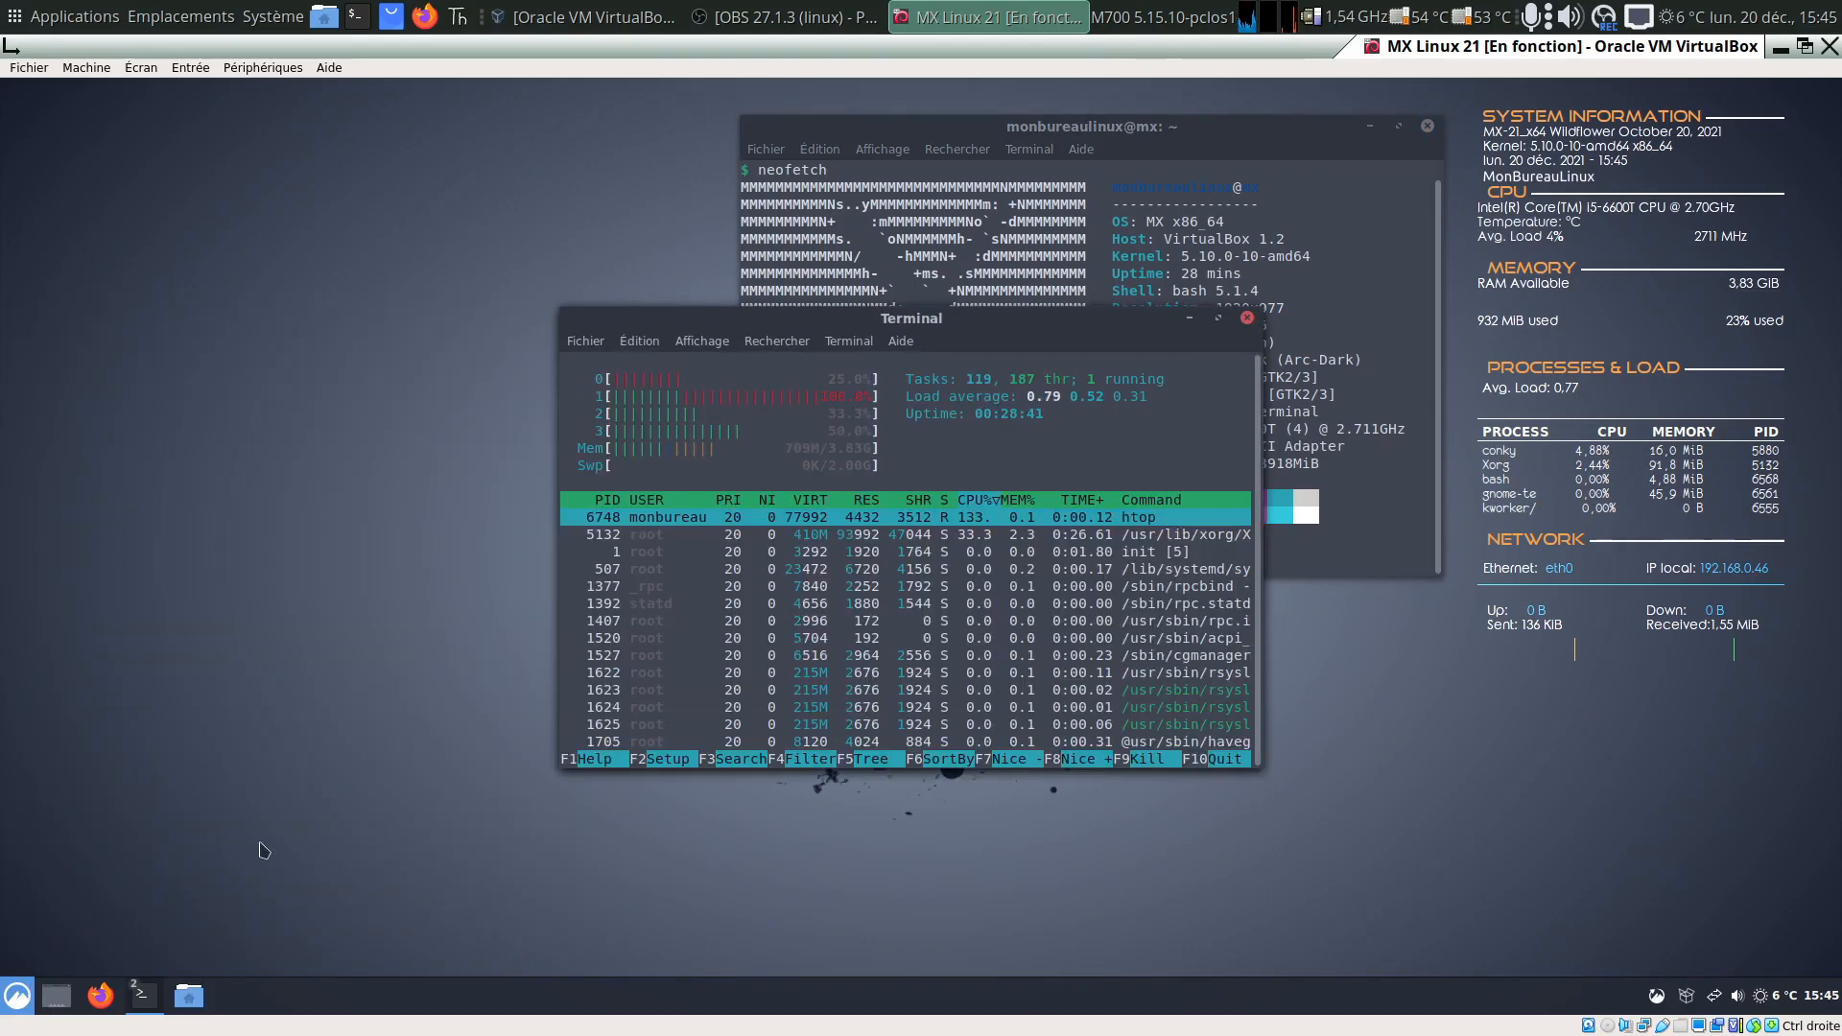
pyautogui.moveTo(971, 320); pyautogui.dragTo(436, 131)
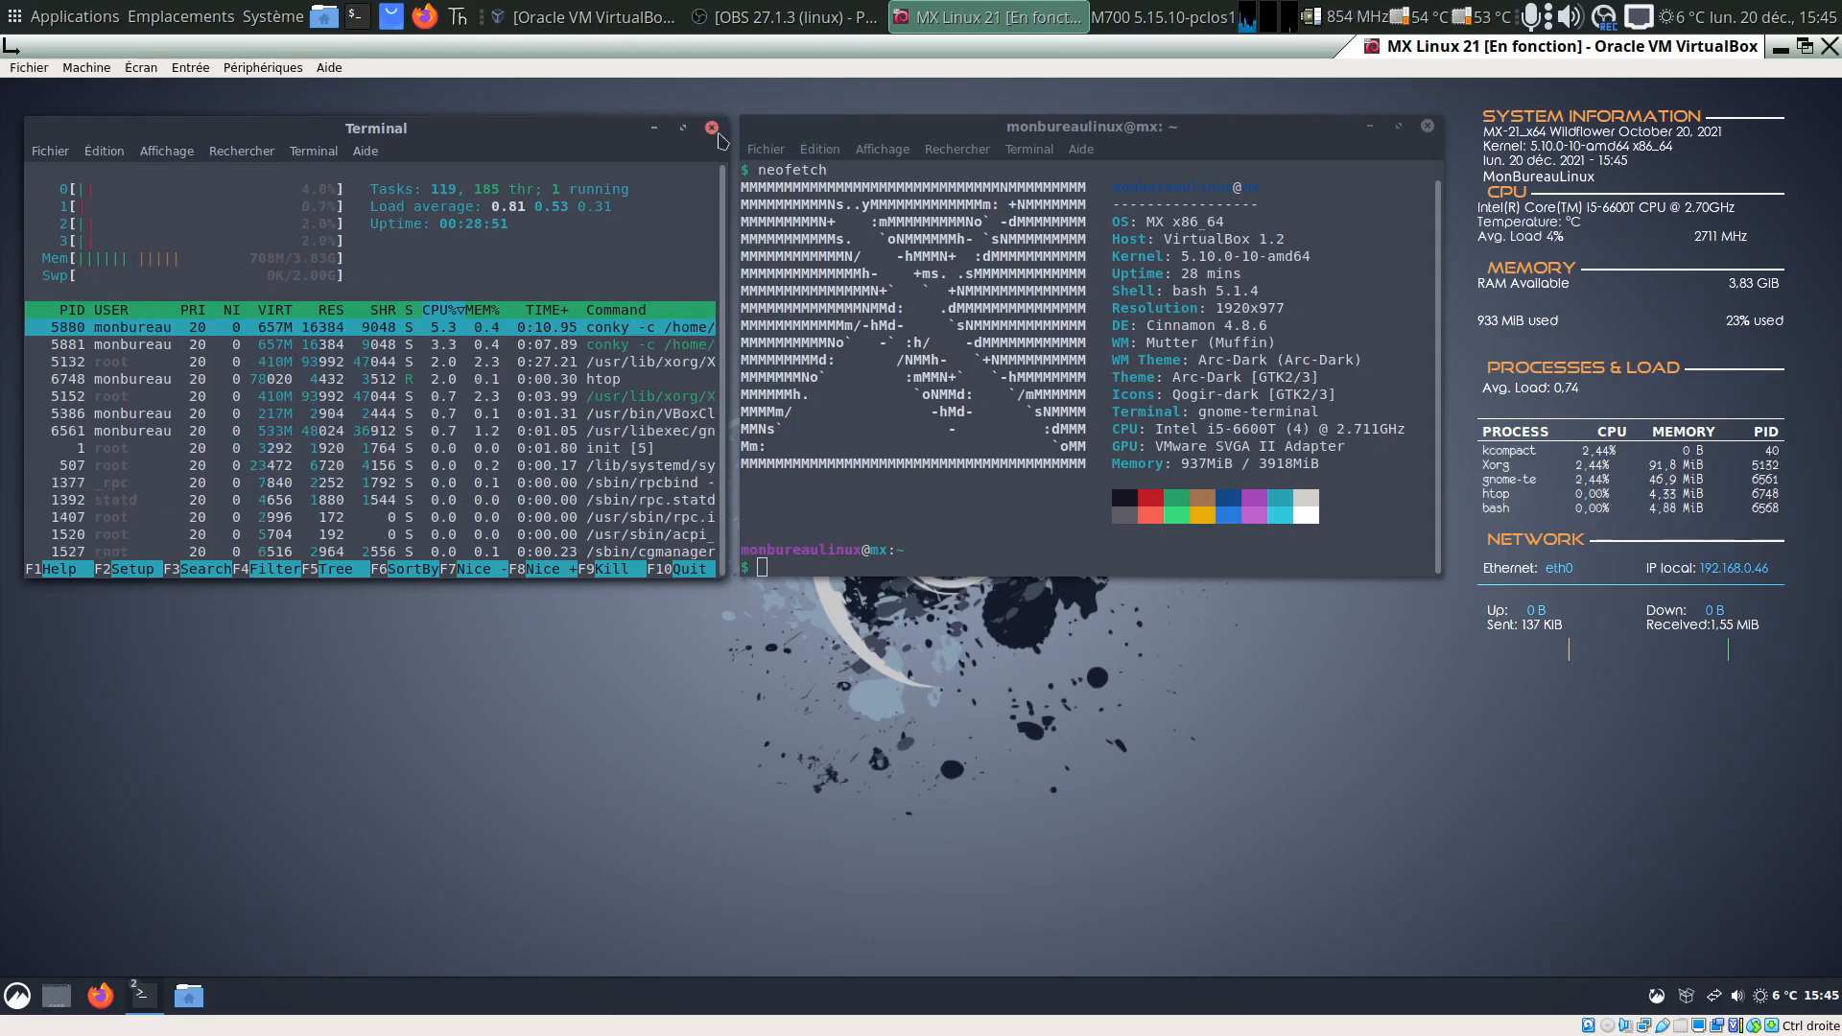
pyautogui.hotkey('ctrl', '+')
pyautogui.press('q')
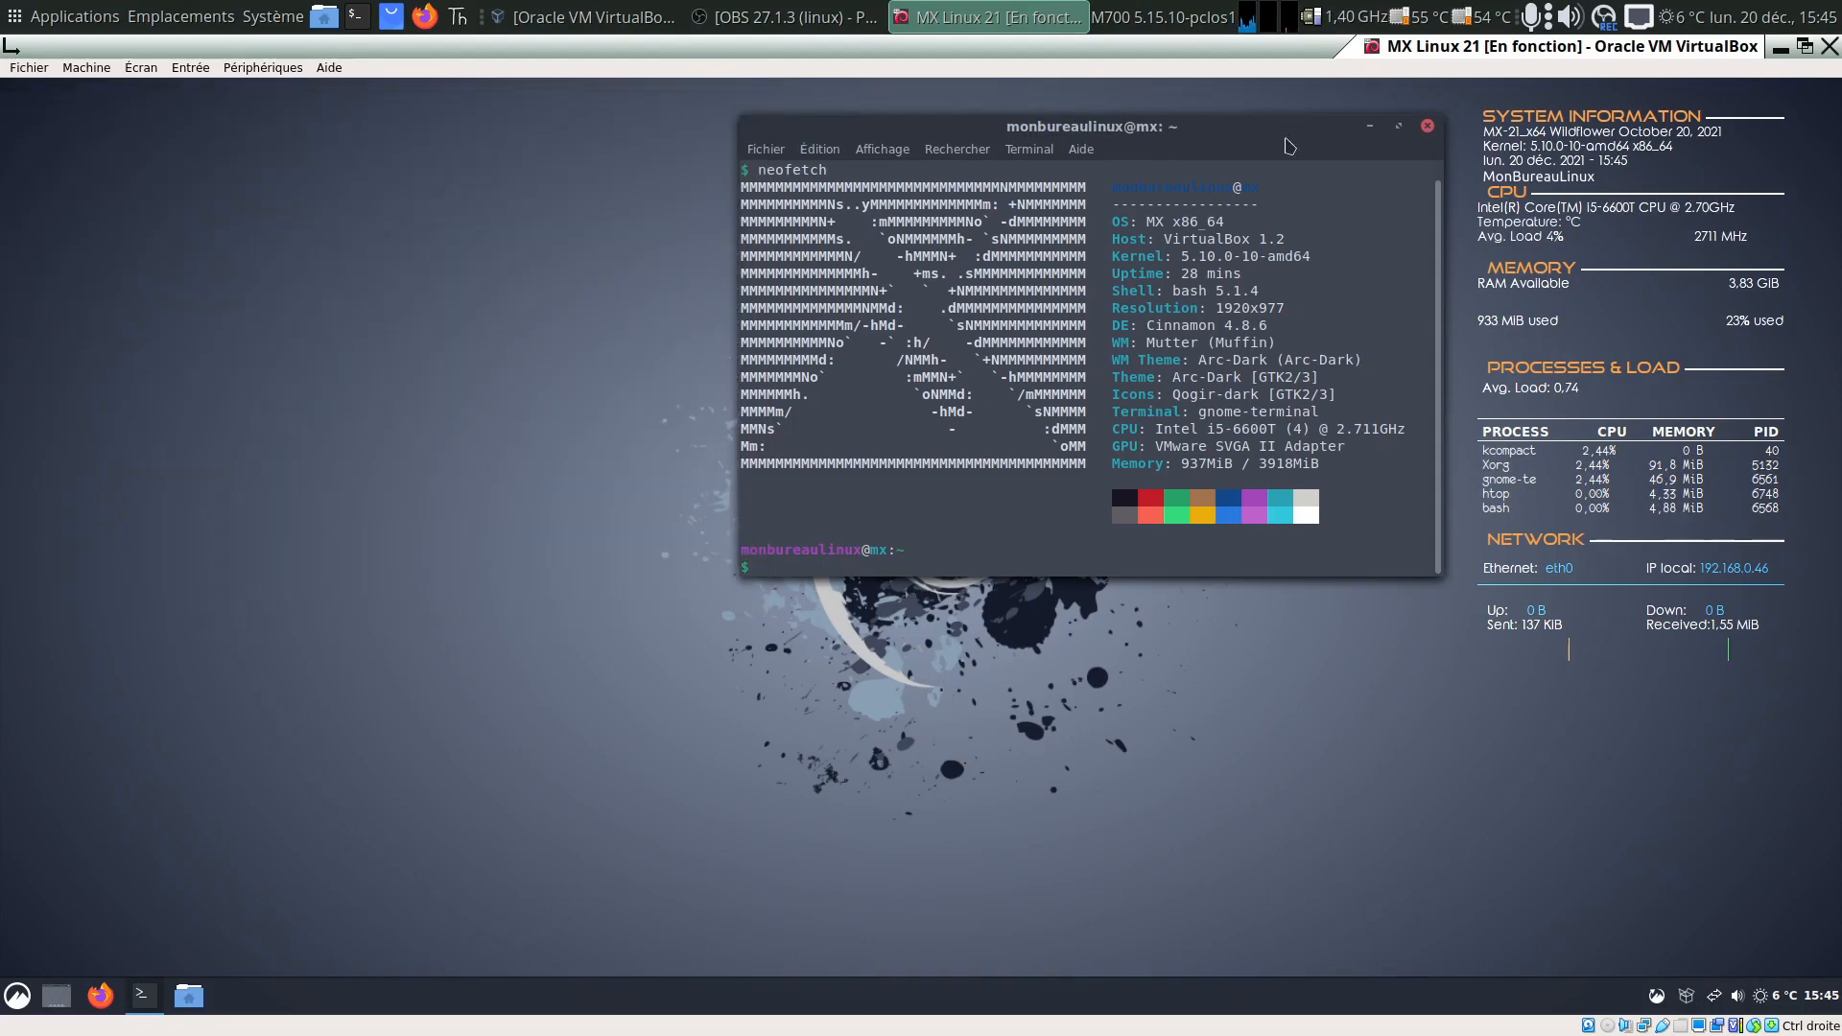
pyautogui.click(1429, 125)
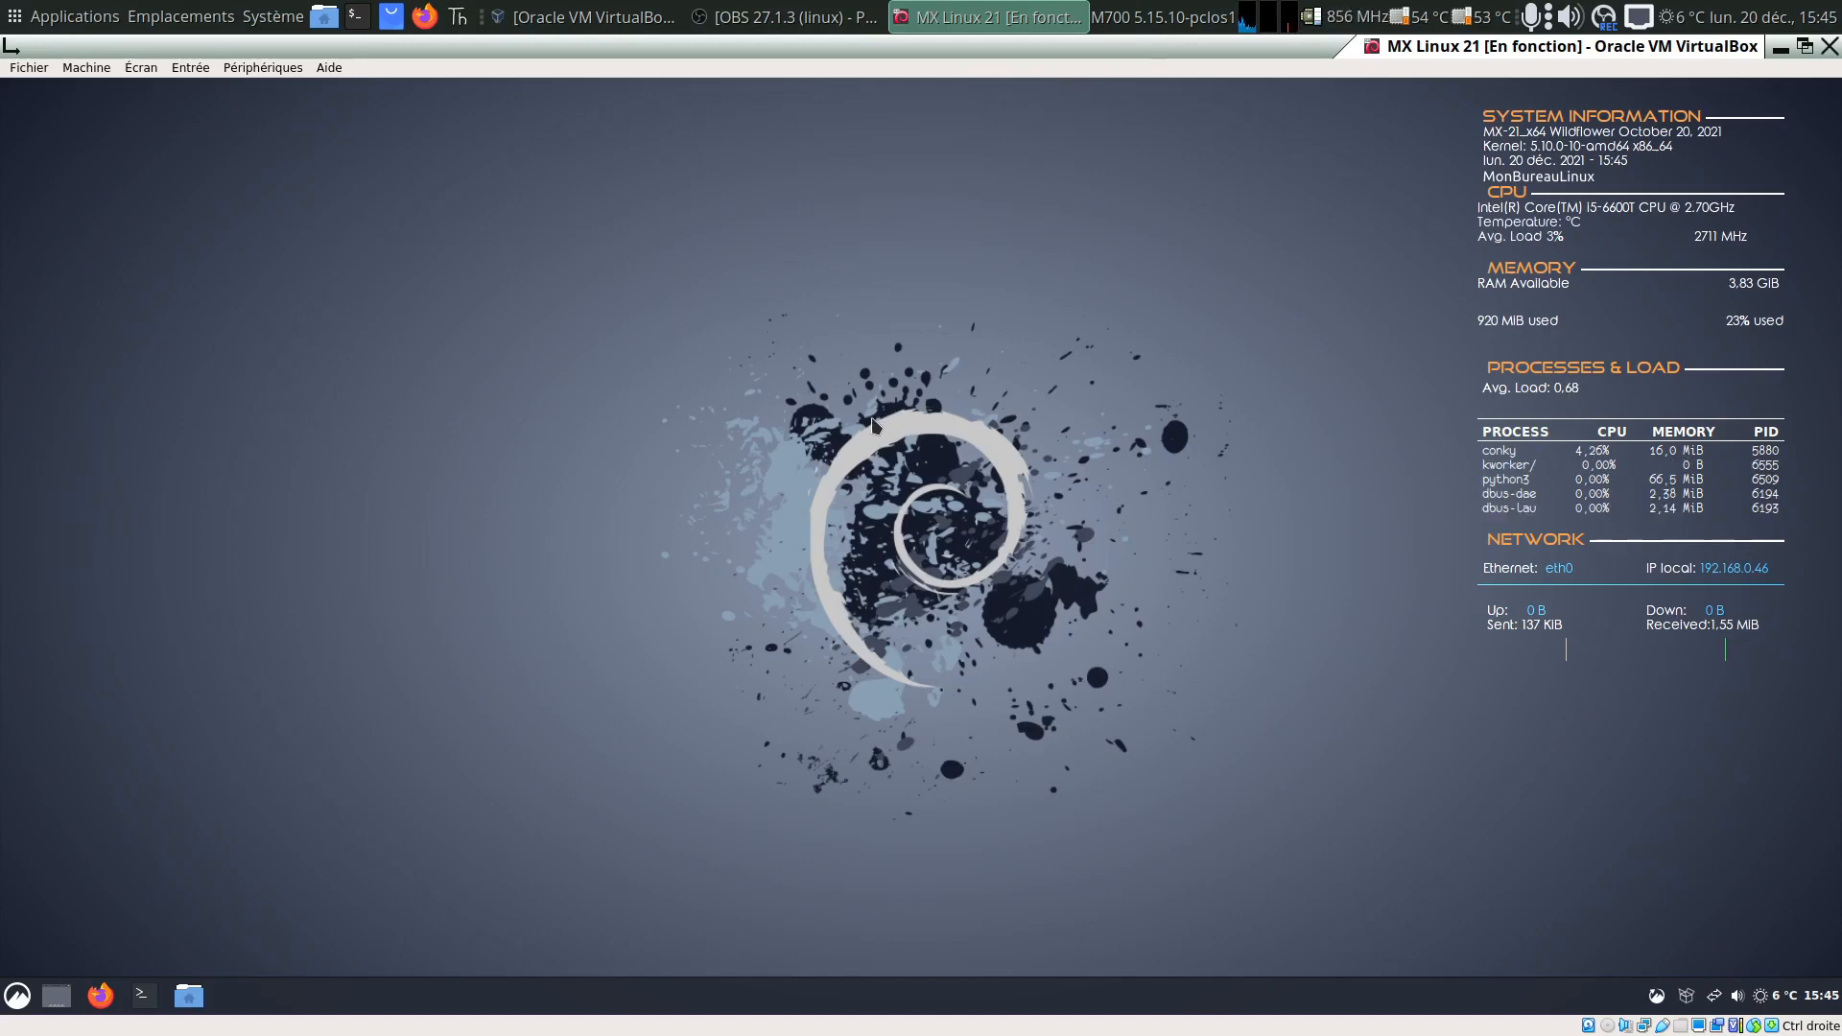
# - Read the bookmarked MX Linux wiki page "How to completely remove Xfce" in Firefox, then minimize the browser
pyautogui.click(100, 995)
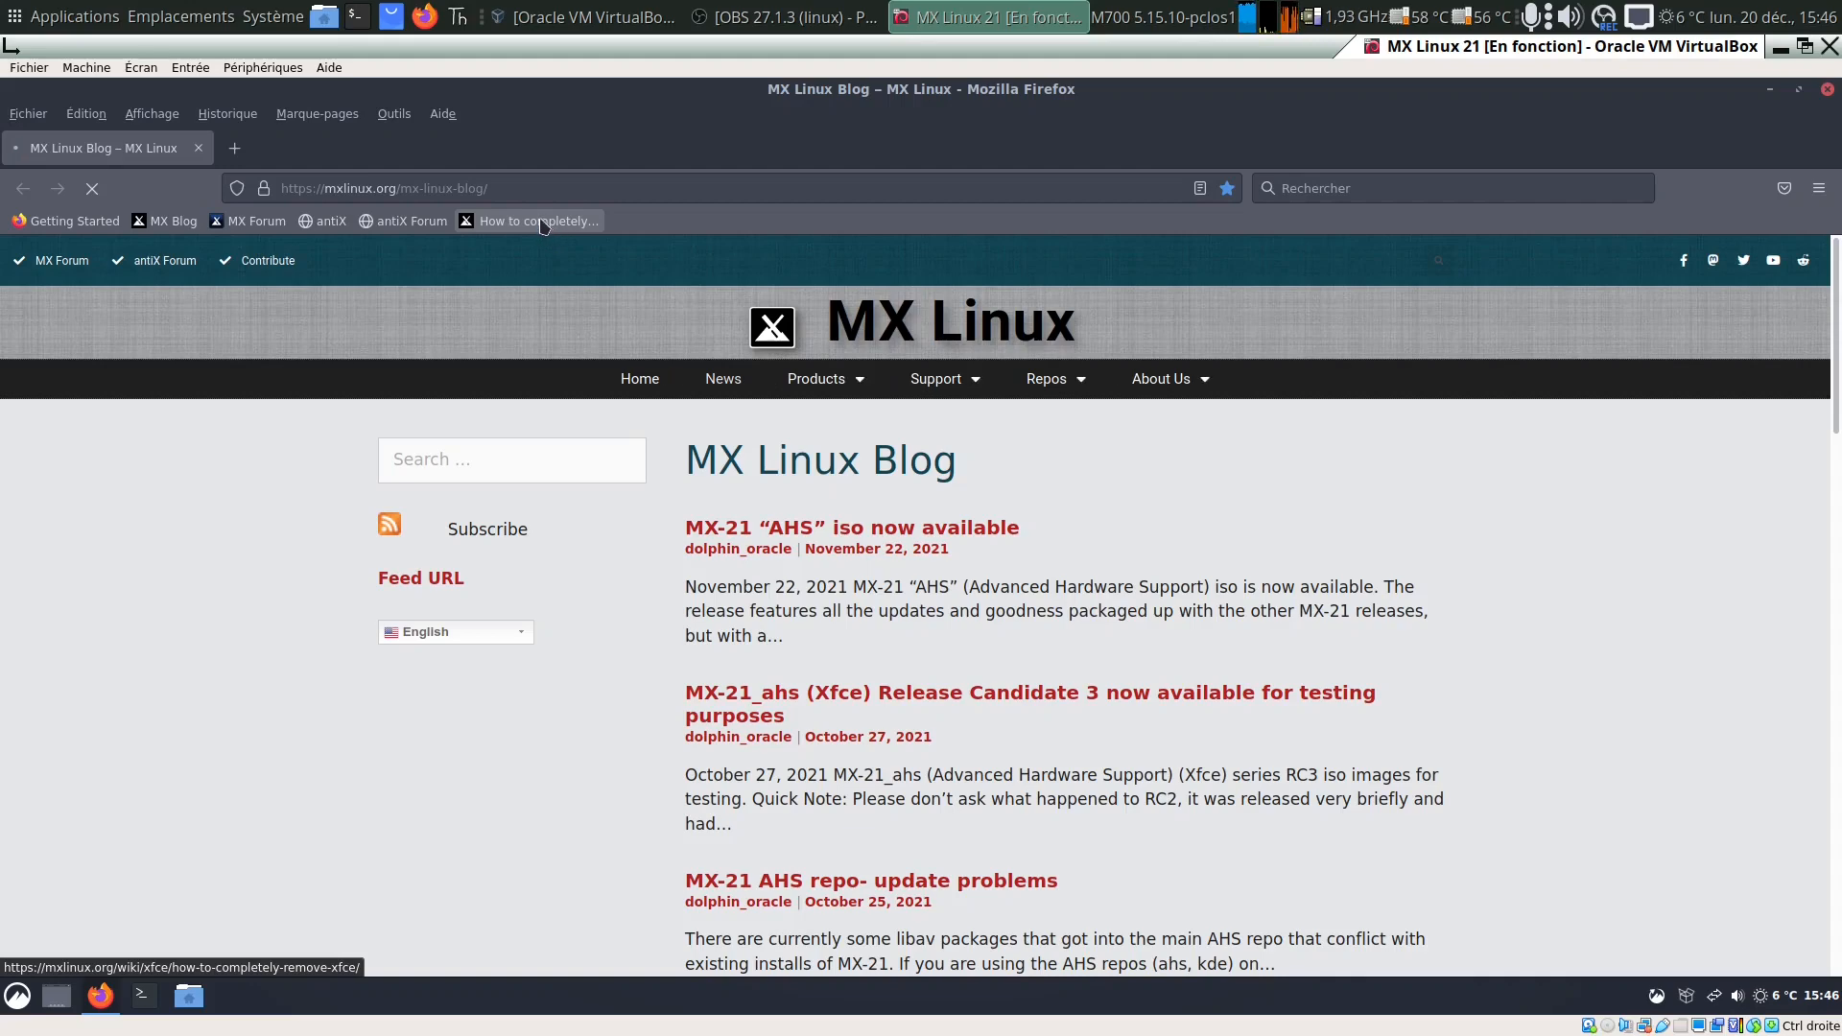
pyautogui.click(543, 222)
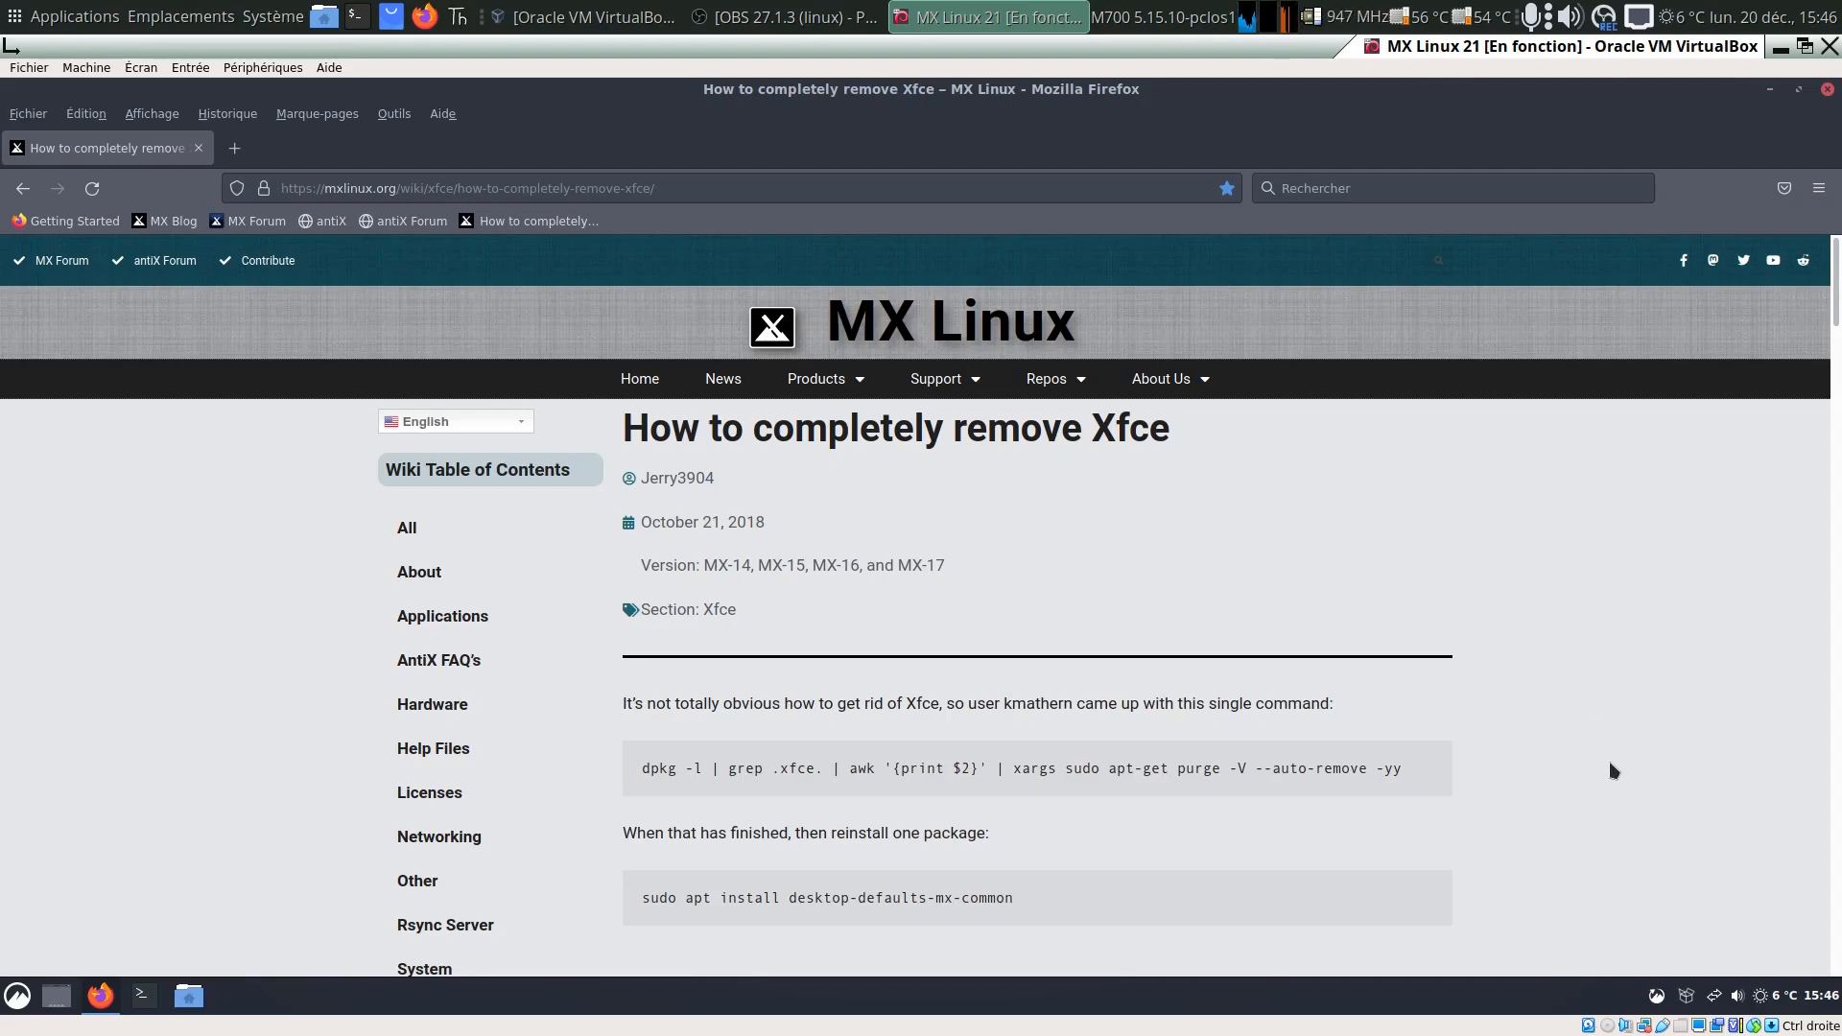
pyautogui.scroll(-2, 1612, 768)
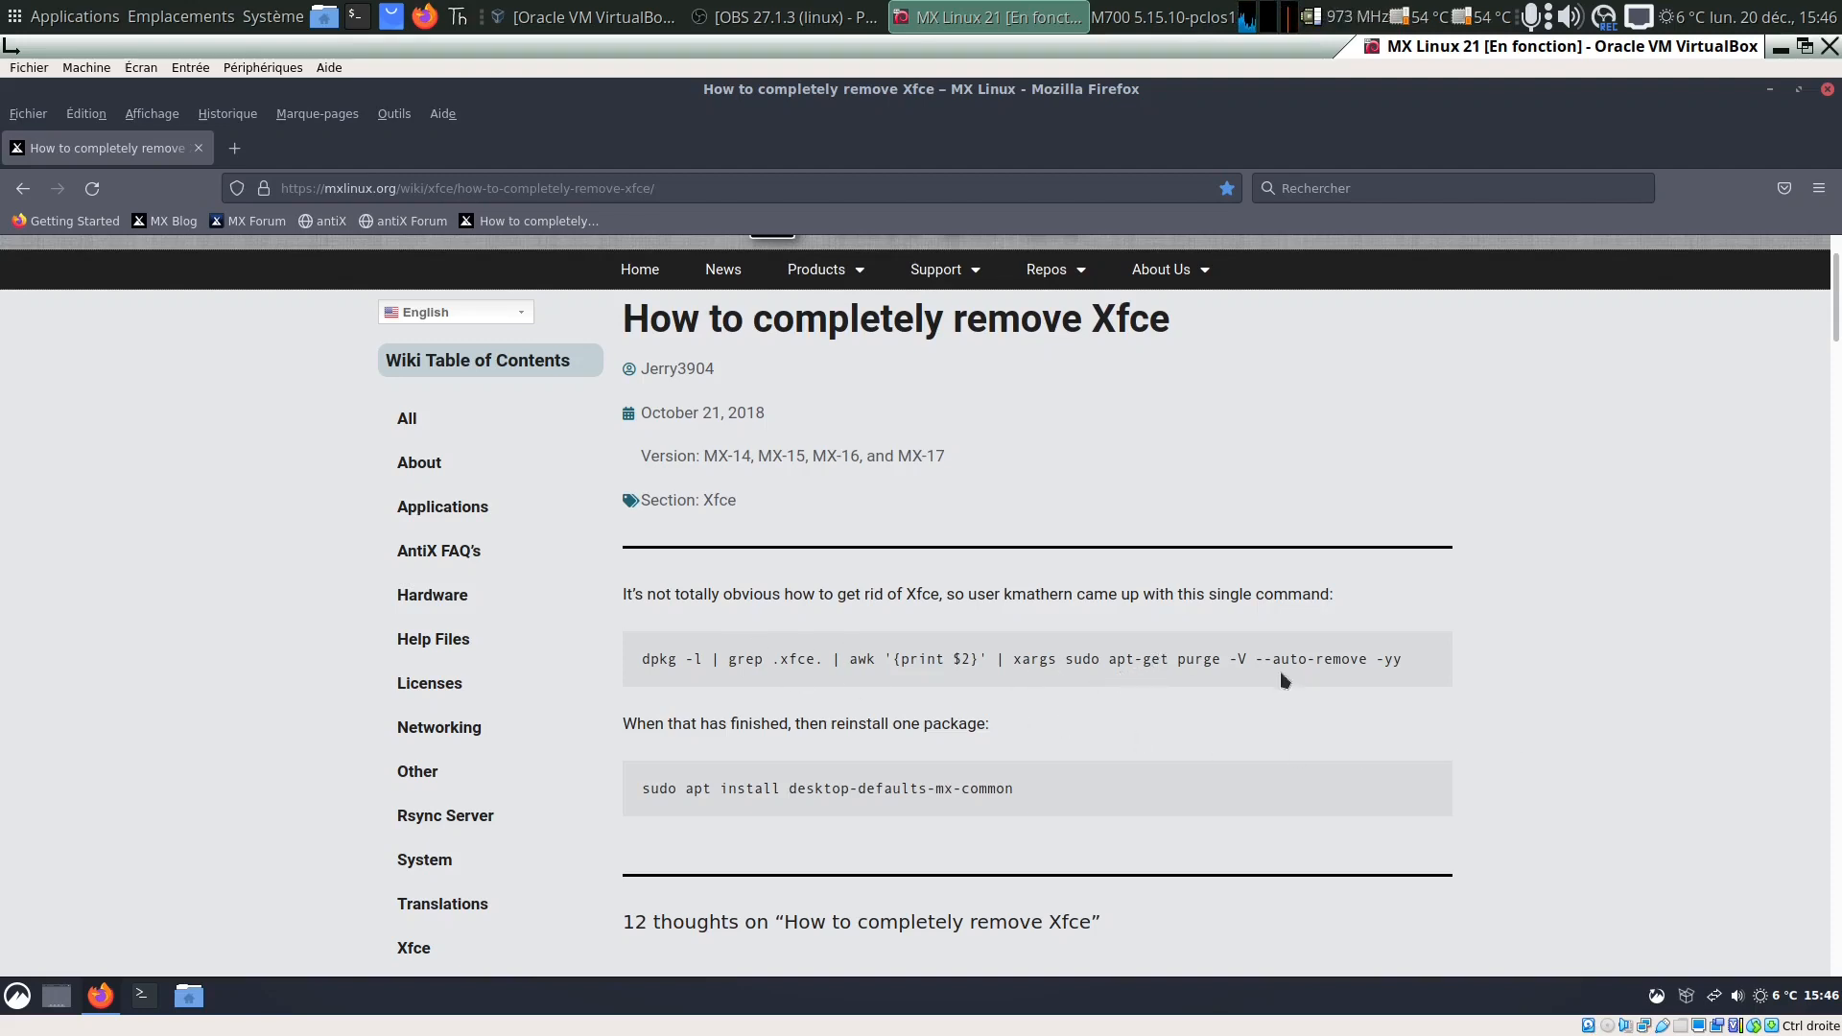
pyautogui.scroll(-3, 1416, 711)
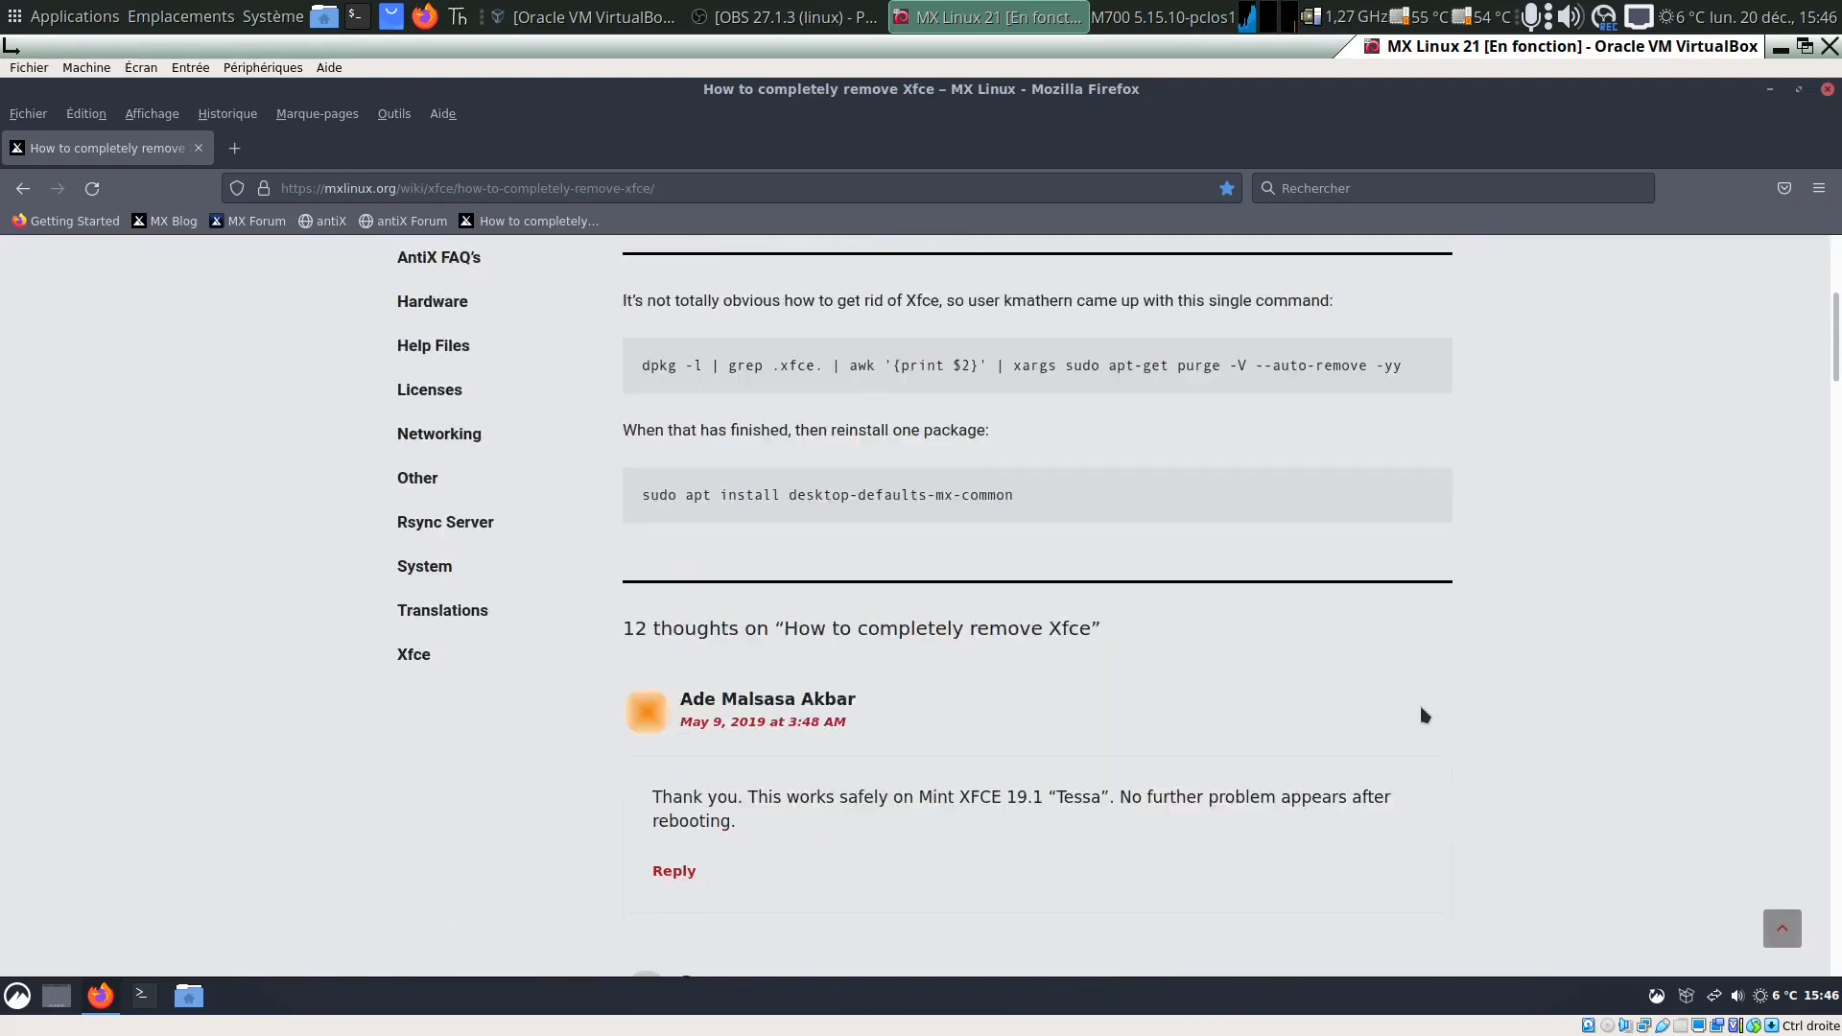
pyautogui.scroll(4, 1421, 707)
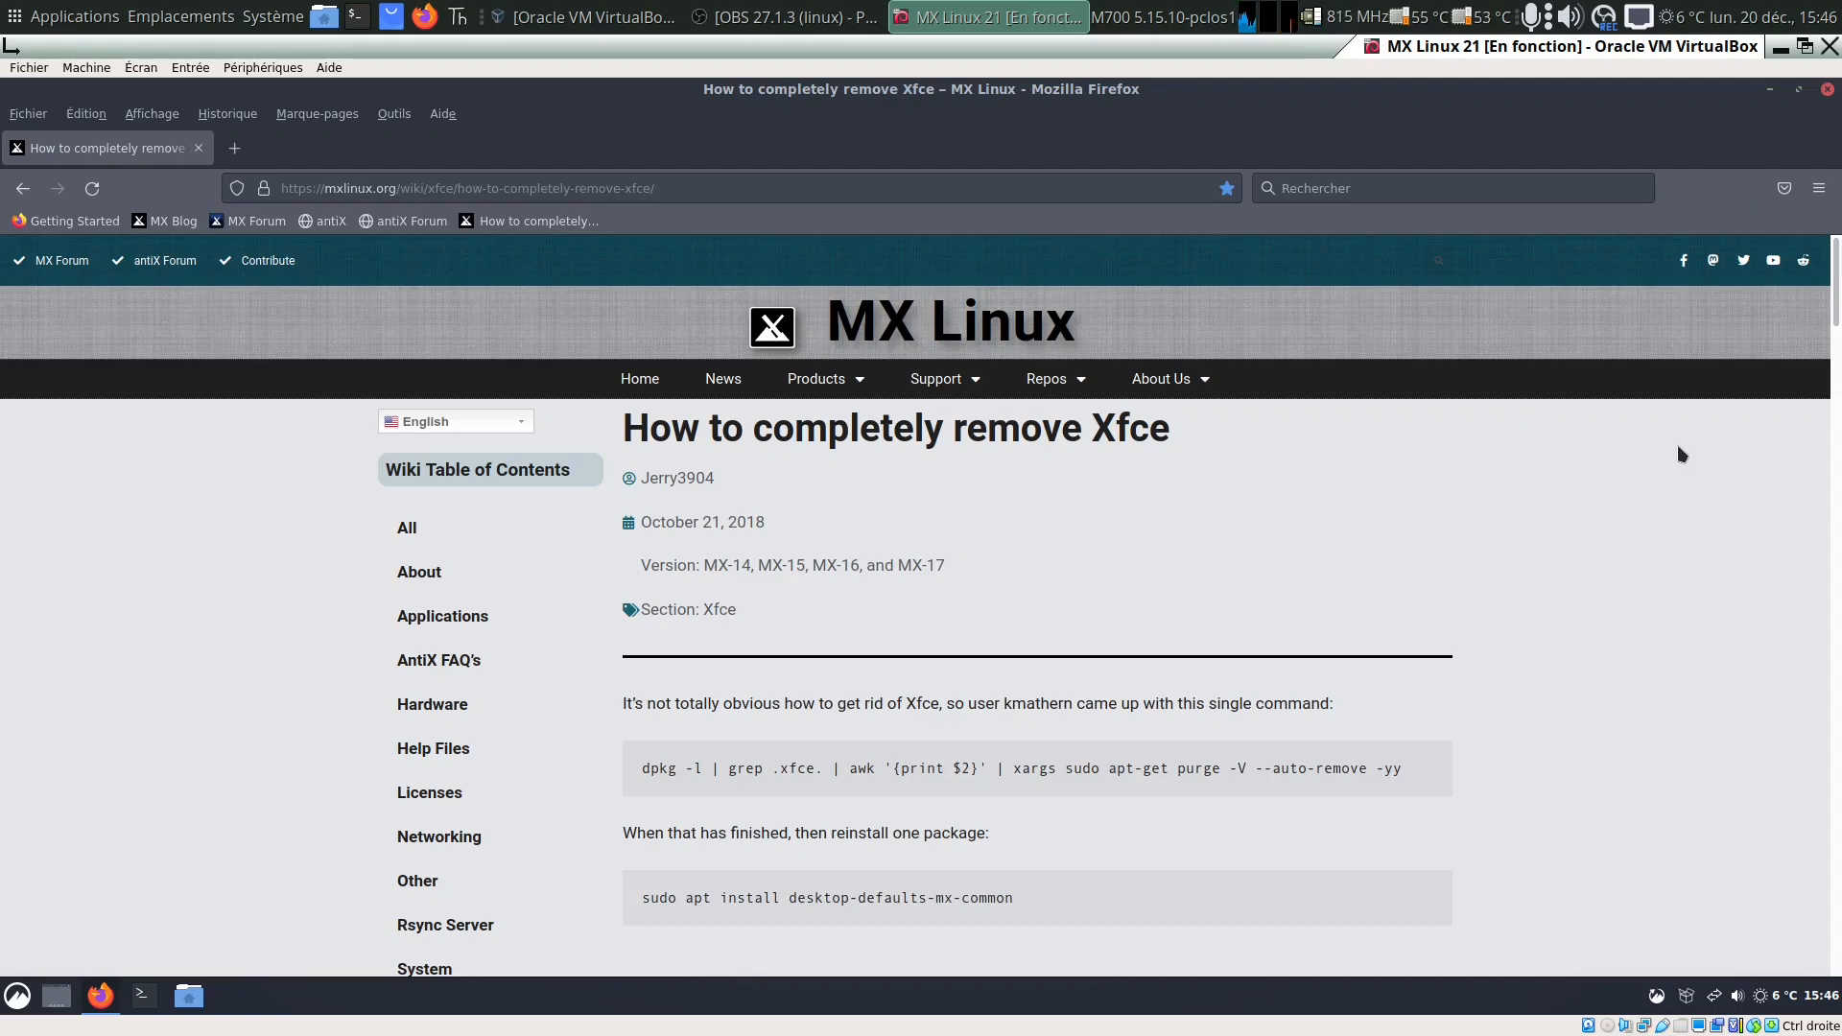
pyautogui.click(1771, 90)
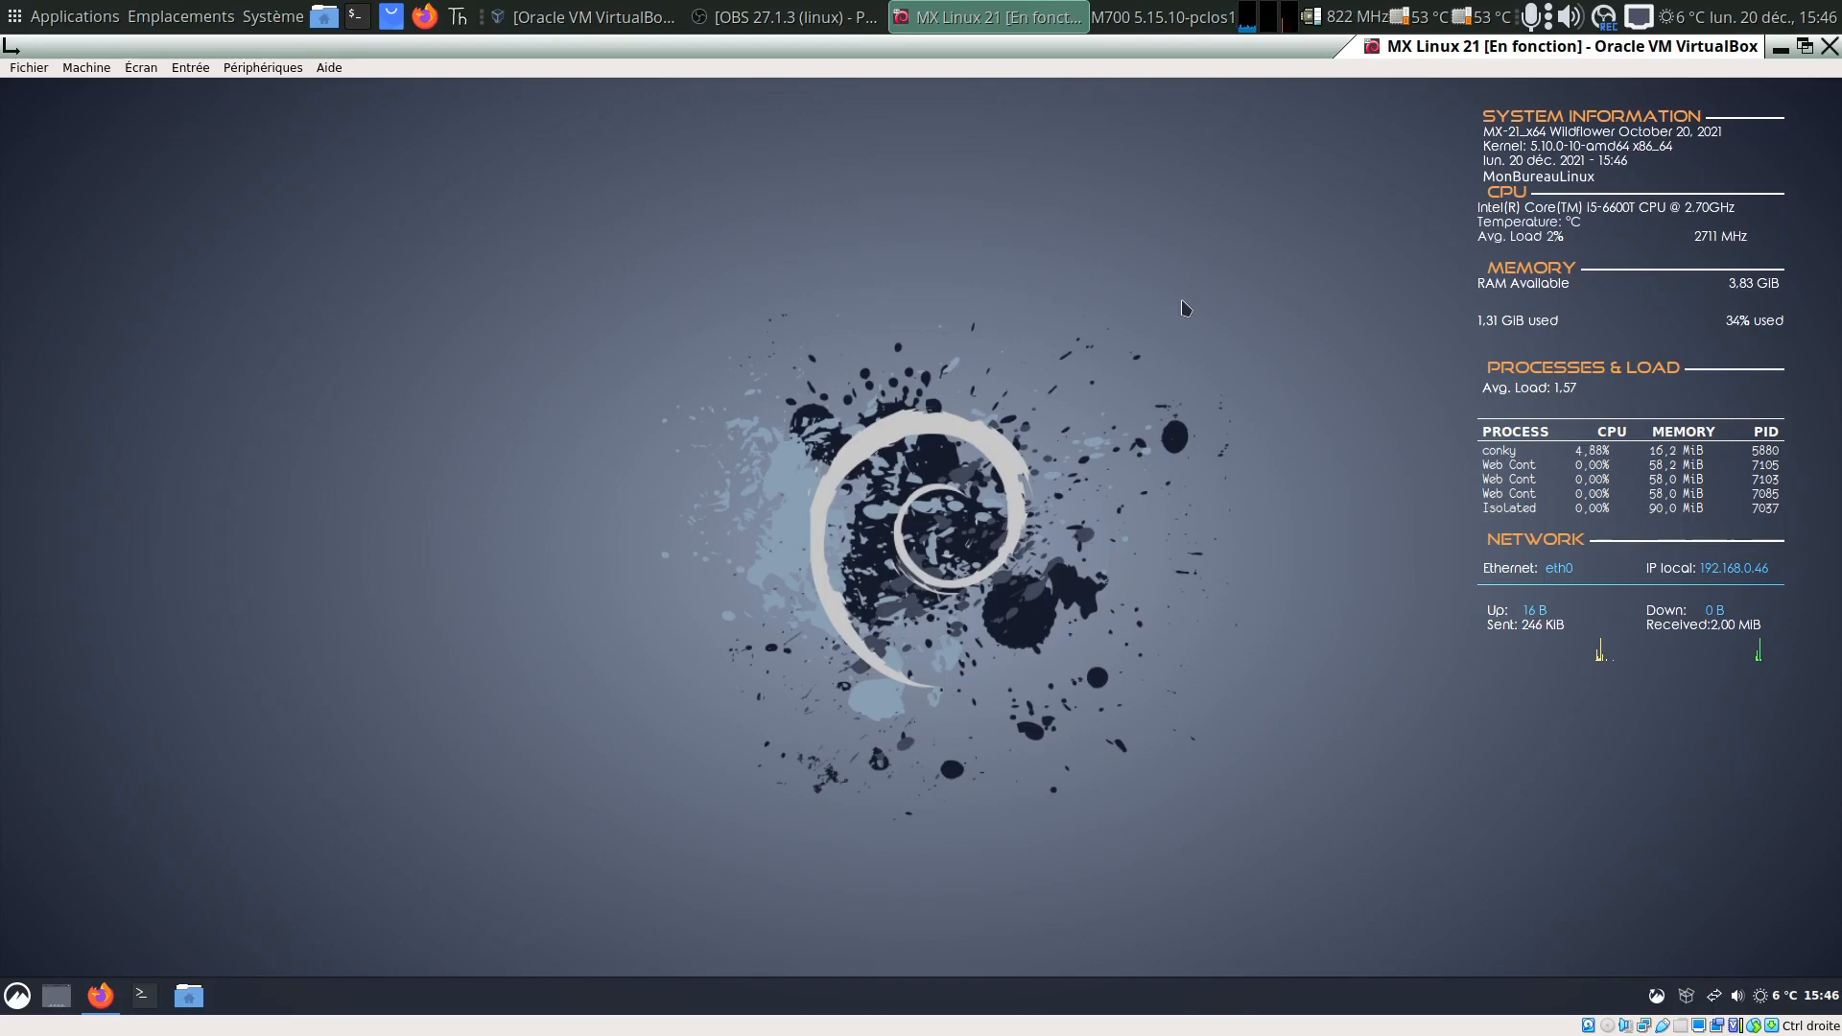
# - Log out of the Cinnamon session and confirm the disconnection
pyautogui.click(17, 996)
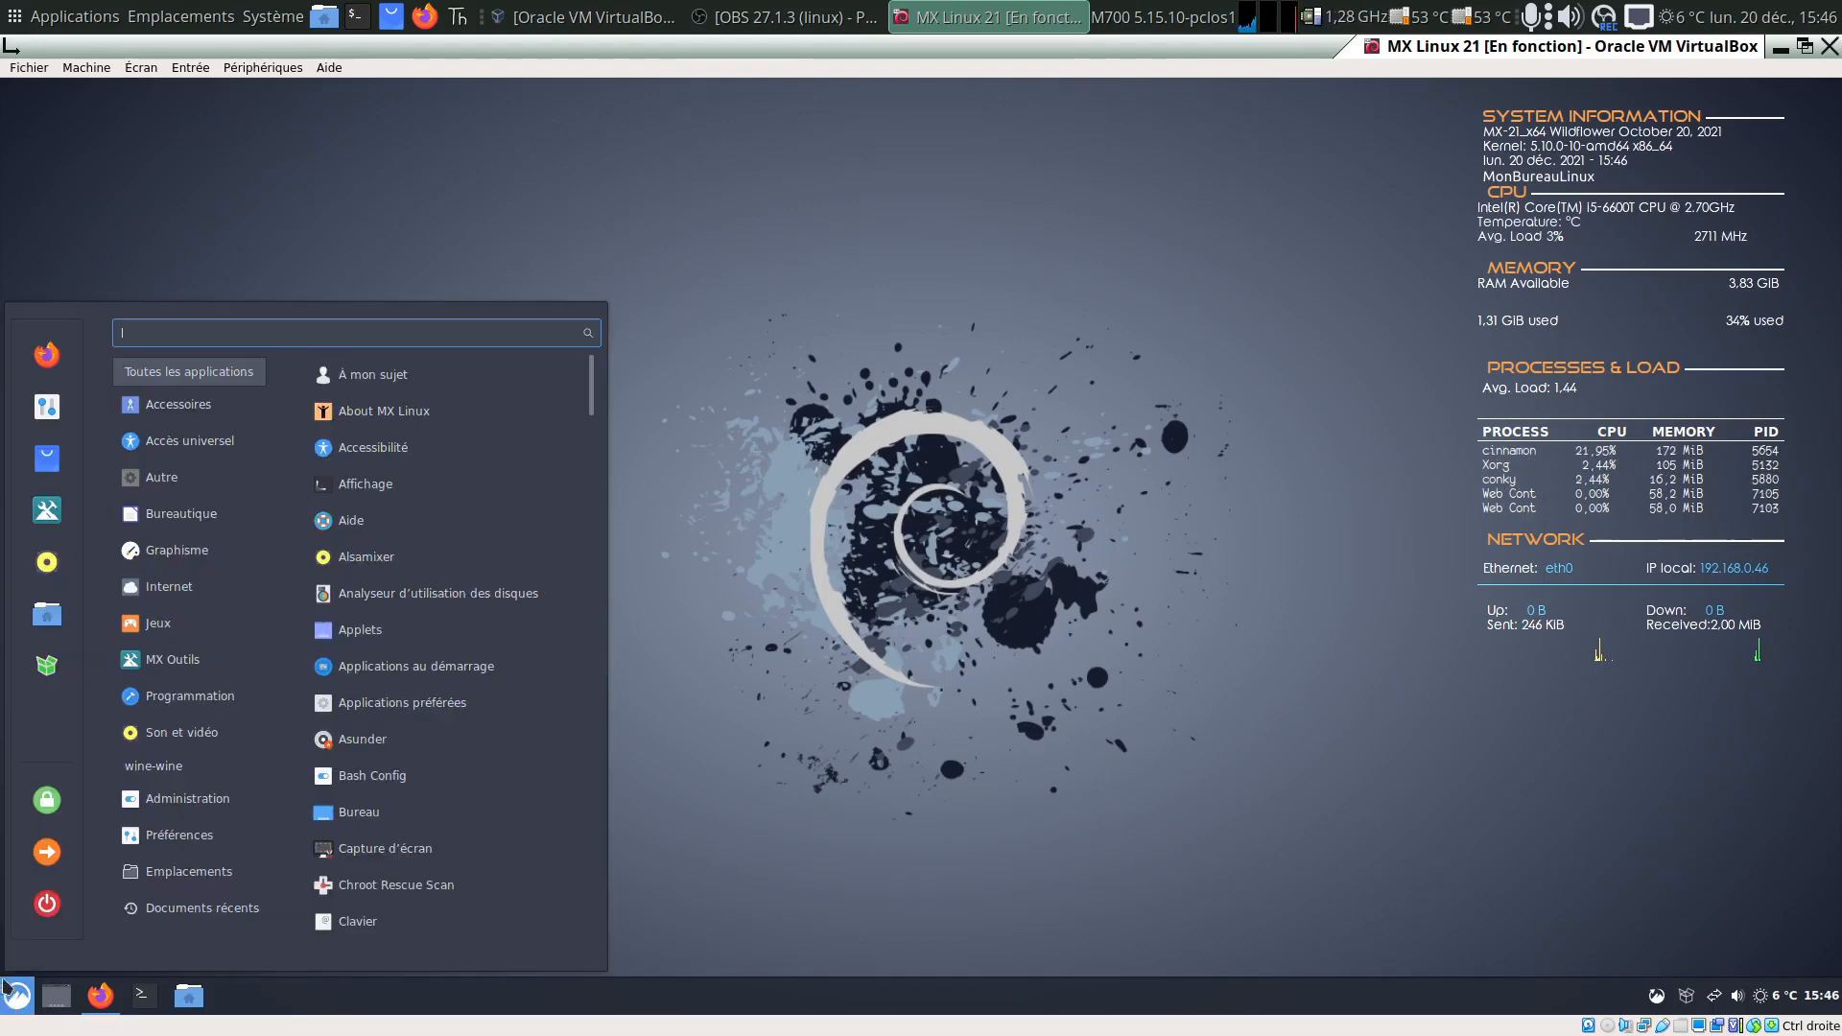
pyautogui.click(45, 864)
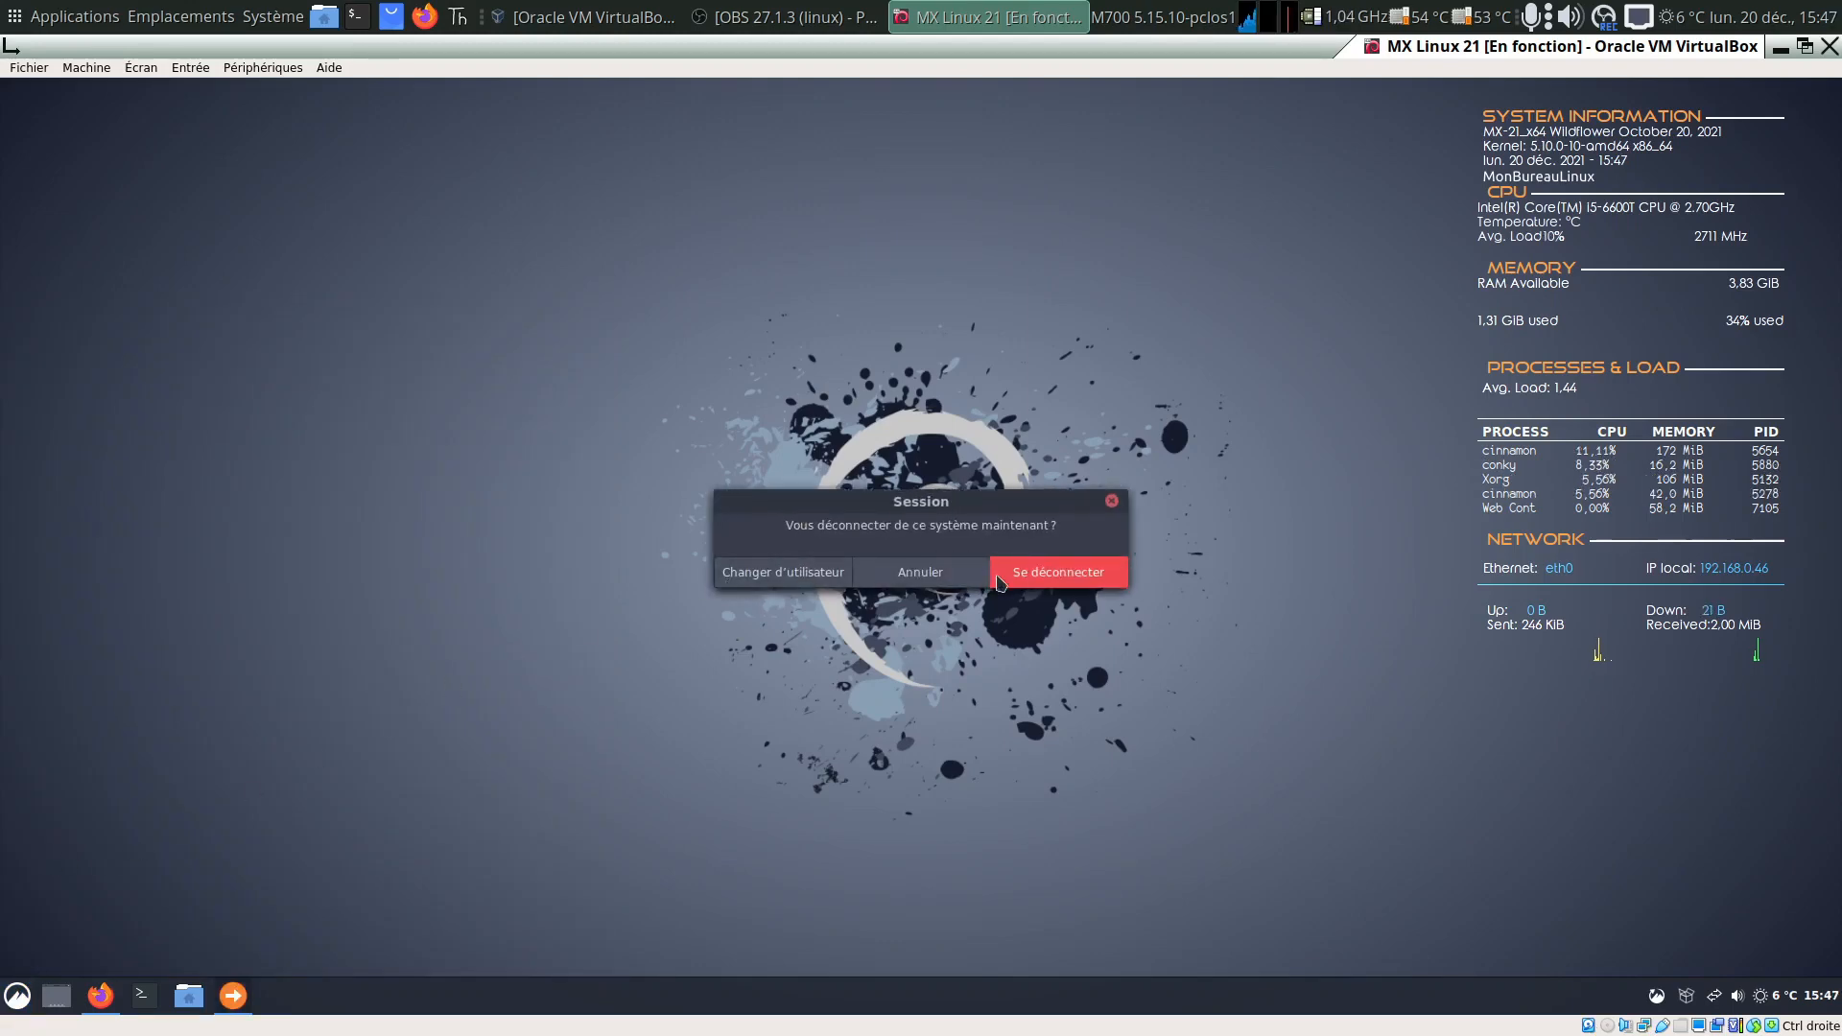
pyautogui.click(1049, 559)
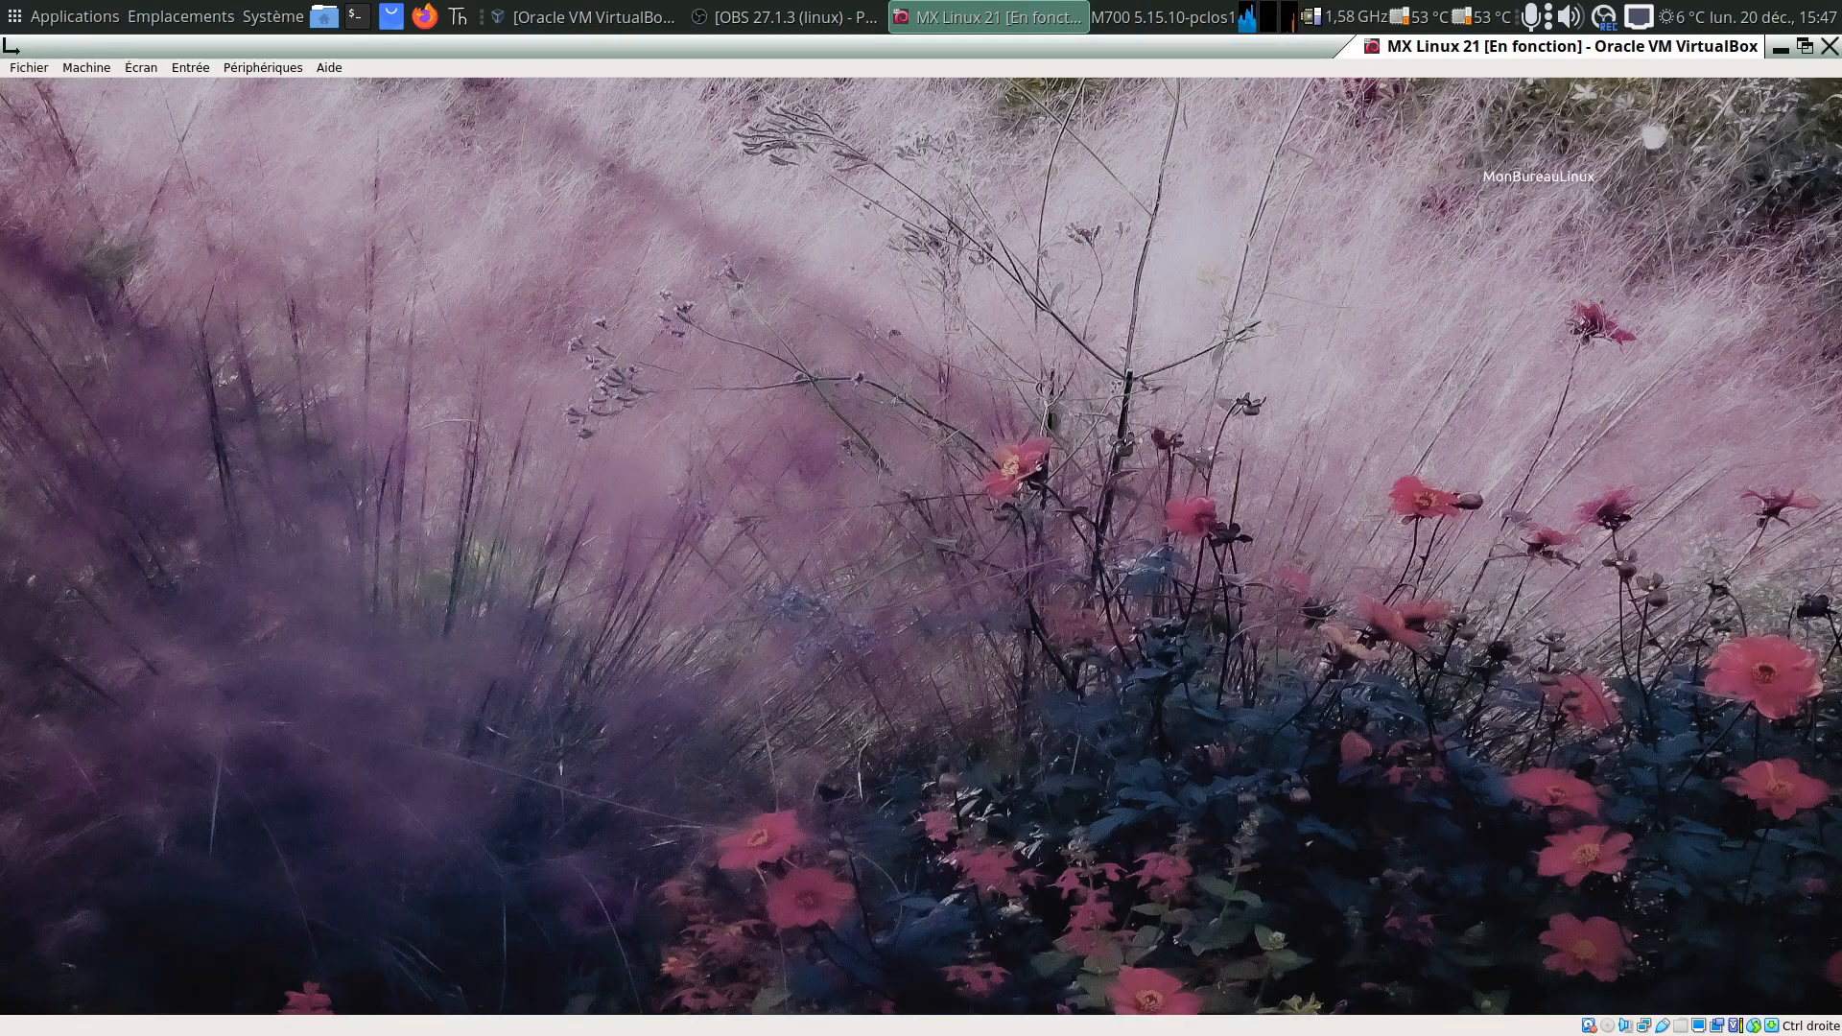